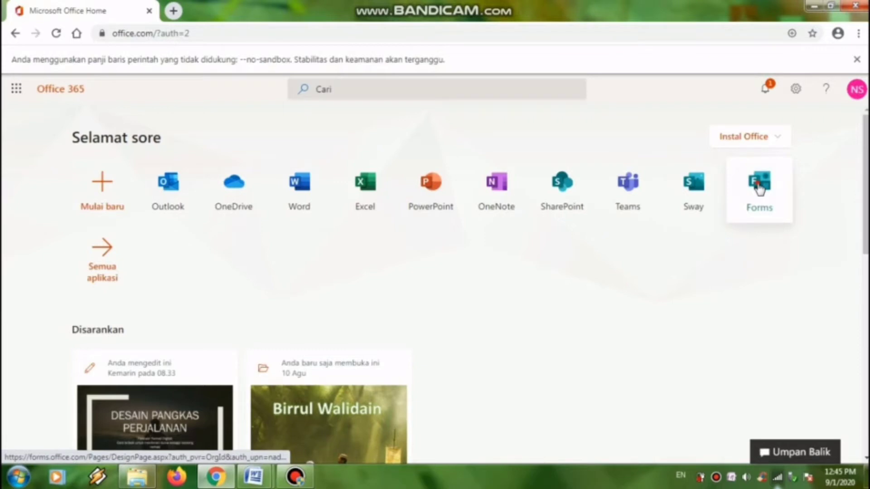
Open Forms, create a new quiz, and open its title for editing
click(759, 188)
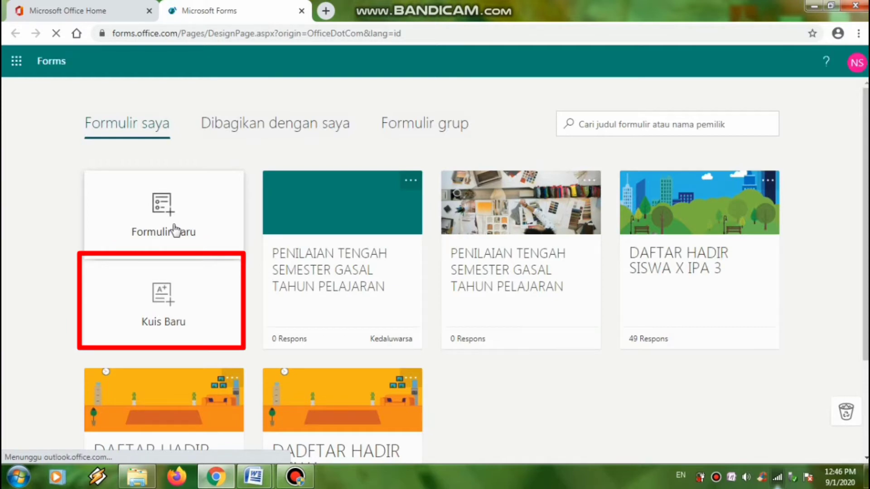
click(164, 302)
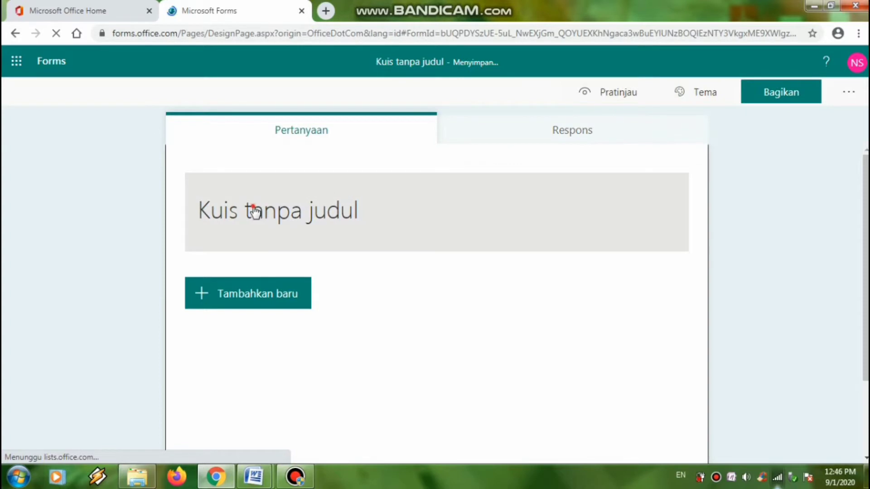
click(253, 209)
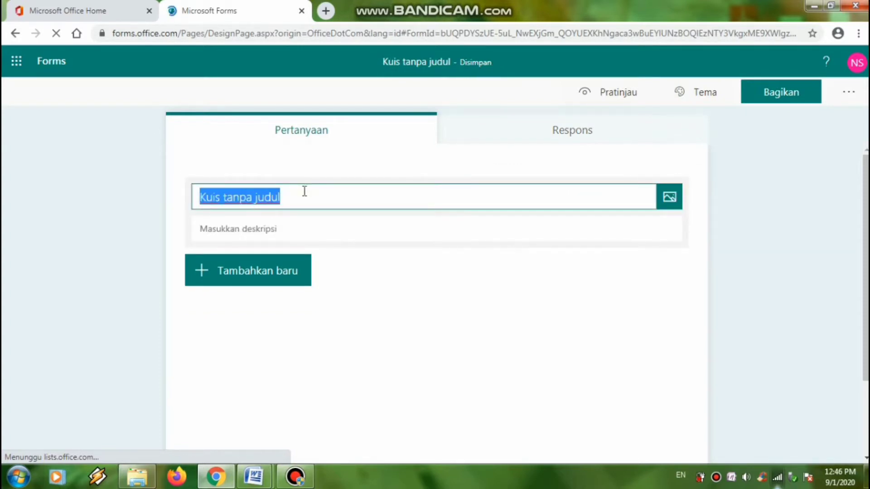
text(U)
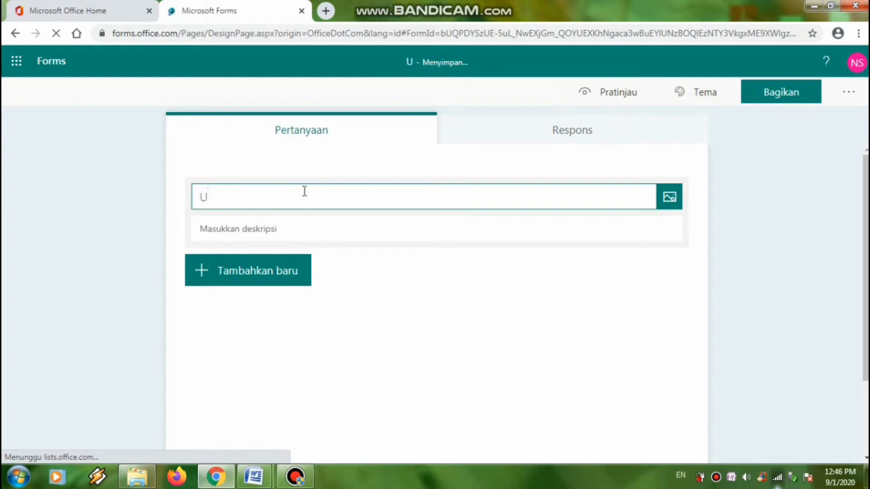
text(langan)
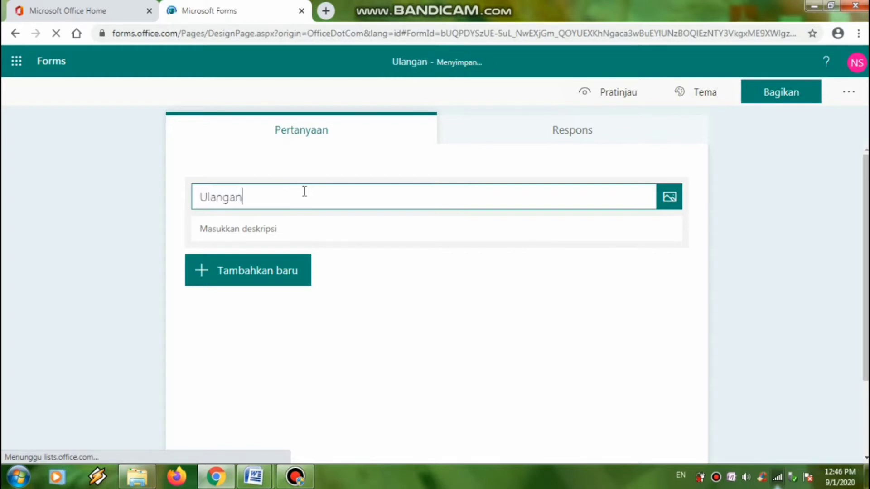
key(BackSpace)
key(BackSpace)
key(BackSpace)
key(BackSpace)
key(BackSpace)
key(BackSpace)
key(BackSpace)
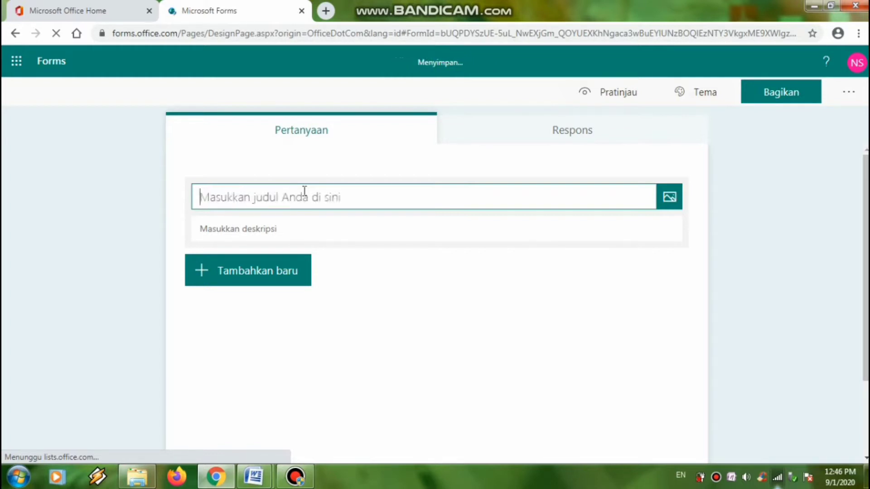
Title the quiz "ULANGAN HARIAN KD.3.1" and open its description for editing
text(U)
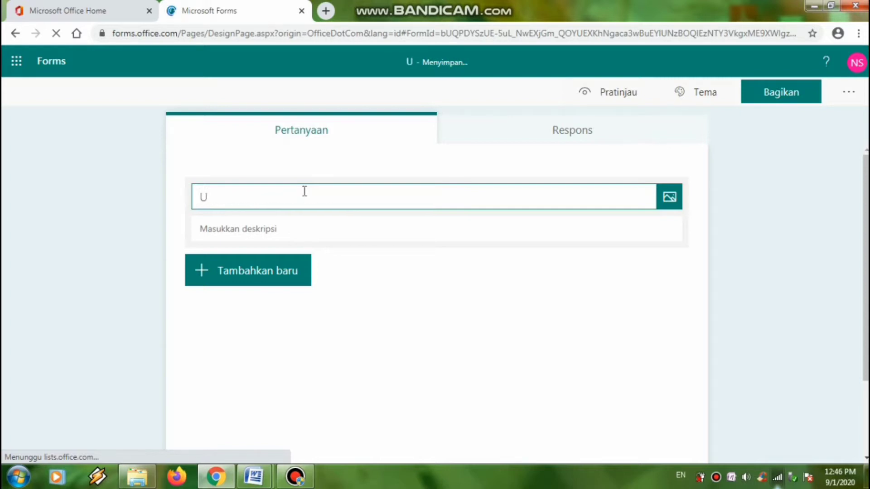
text(LANGAN)
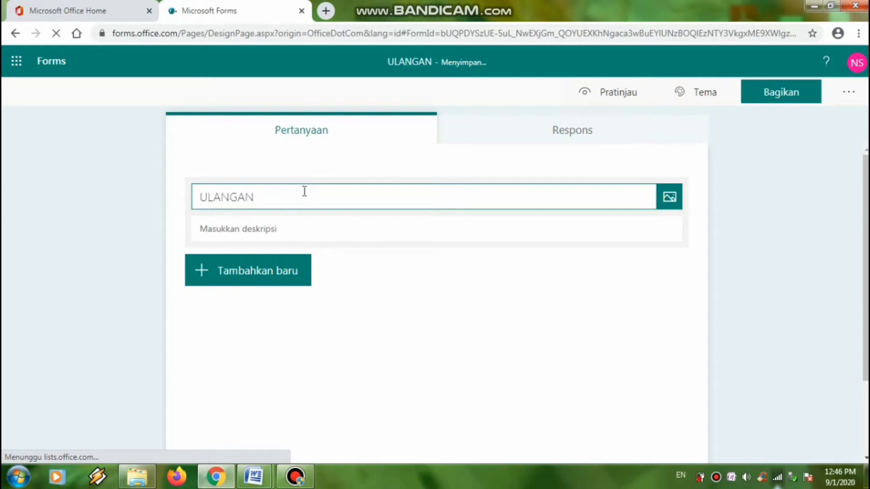
text( HARIAN)
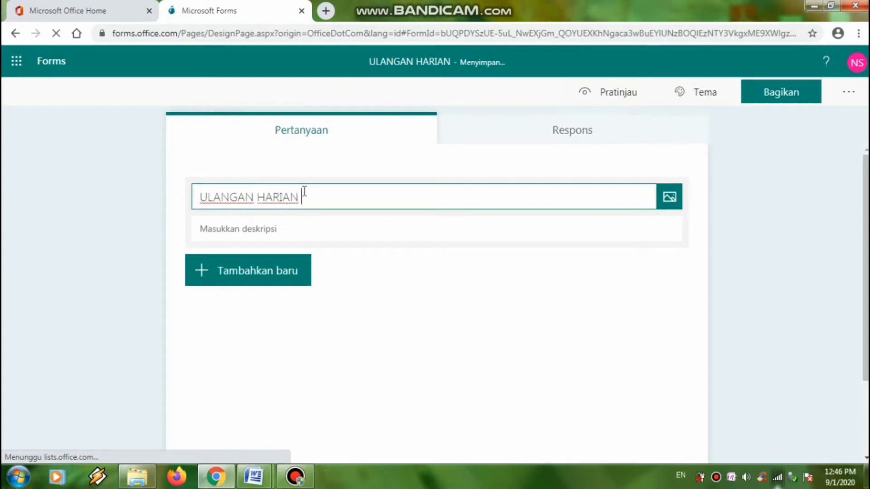
text( KD)
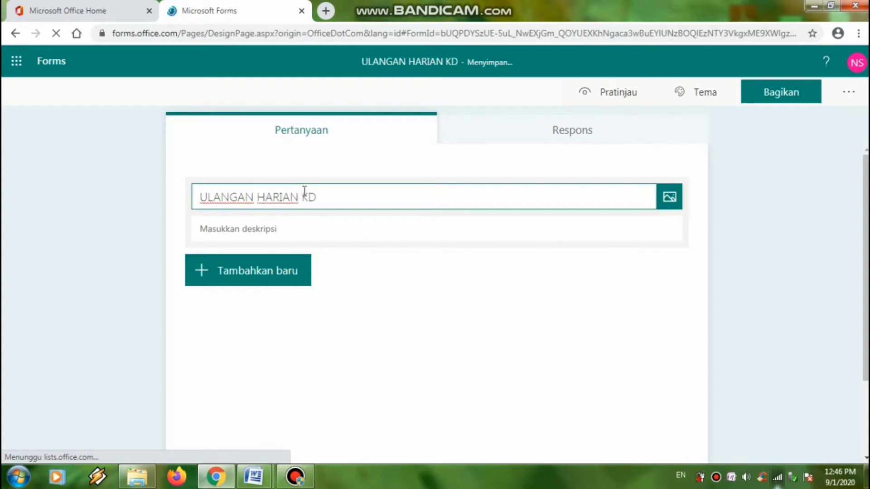
text(.)
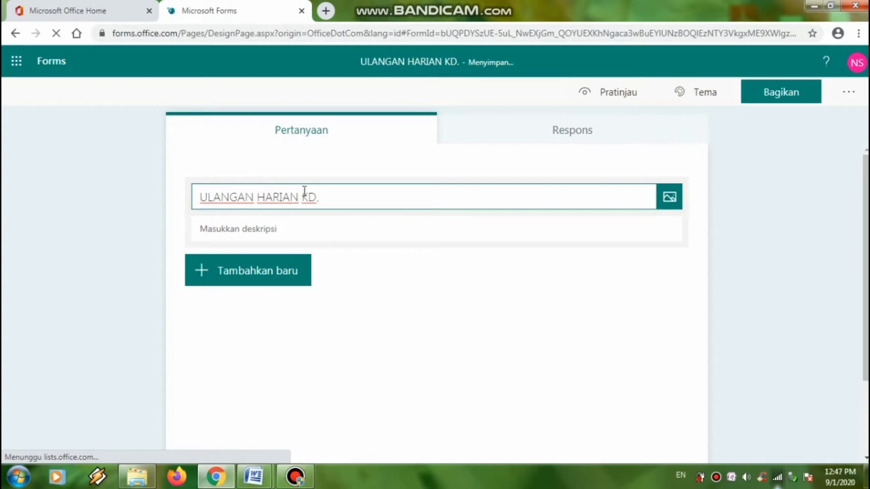
text(3.1)
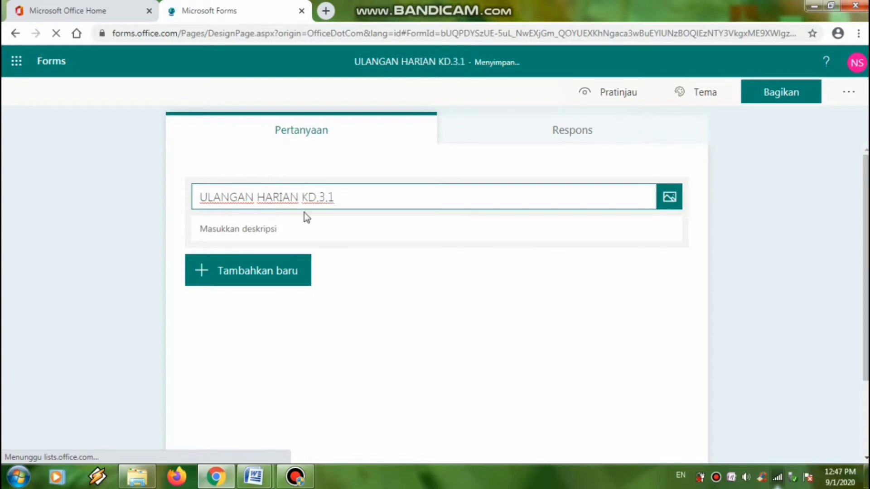
click(280, 229)
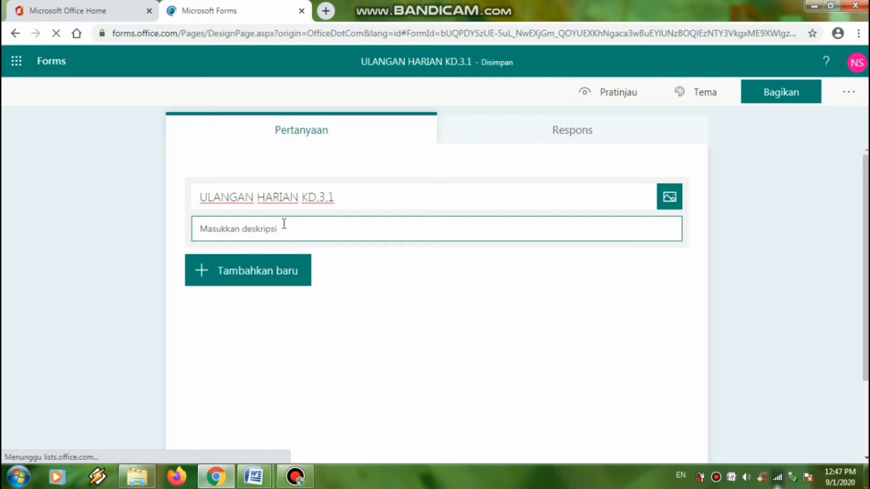
text(Kerja)
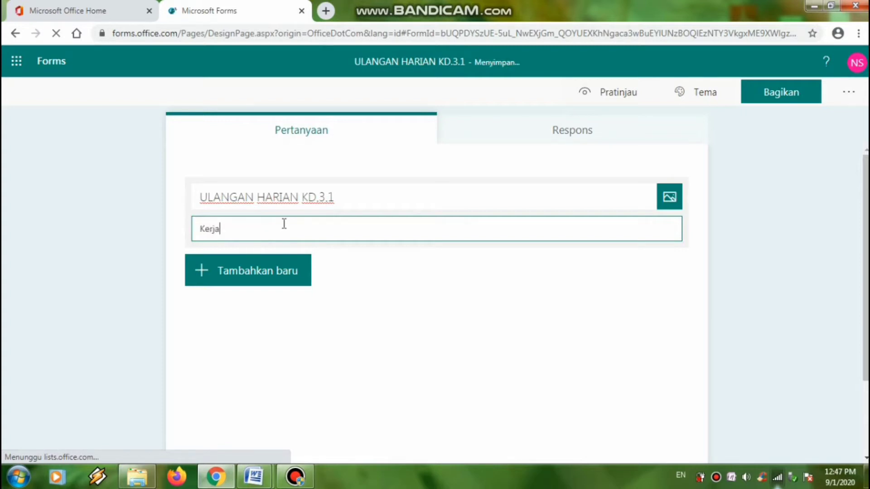
text(kan)
key(BackSpace)
key(BackSpace)
key(BackSpace)
key(BackSpace)
key(BackSpace)
key(BackSpace)
key(BackSpace)
key(BackSpace)
text(p)
key(BackSpace)
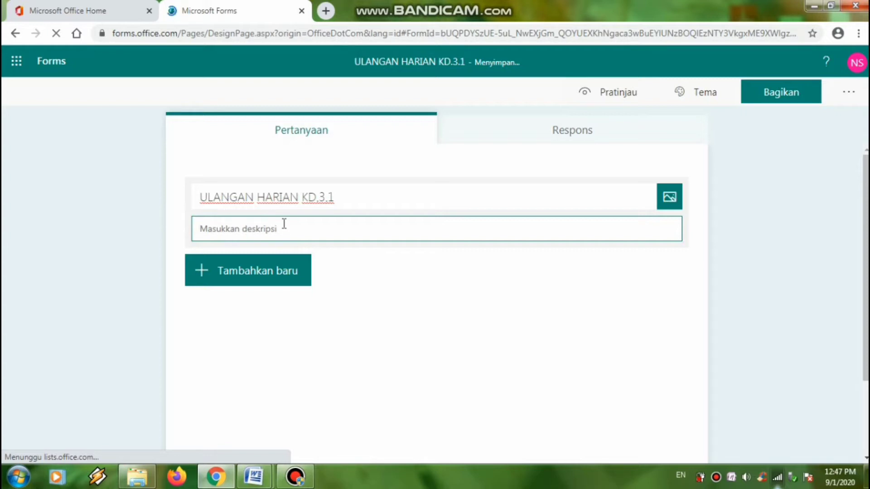
Enter the quiz description "Pilihlah jawaban yang paling tepat!"
text(P)
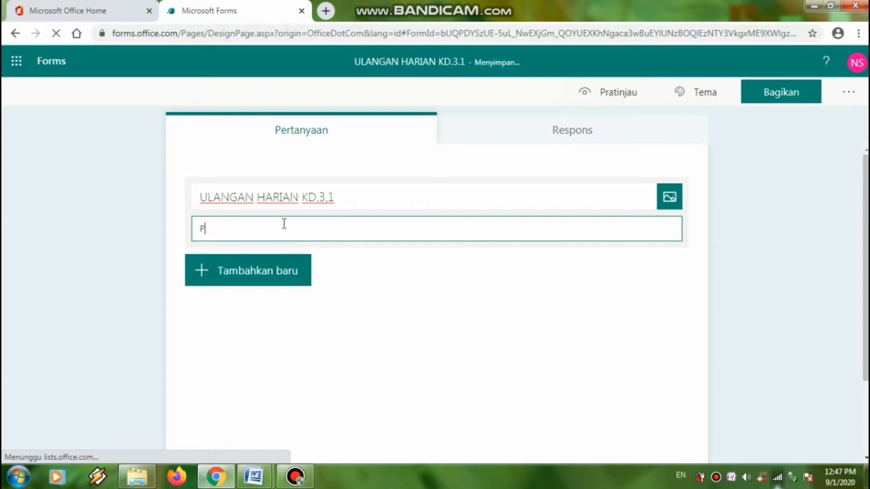
text(ilihlah jawaban yan)
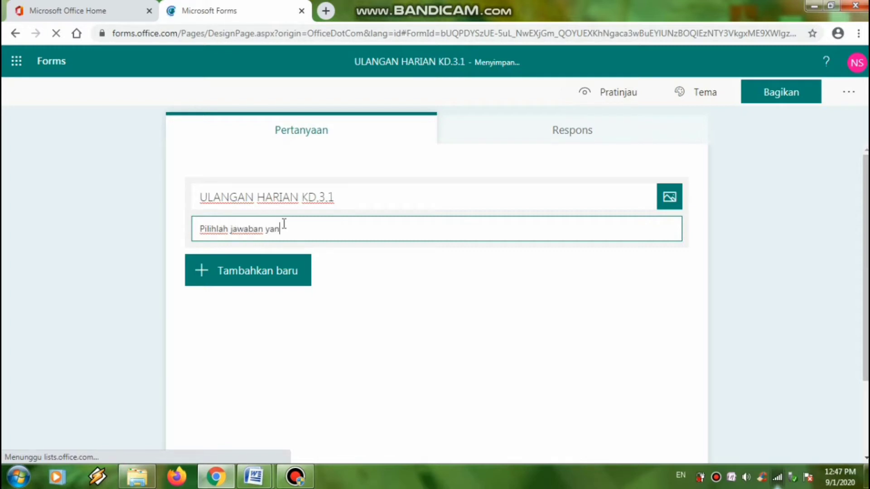
text(g paling tepat!)
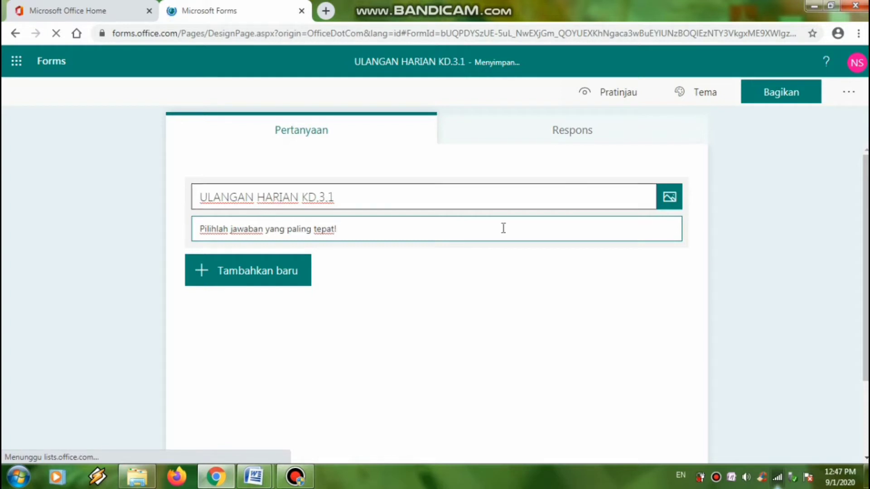
Upload "sma n 1 bandar.jpg" from the MULTIMEDIA (D:) drive as the image beside the quiz title
click(668, 199)
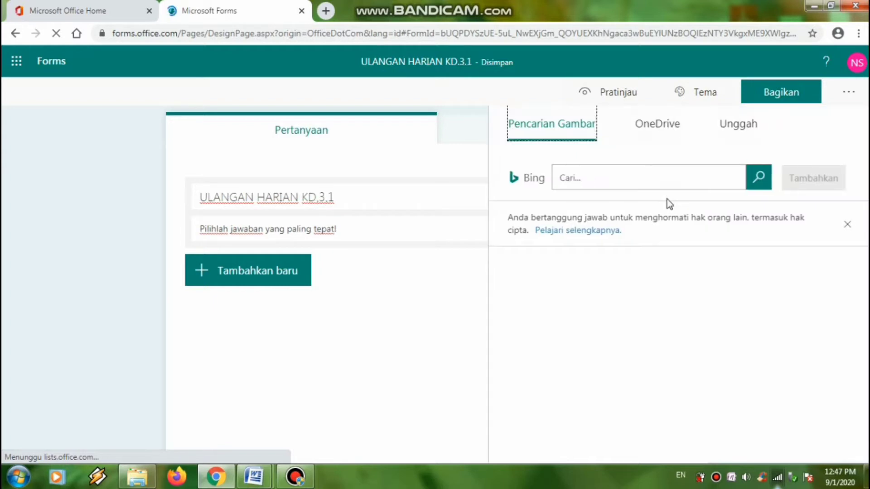
click(740, 127)
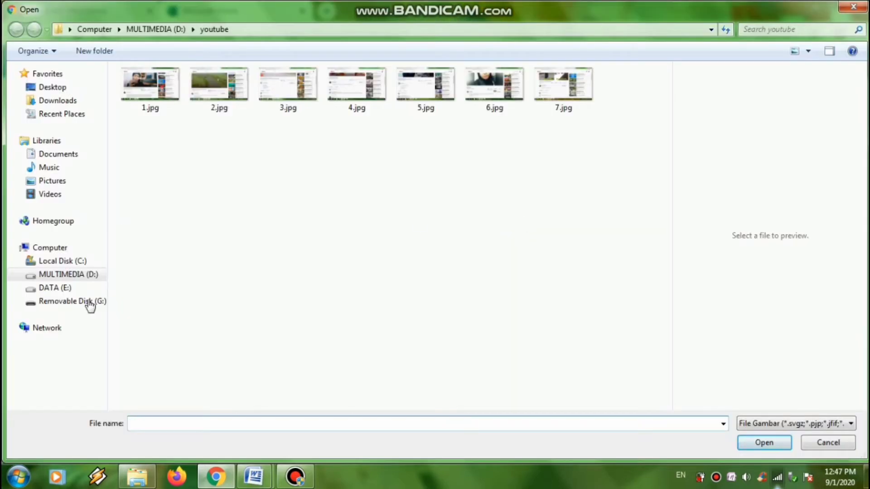
click(61, 277)
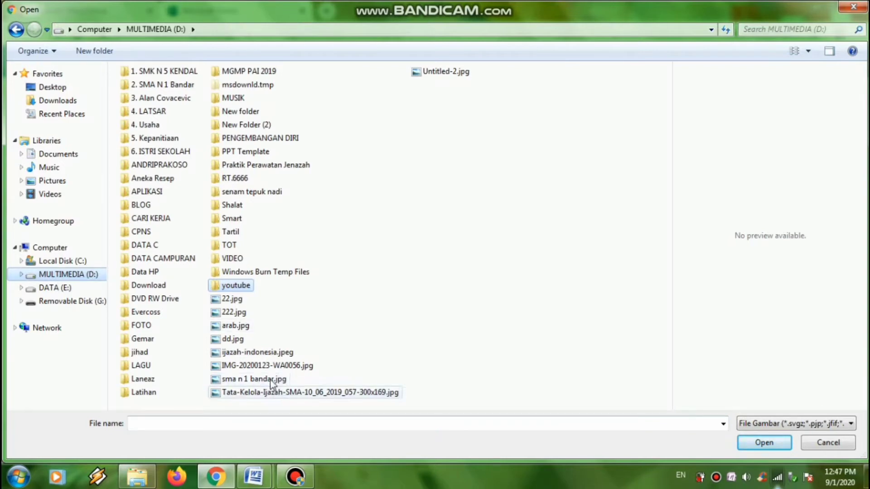
click(253, 379)
click(758, 444)
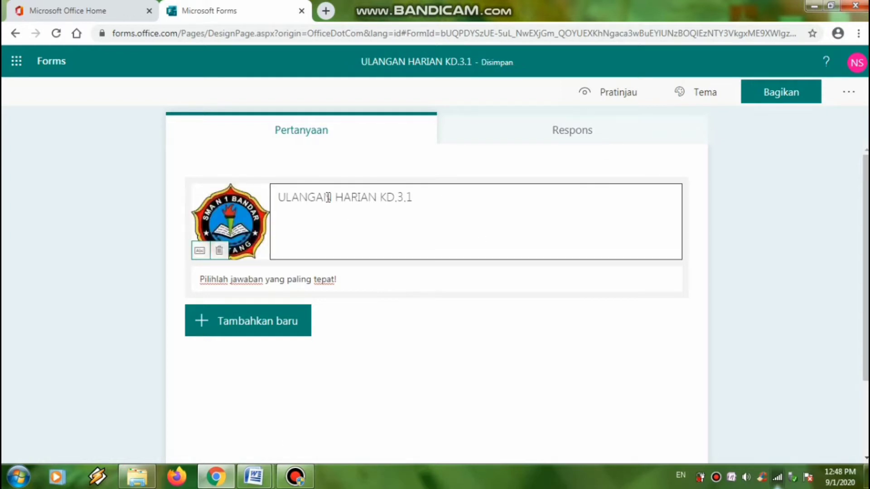
click(422, 196)
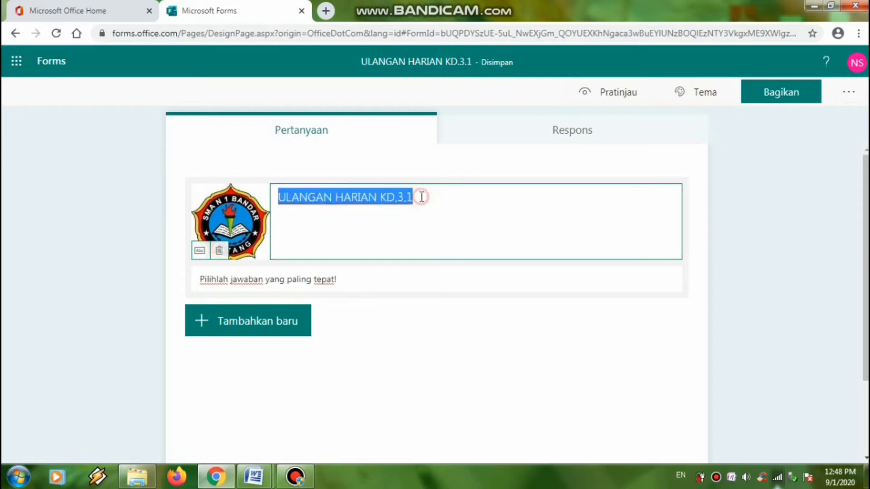
click(443, 213)
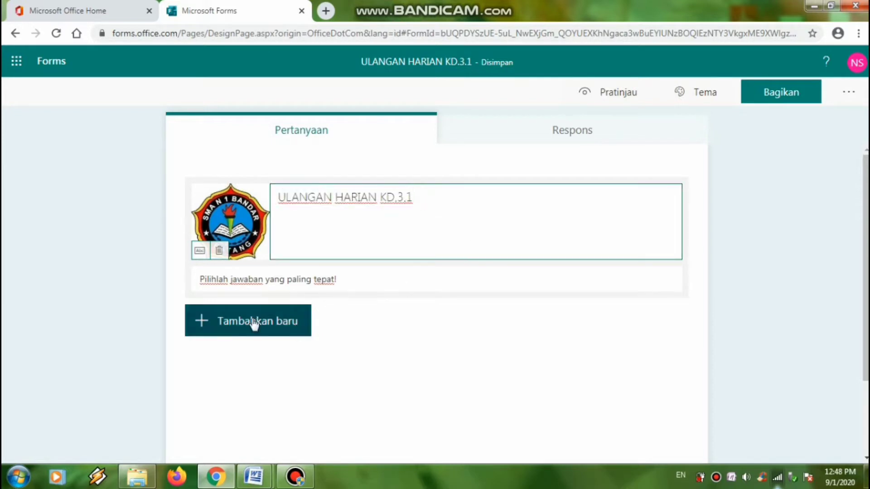
Start a custom theme with a background image and search Bing images for "masidil haram"
click(702, 95)
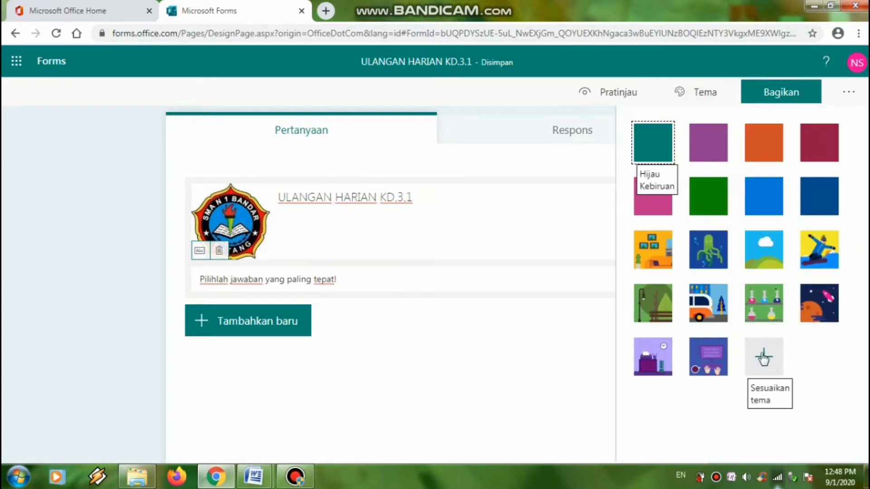
click(763, 357)
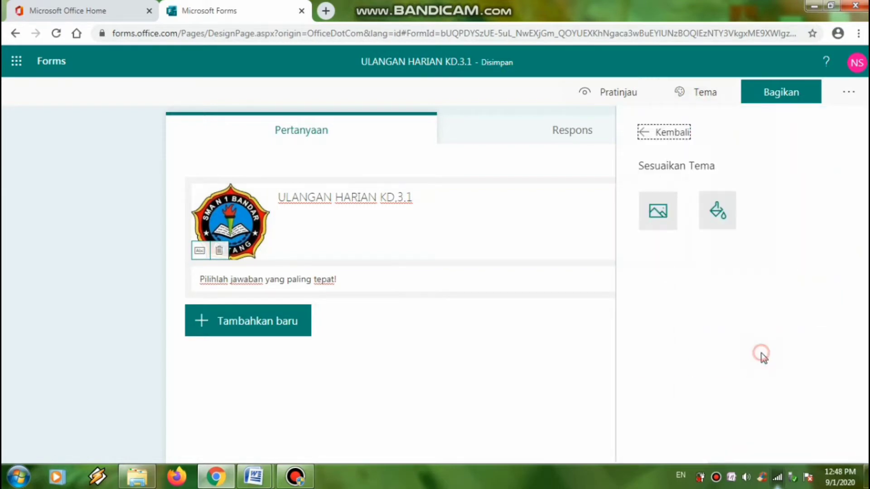
click(662, 213)
click(579, 178)
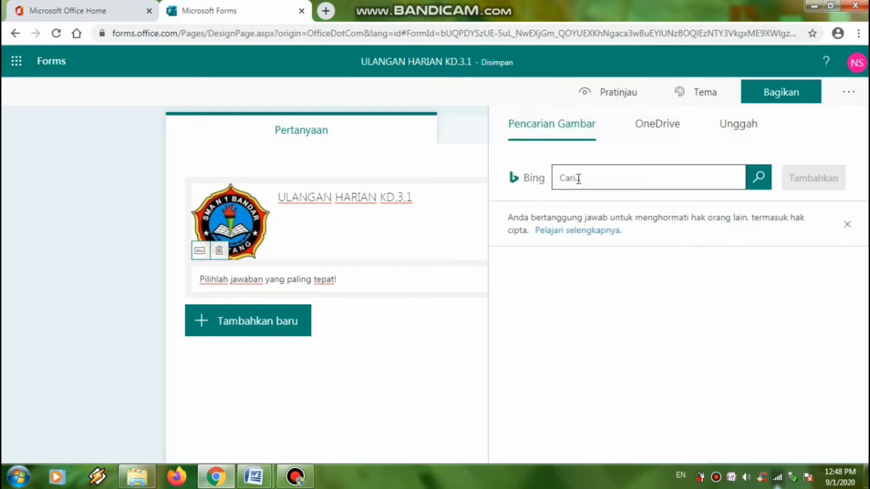
text(masid)
key(Return)
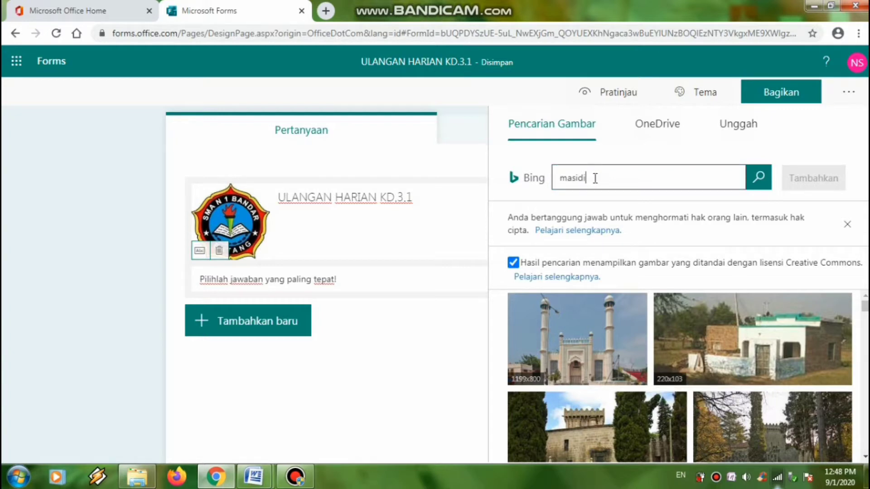
text(l haram)
key(Return)
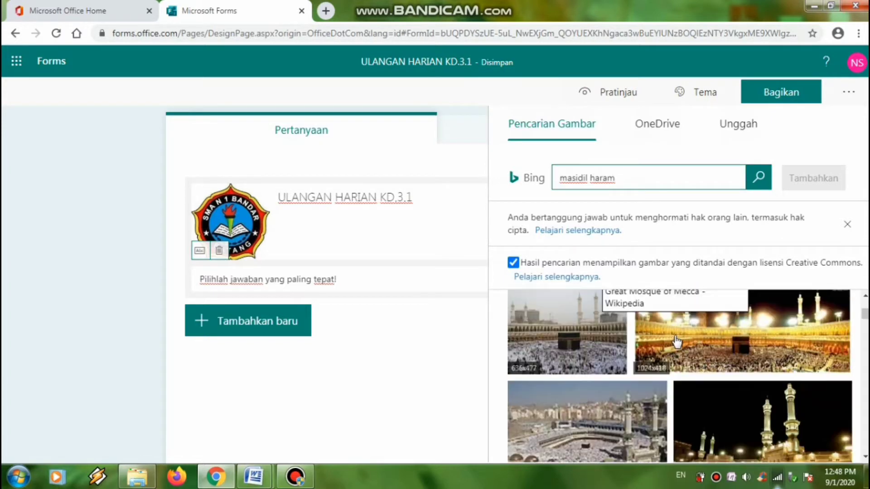
Apply the 1024x768 night view of the Great Mosque of Mecca as the quiz background and close the theme options
click(653, 347)
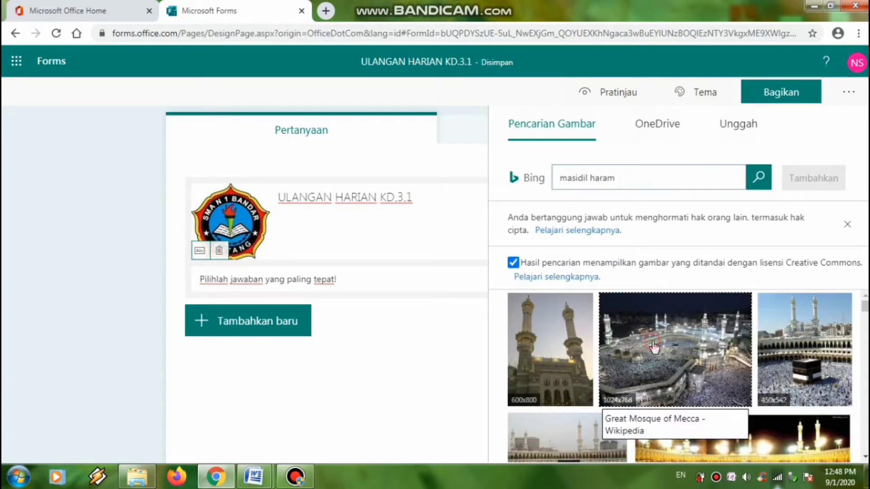
click(800, 180)
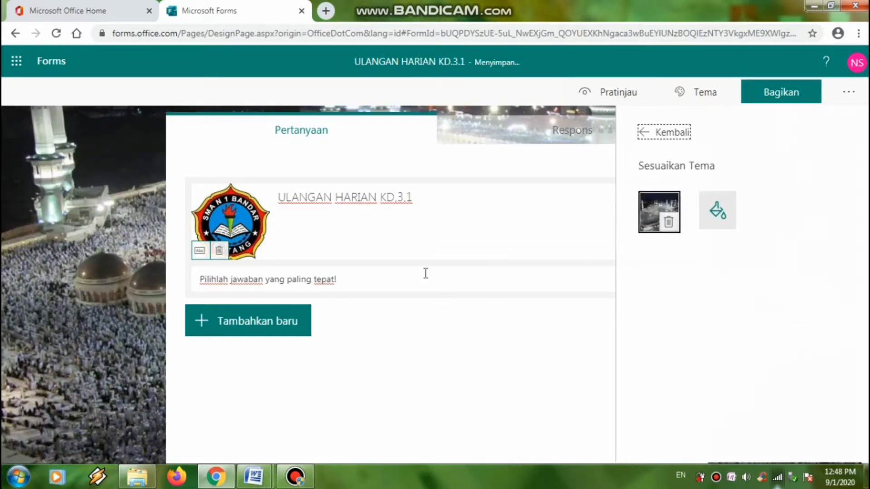
click(642, 133)
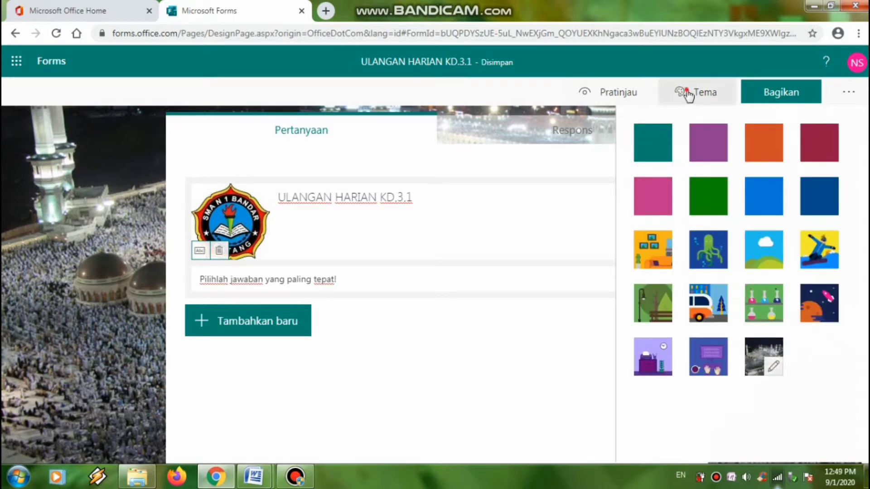
click(688, 95)
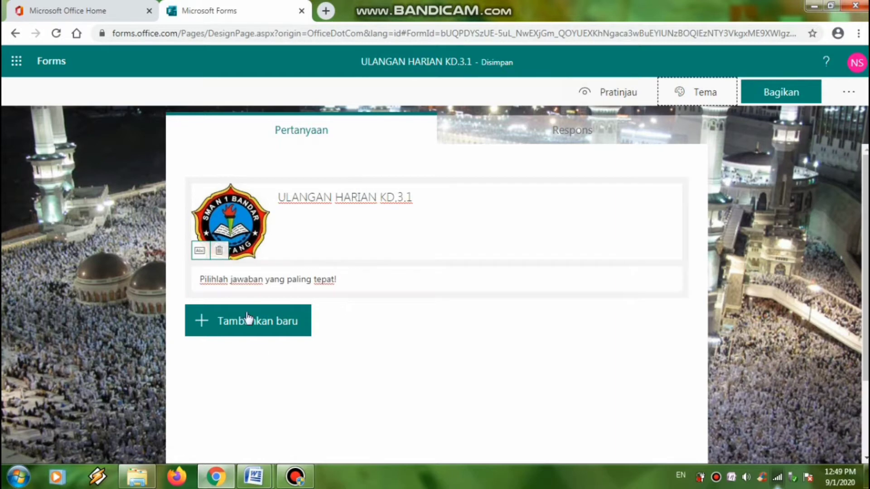
Add a text question titled "Nama" as the first quiz question and make it required
click(235, 322)
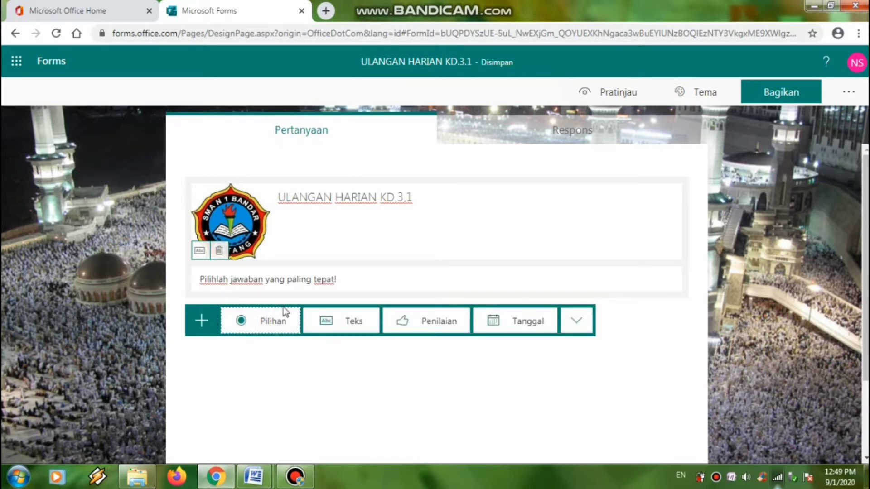
click(341, 324)
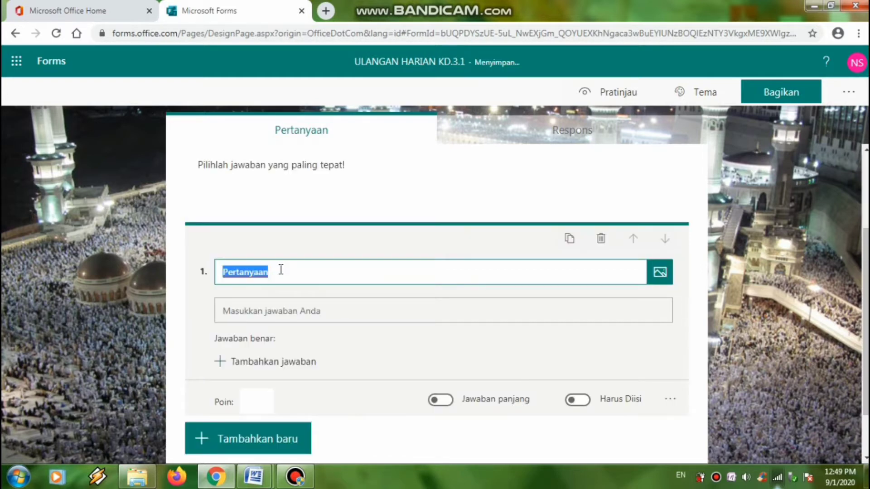
text(Nama)
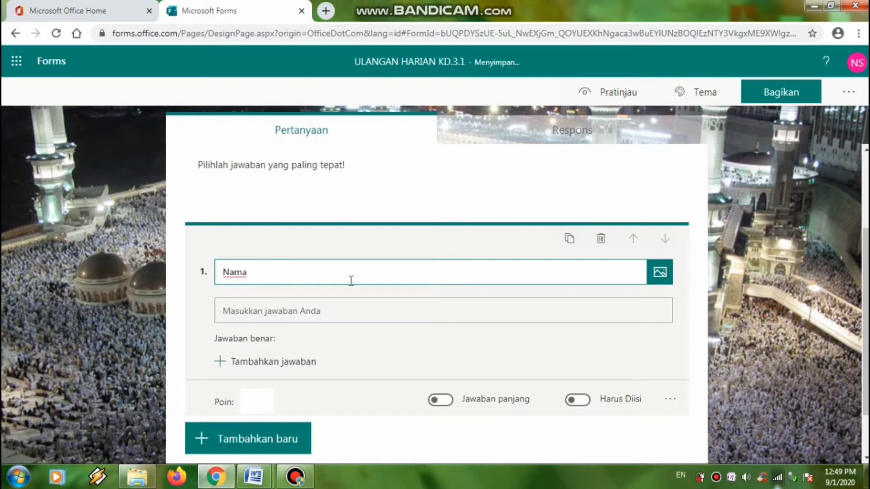
click(583, 403)
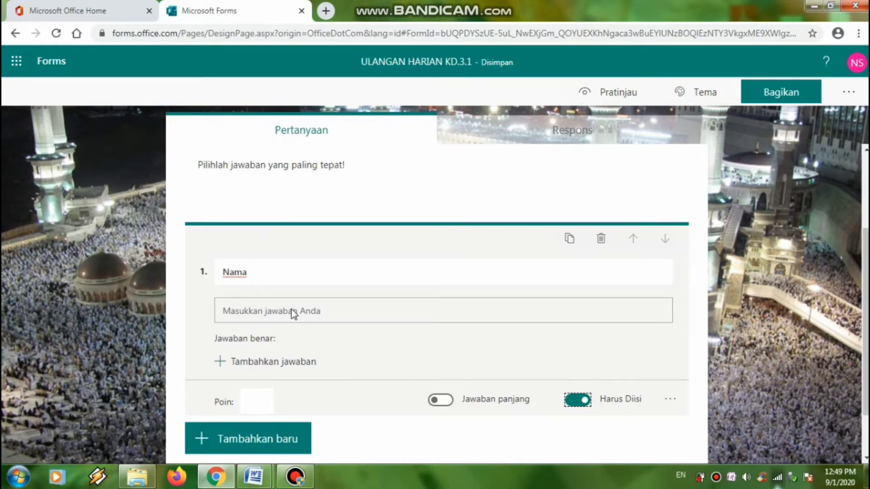
click(244, 276)
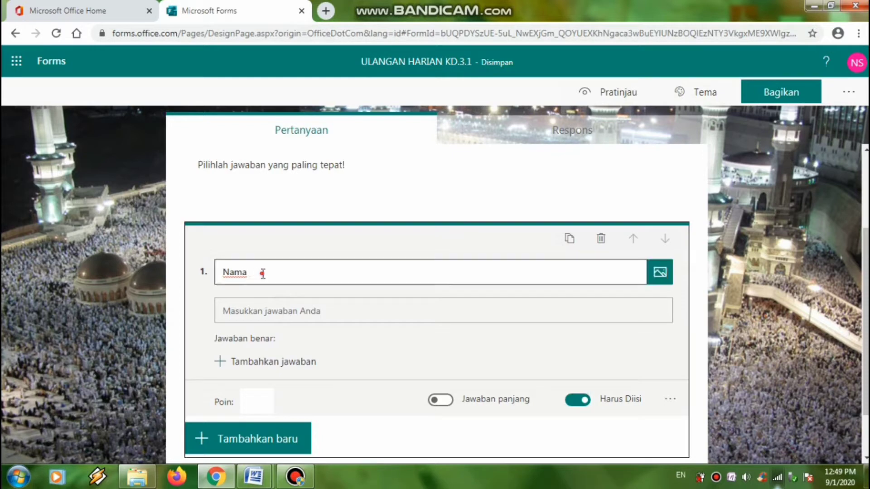
double_click(263, 274)
Add a second text question titled "Kelas" below the Nama question
scroll(286, 353, down, 2)
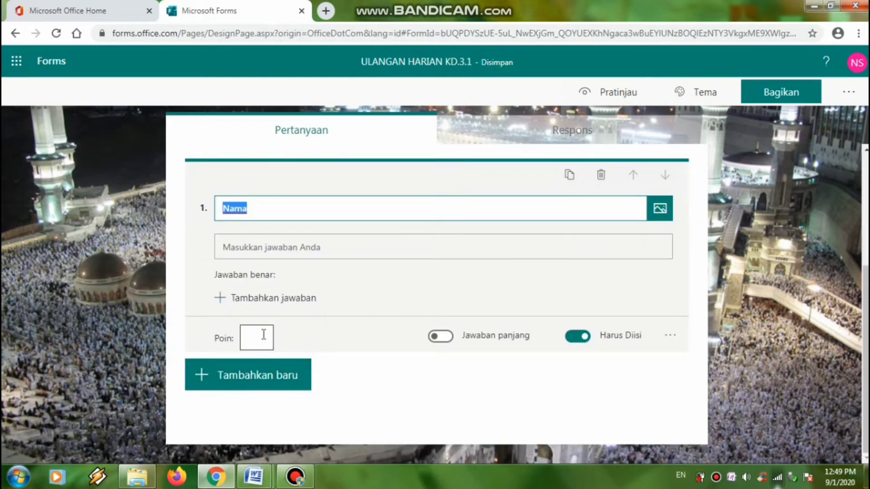
click(249, 377)
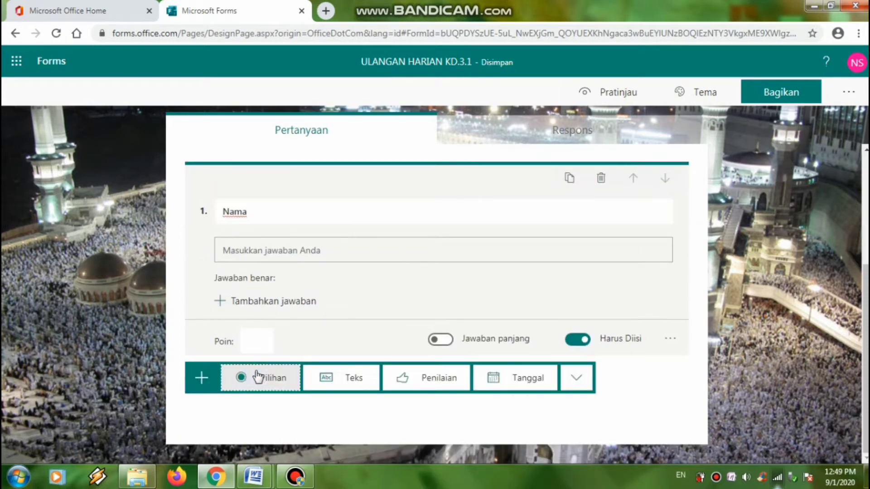
click(353, 381)
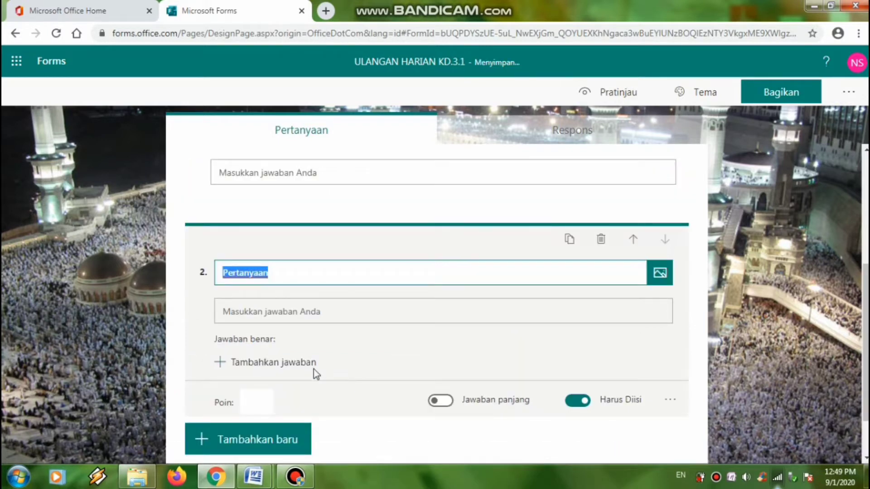
scroll(316, 375, down, 2)
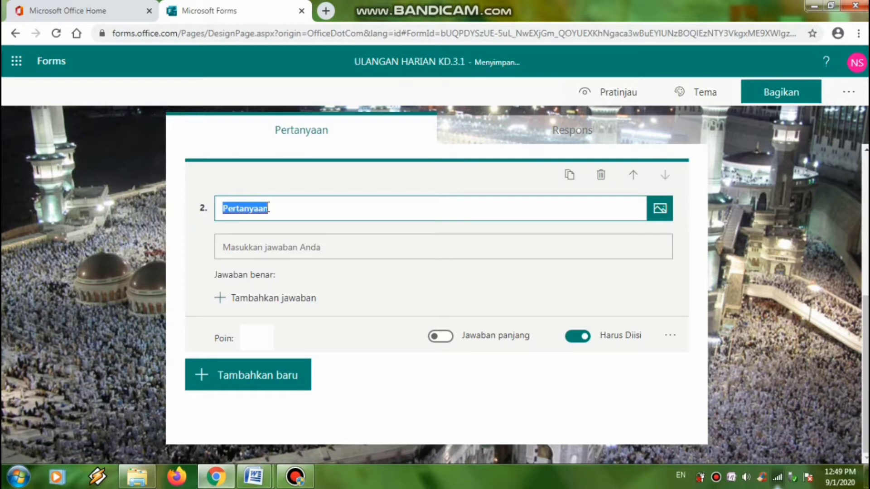
text(K)
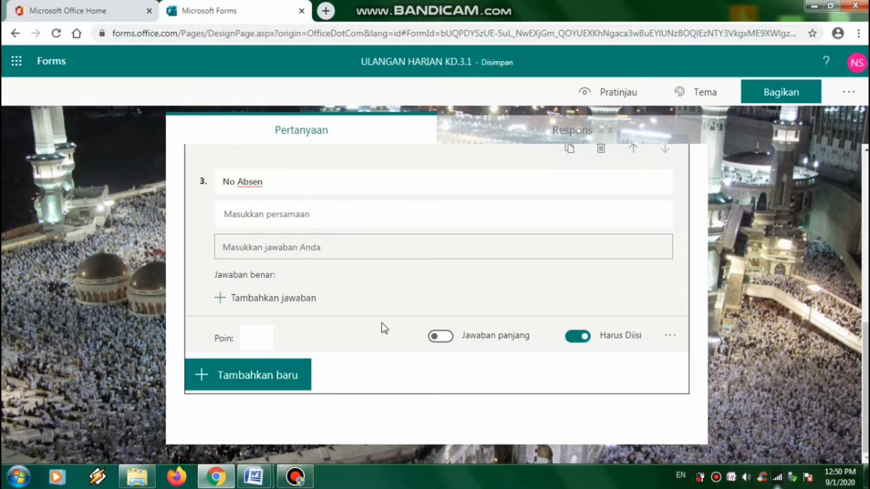
Delete the No Absen question containing an equation field and replace it with a plain text question titled "No Absen"
scroll(512, 355, up, 2)
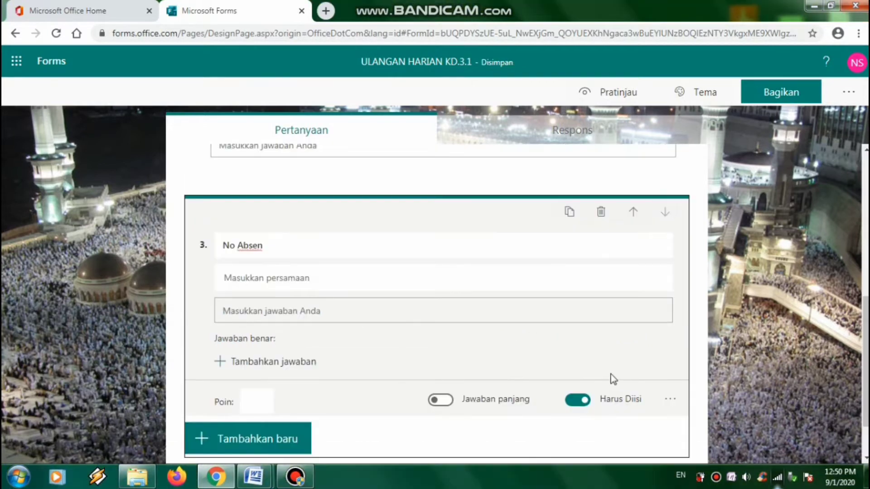
click(603, 212)
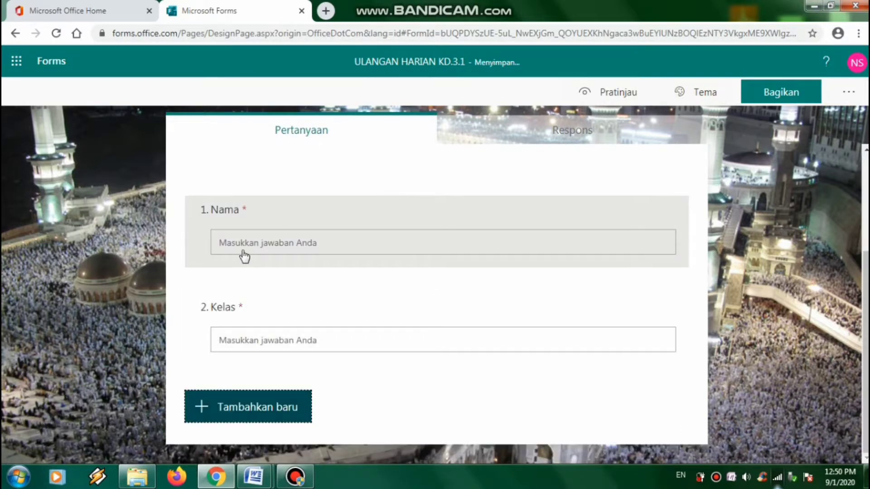
click(246, 410)
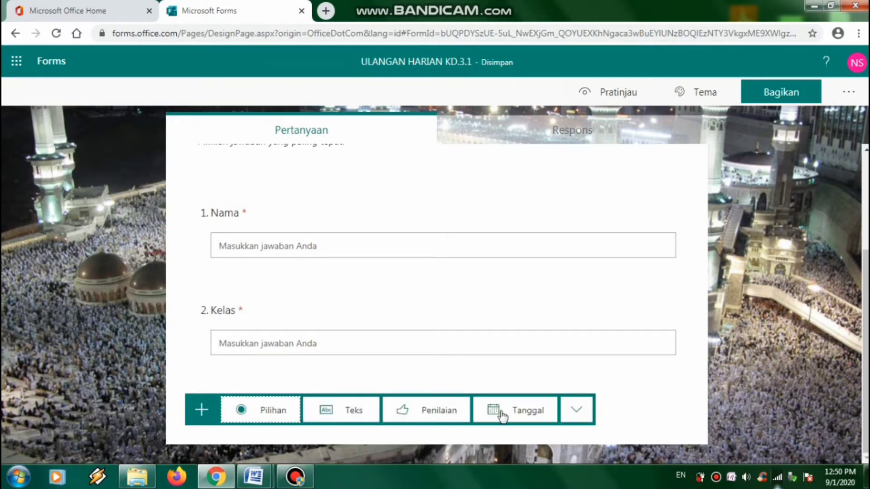
click(330, 412)
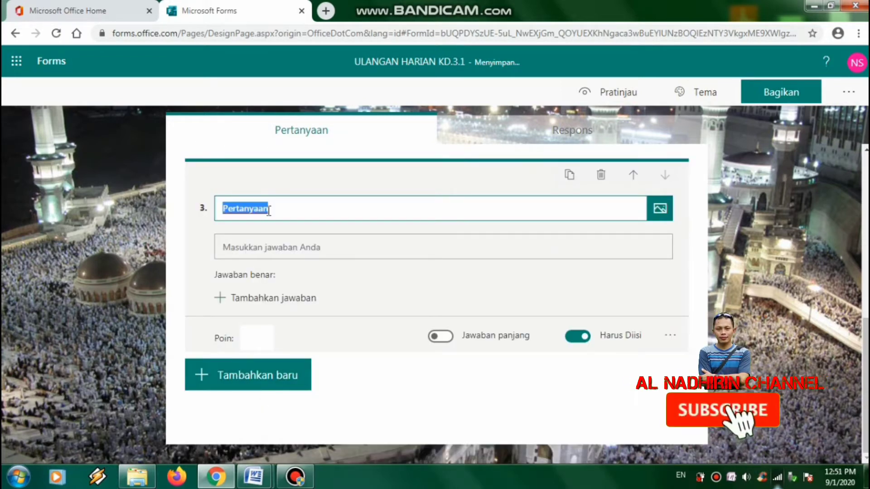
text(No)
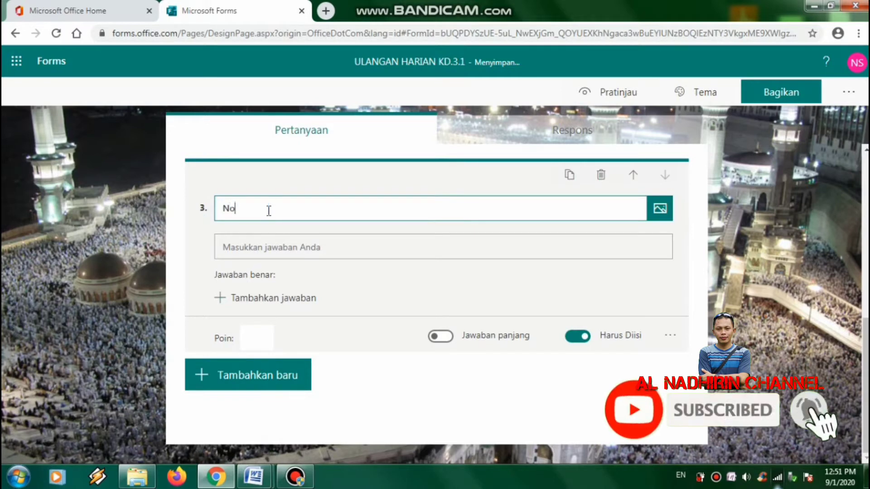
text( Absen)
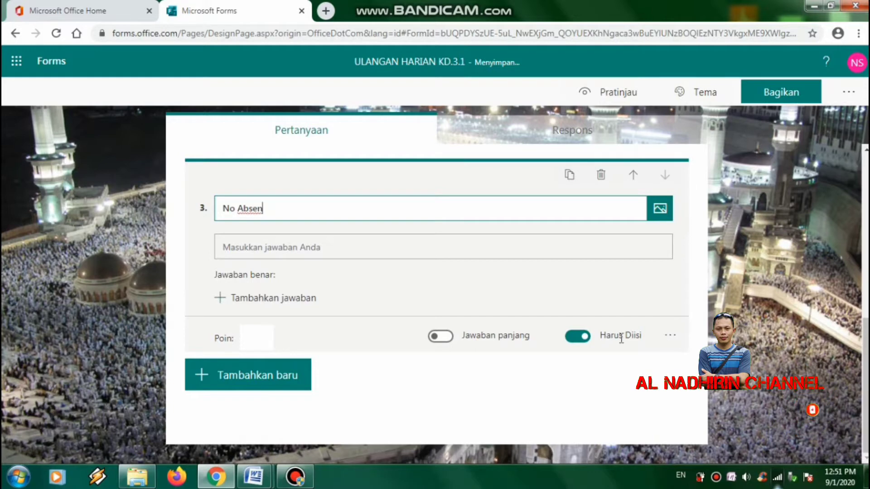
click(564, 399)
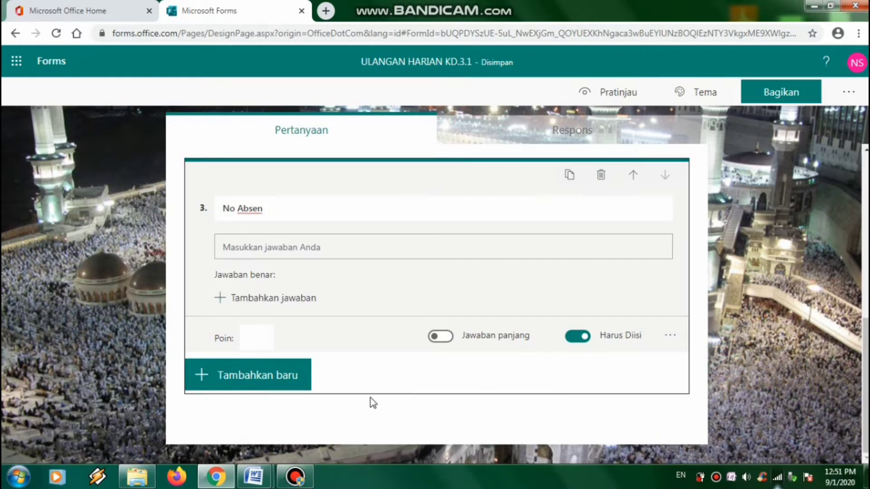
click(670, 336)
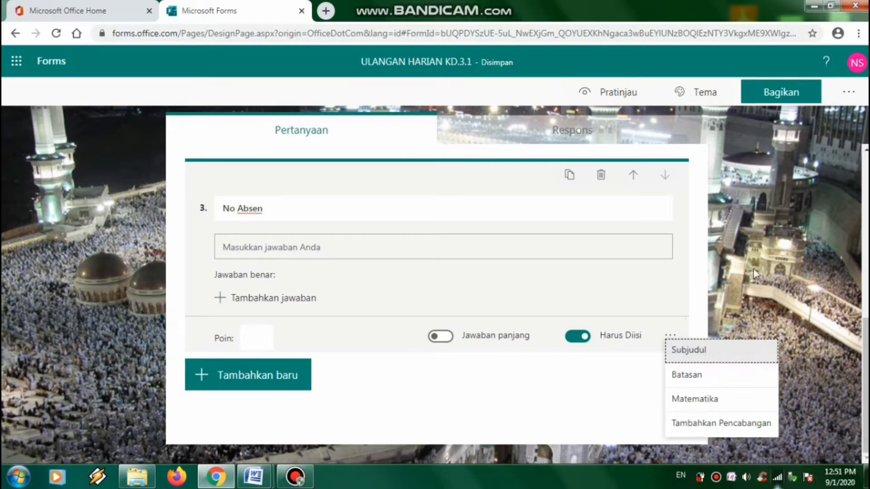
click(773, 268)
Preview the quiz in the computer layout and examine its header, questions and submit area
scroll(767, 277, up, 5)
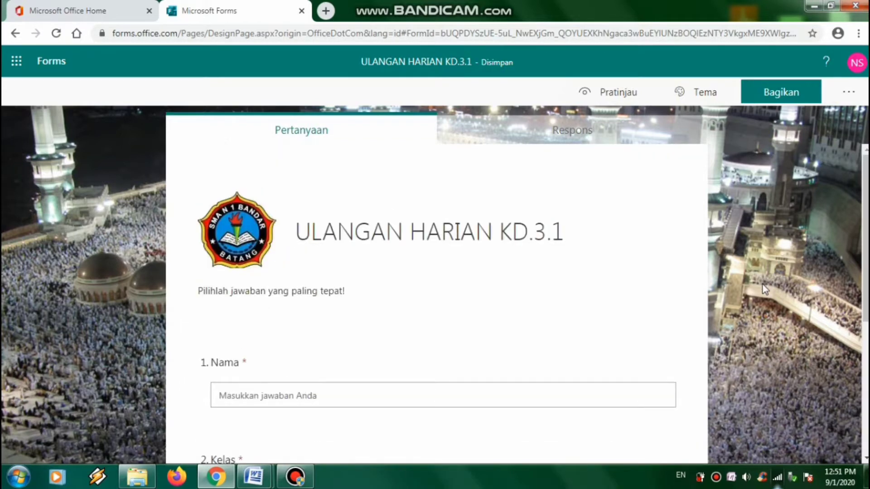
click(599, 93)
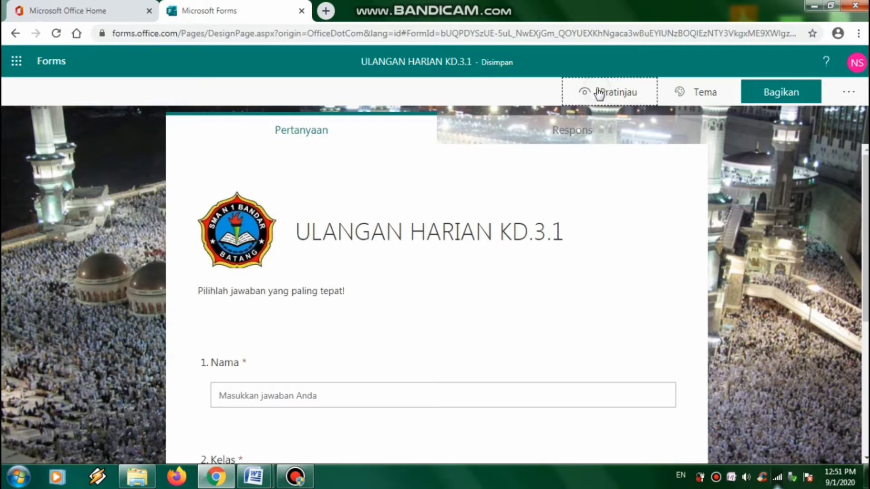
scroll(589, 204, down, 5)
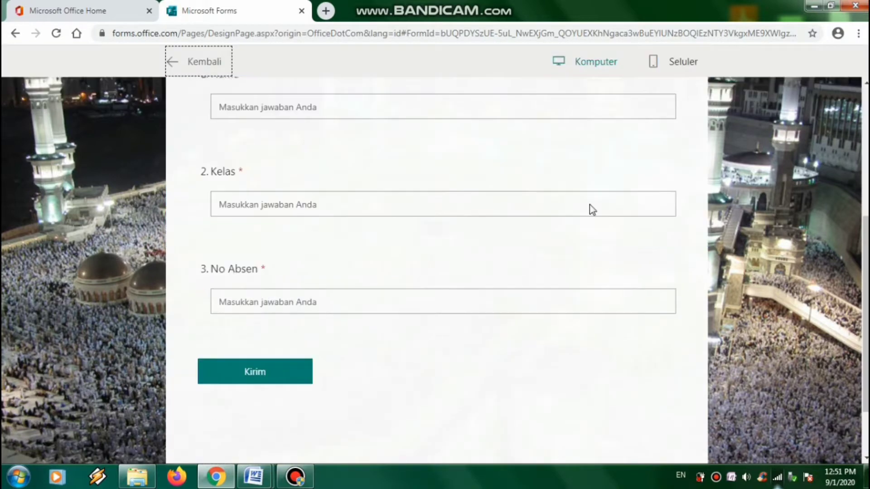
scroll(589, 206, down, 3)
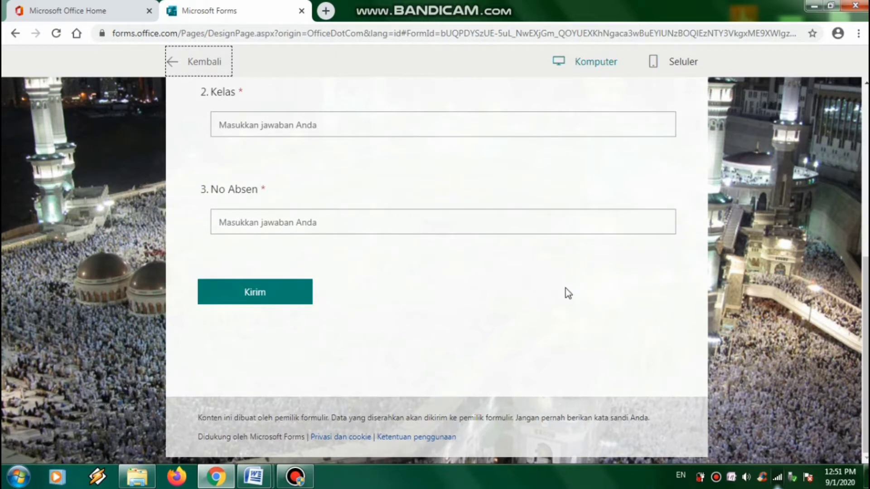
scroll(273, 228, up, 7)
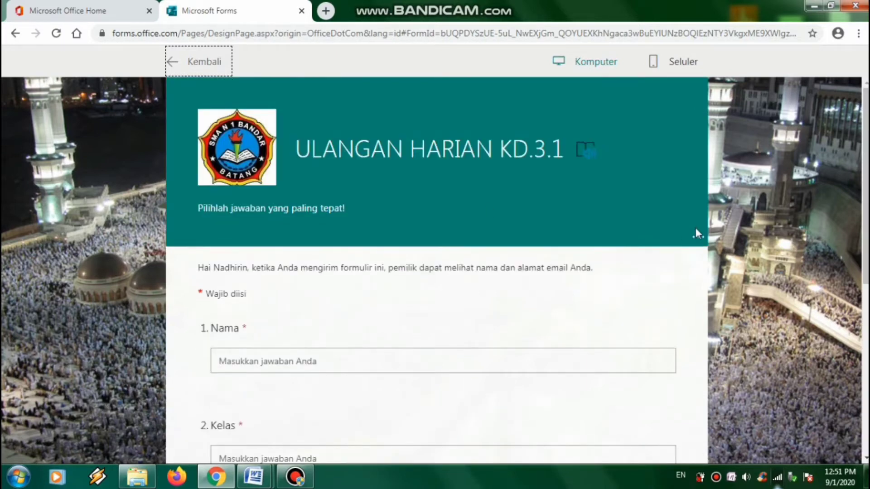
Turn off Immersive Reader in the computer preview and review the whole form
click(700, 239)
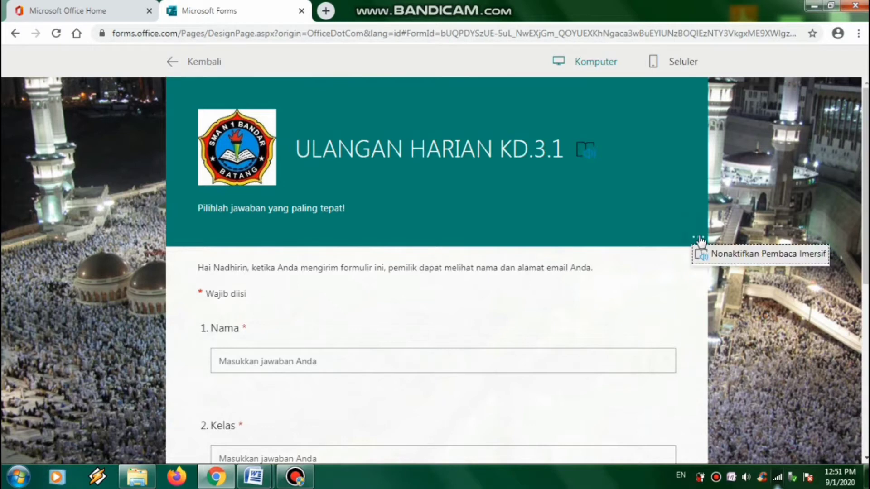
click(753, 350)
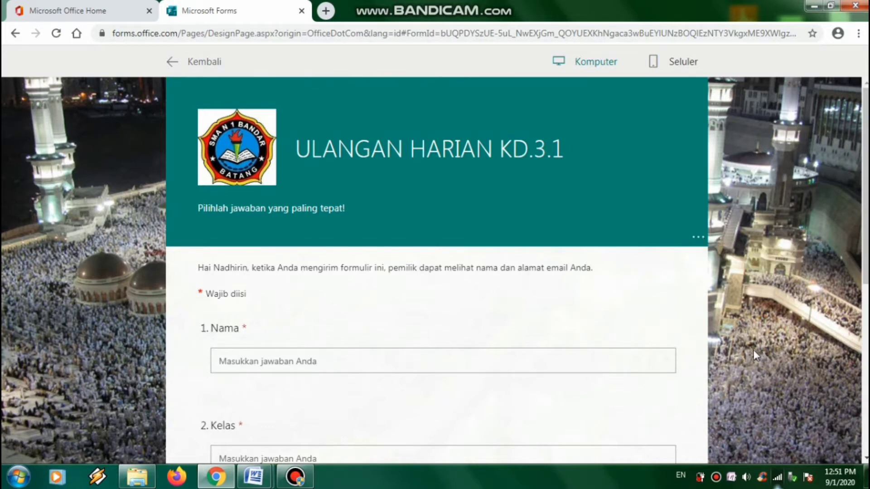
scroll(752, 350, down, 5)
scroll(745, 356, down, 2)
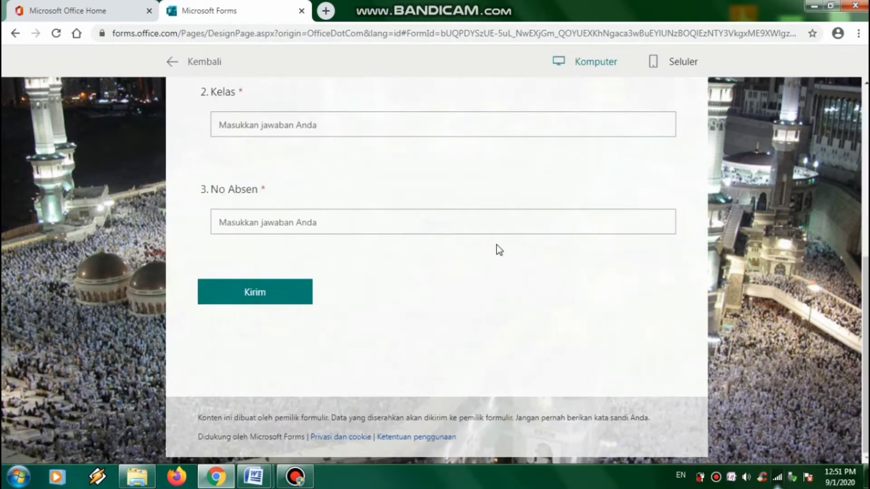
scroll(498, 249, up, 7)
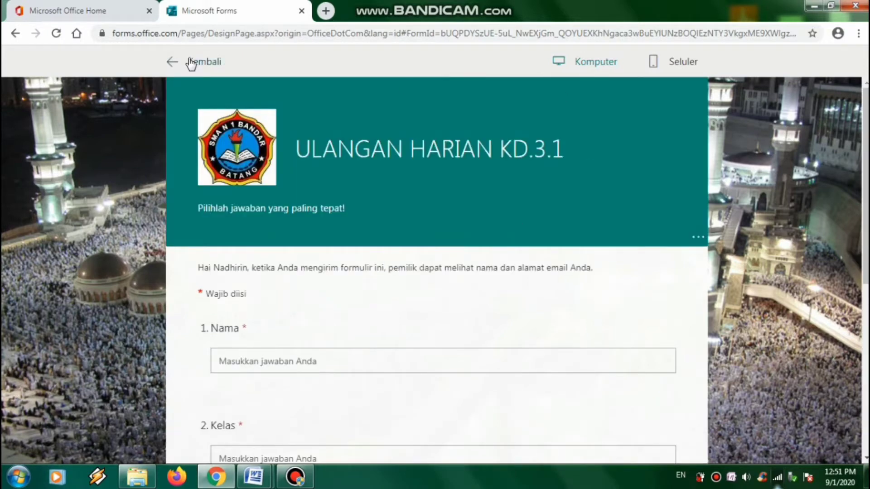
Check the quiz in the mobile preview, then return to editing the questions
click(668, 61)
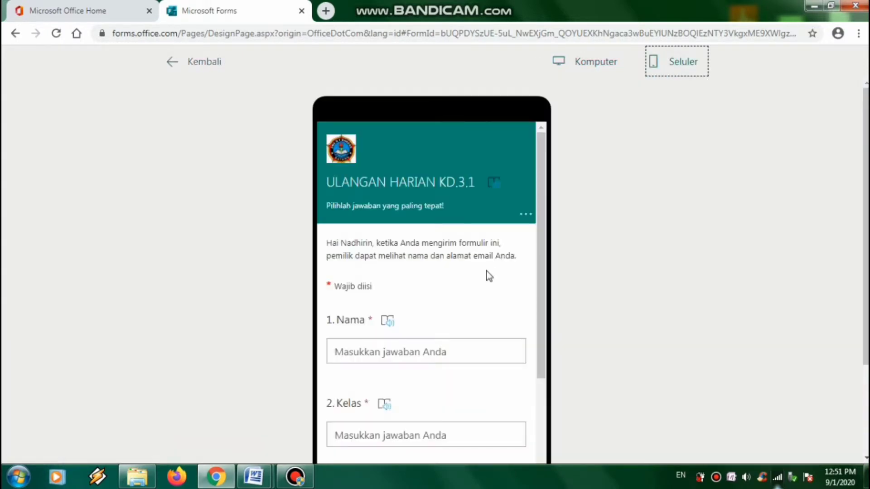
scroll(486, 270, down, 5)
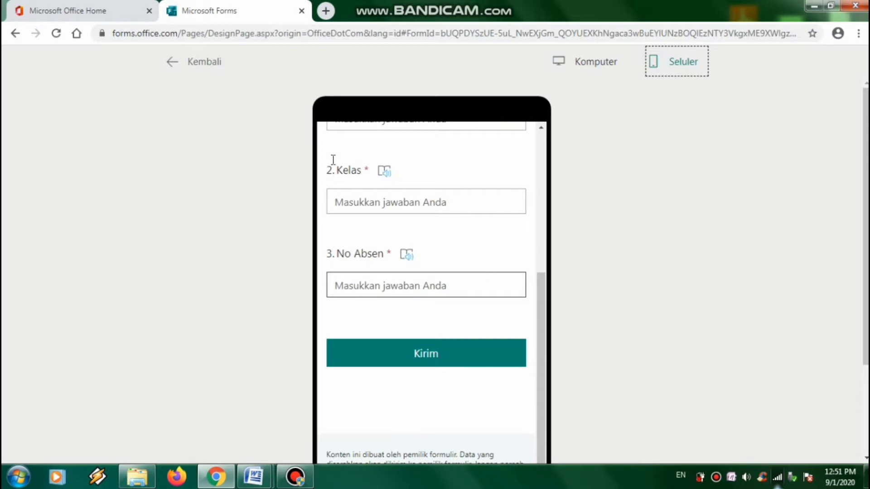
click(178, 61)
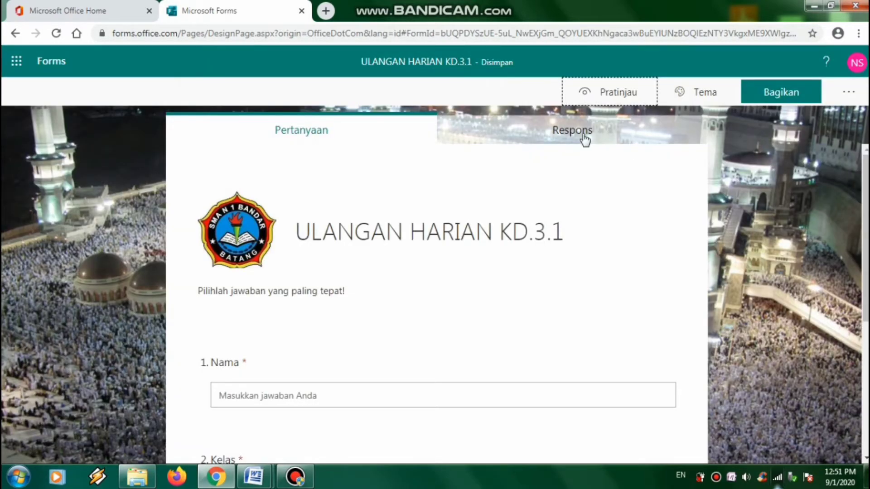
Add a new section (Bagian) to the quiz after the No Absen question
scroll(662, 346, down, 5)
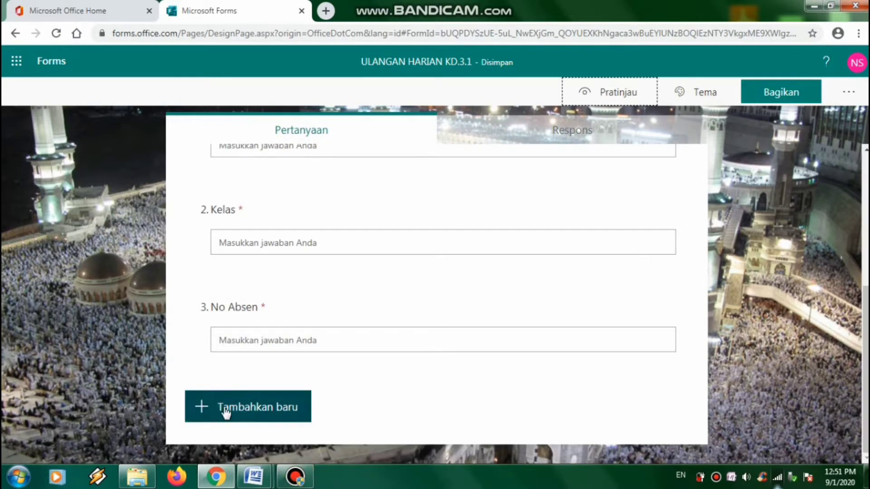
click(225, 410)
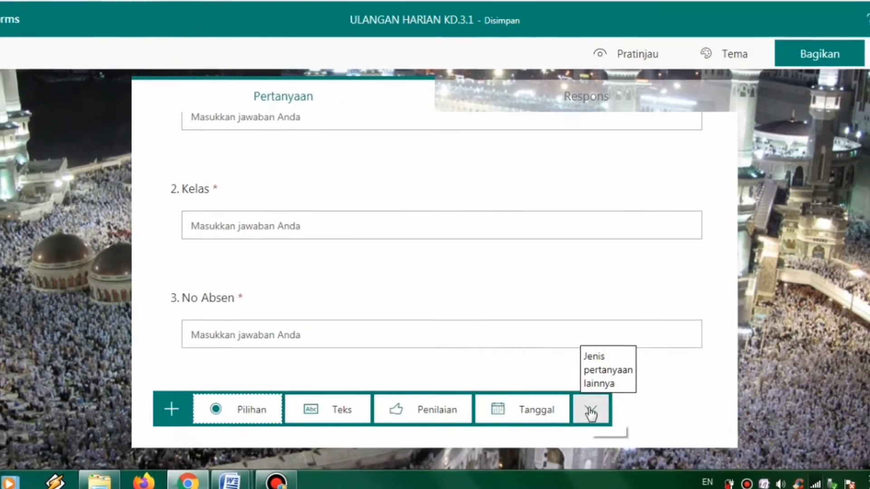
click(586, 412)
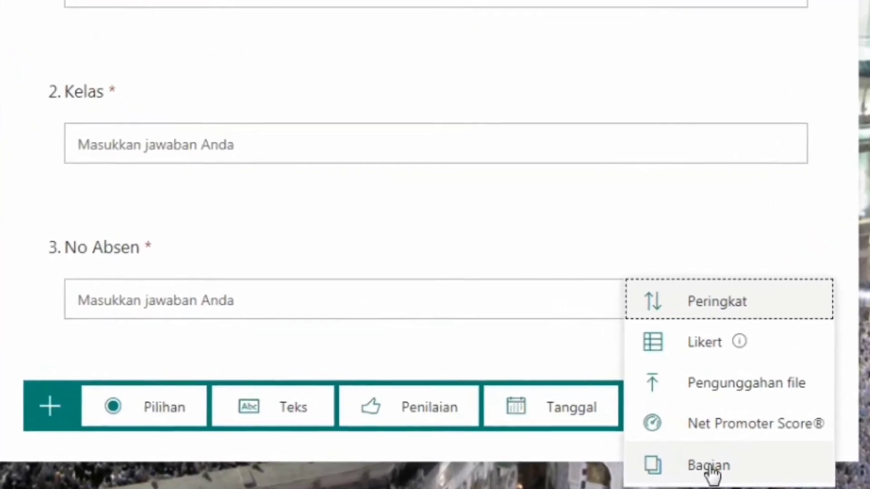
click(681, 467)
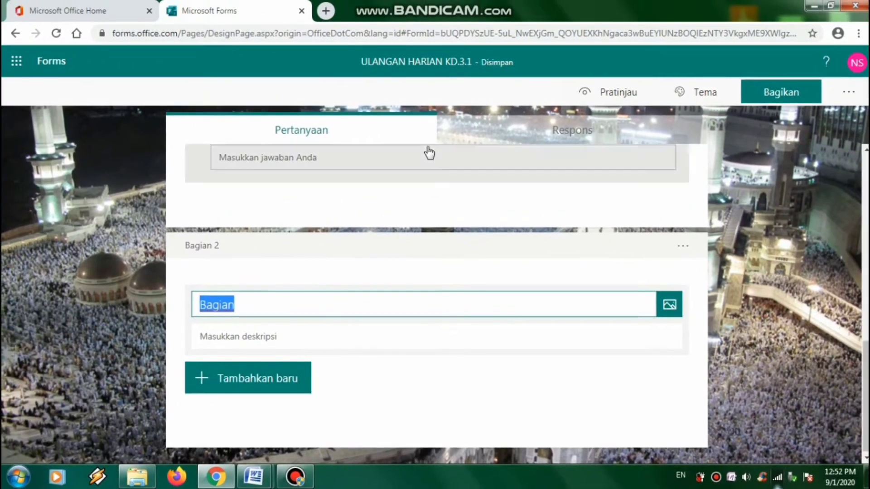
scroll(355, 208, up, 5)
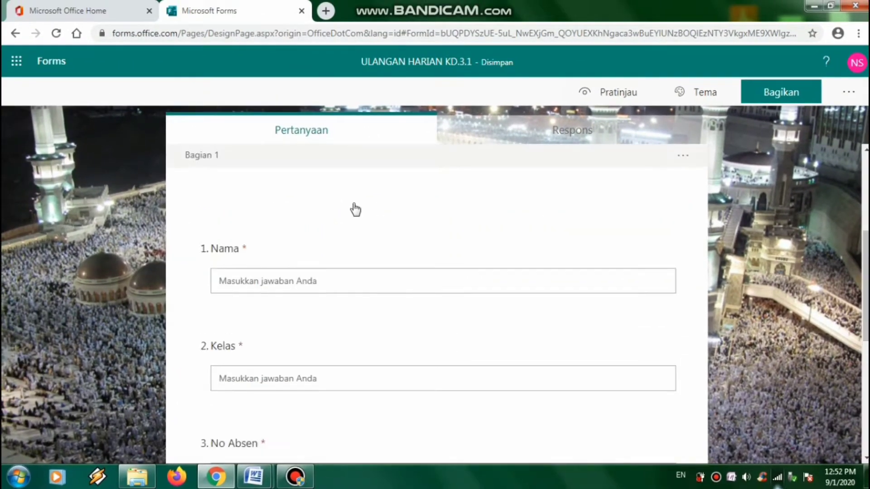
Switch to Document1 in Word, copy the text of question 1 about Al-akhir, and return to the form
scroll(328, 255, down, 6)
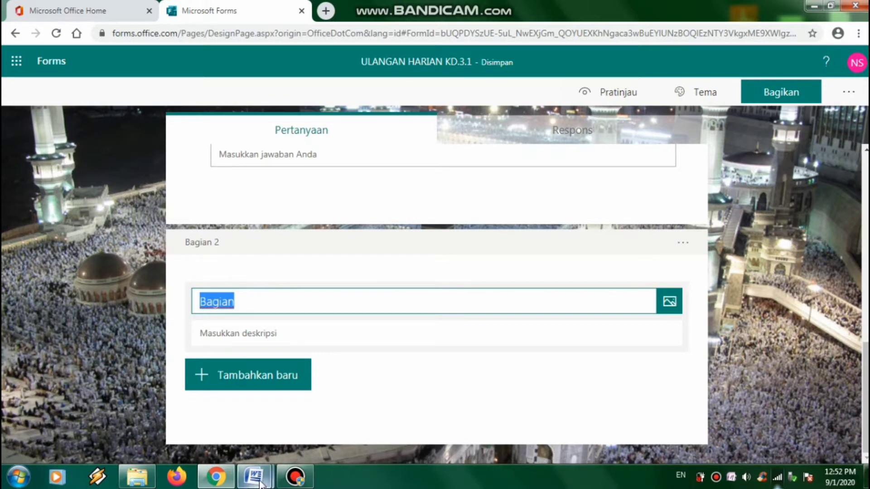
mouse_move(261, 484)
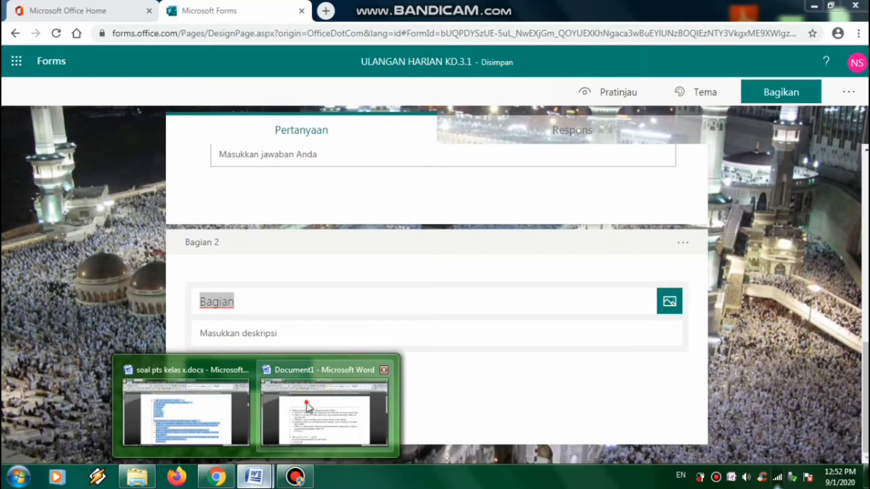
click(307, 406)
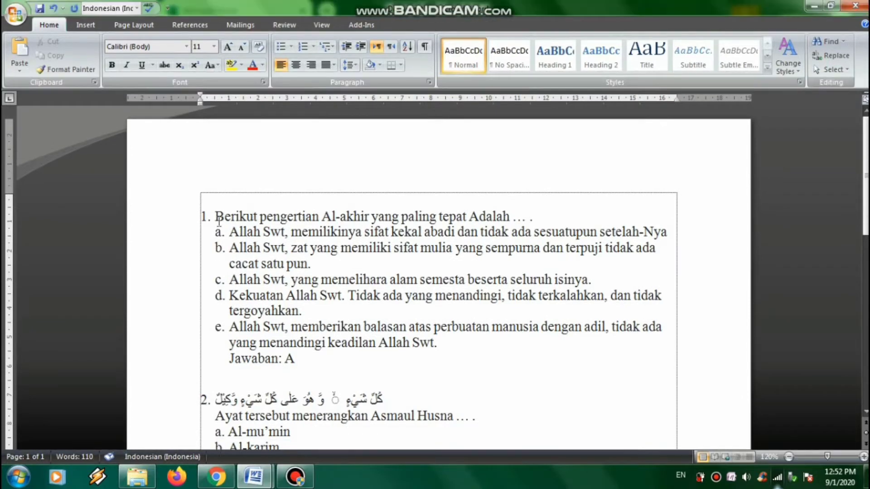
drag(215, 217, 548, 215)
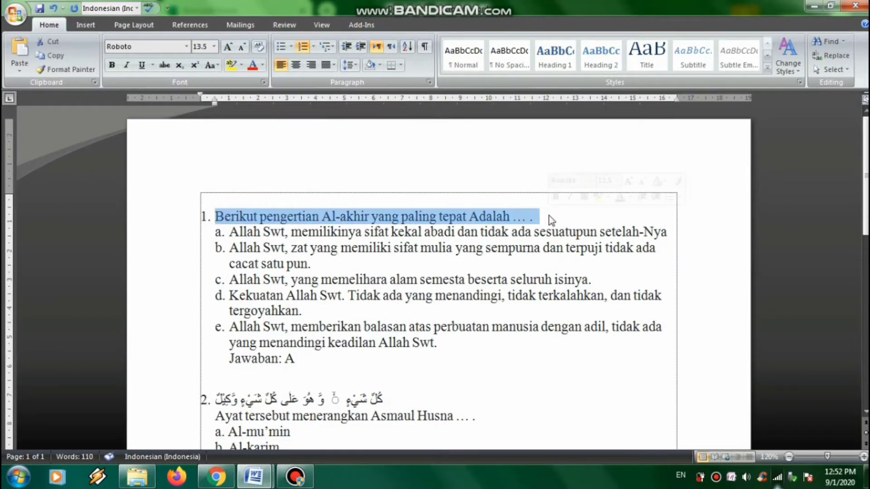
click(216, 477)
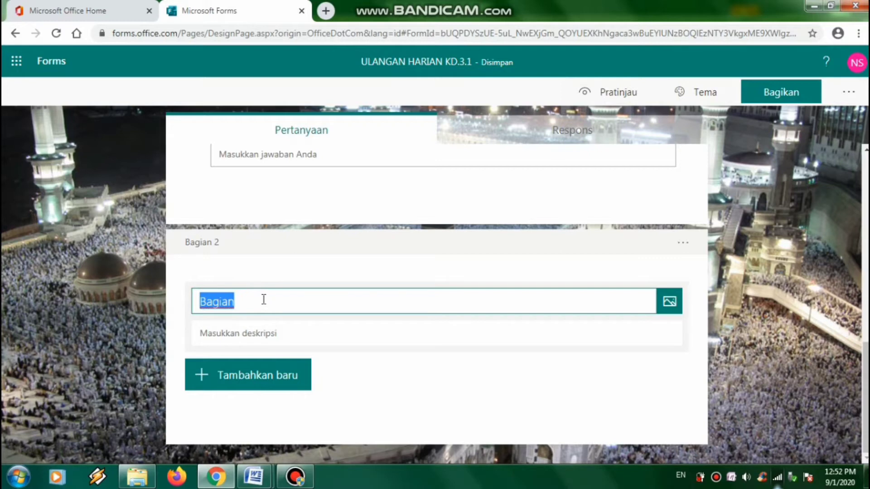
Title the new section "SOAL UH KD.3.1" and add a choice (Pilihan) question to it
text(SOAL U)
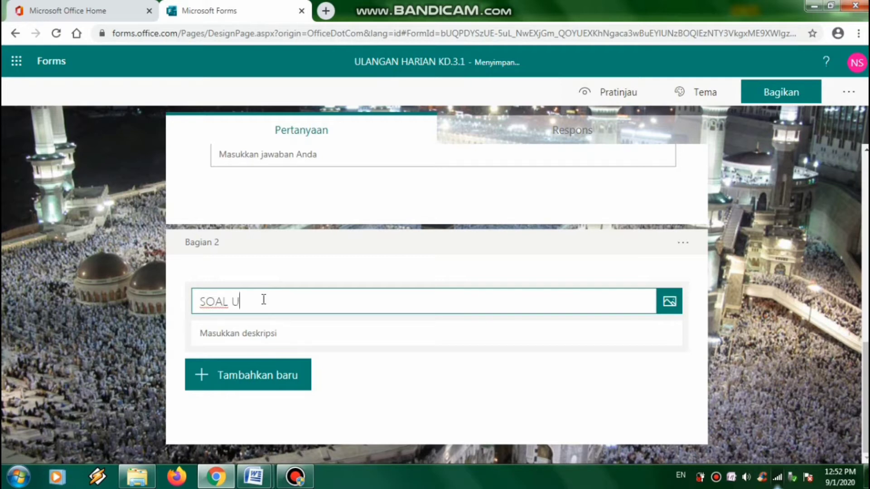
text(H KD.3.1)
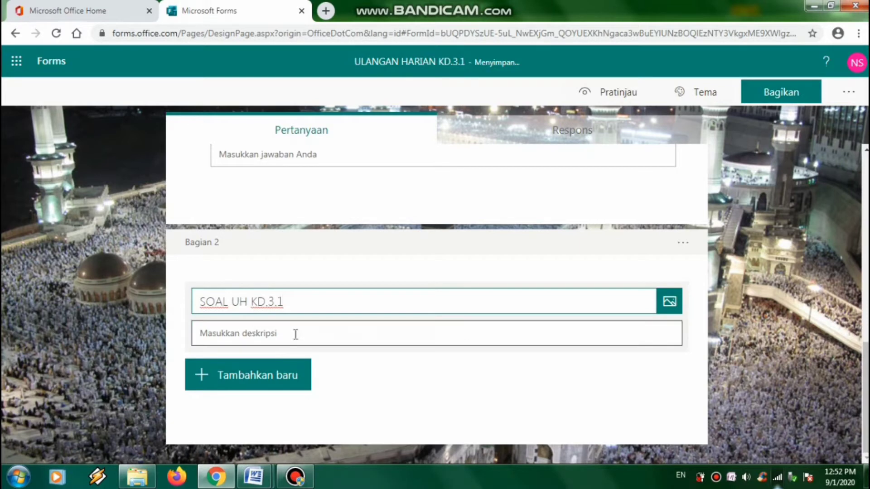
click(243, 378)
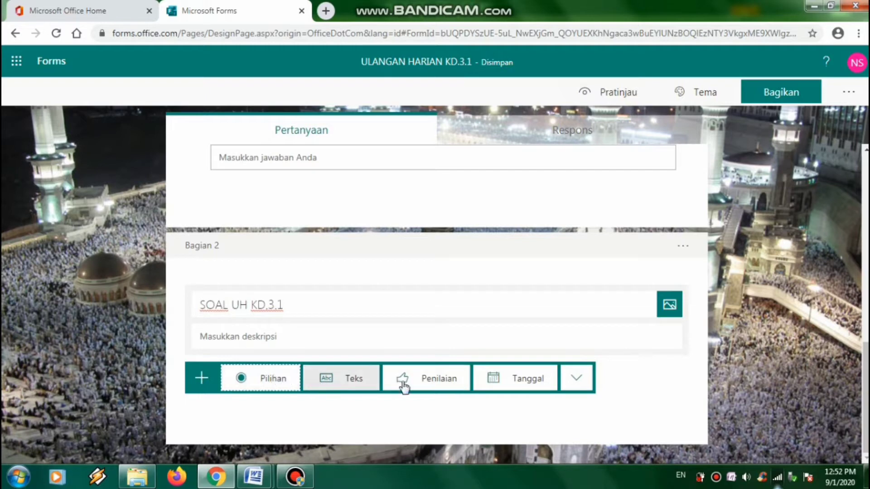
click(271, 379)
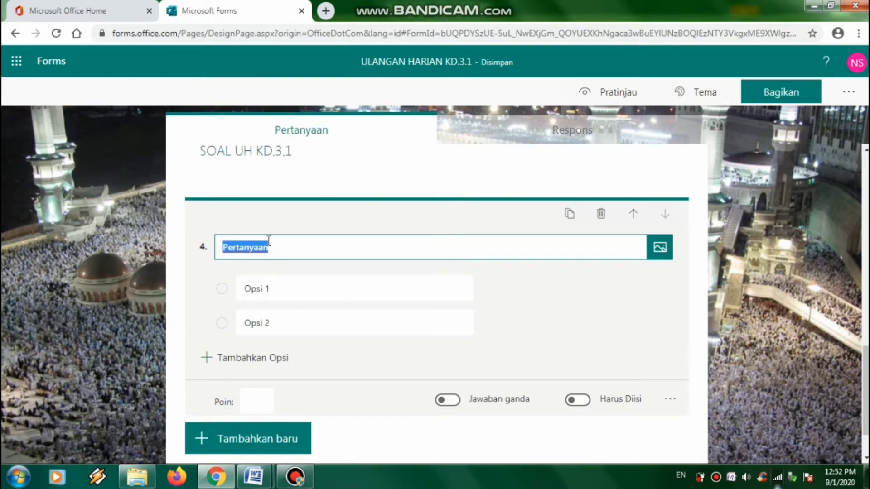
Enter "Berikut pengertian Al-akhir yang paling tepat Adalah ... ." as question 4, without the pasted number prefix
text(1.	Berikut pengertian Al-akhir yang paling tepat Adalah ... .)
click(244, 249)
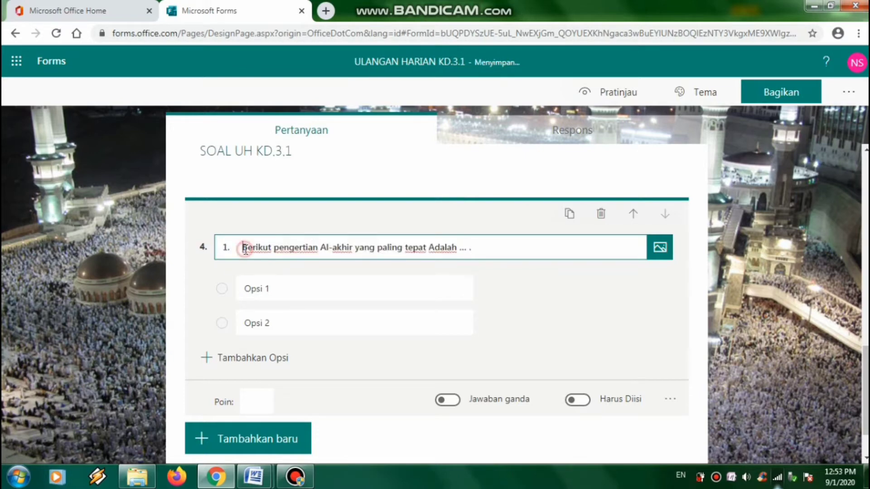
key(BackSpace)
key(BackSpace)
key(BackSpace)
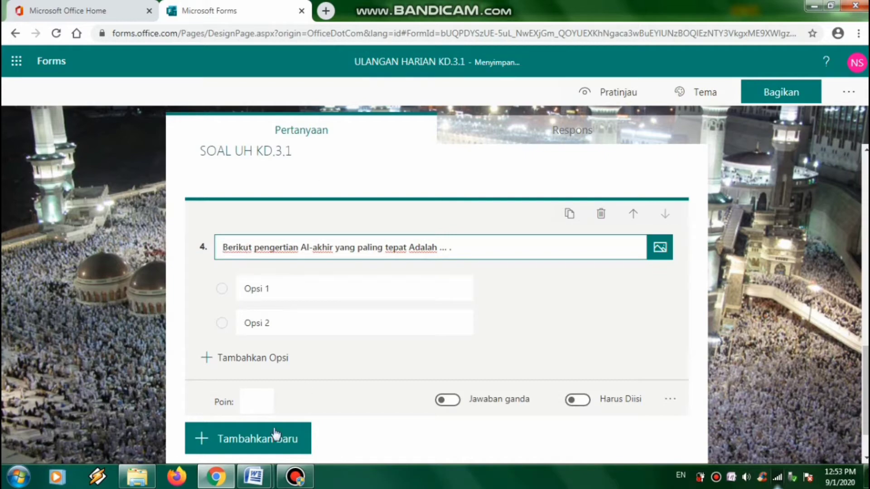
Copy answer options a to e of question 1 from Document1 in Word and return to the form
click(254, 477)
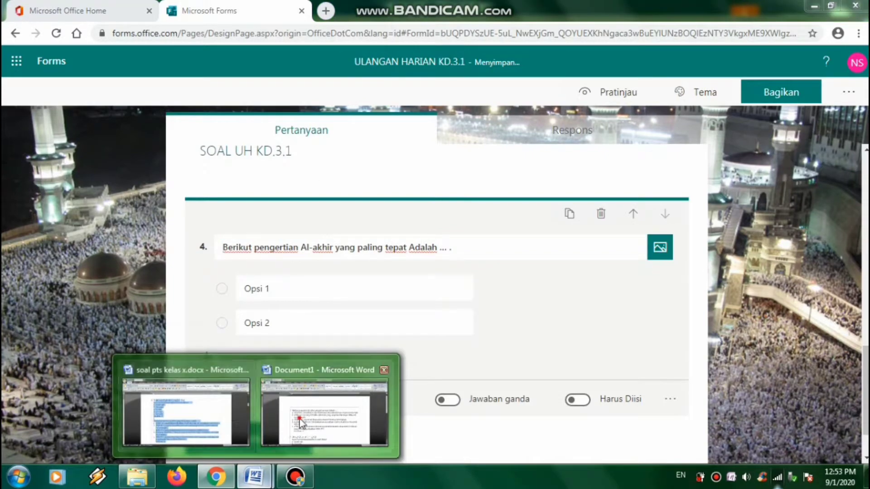
click(303, 424)
drag(227, 235, 452, 345)
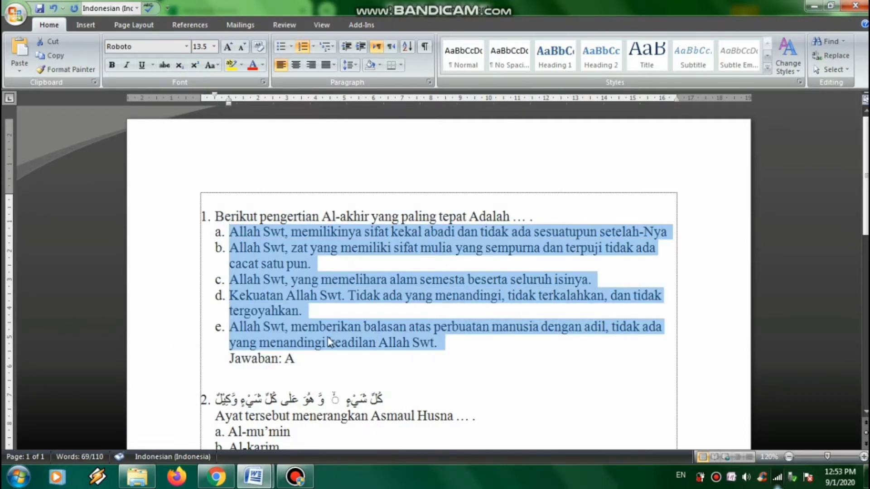
click(255, 481)
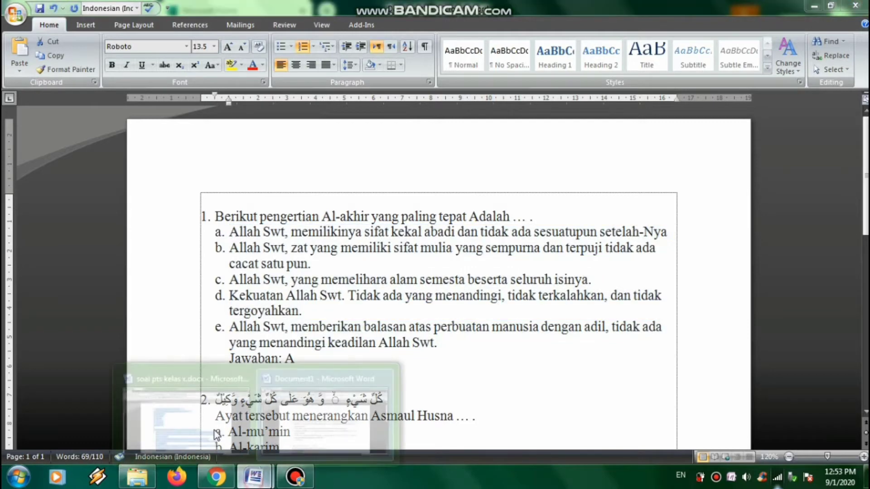
click(217, 480)
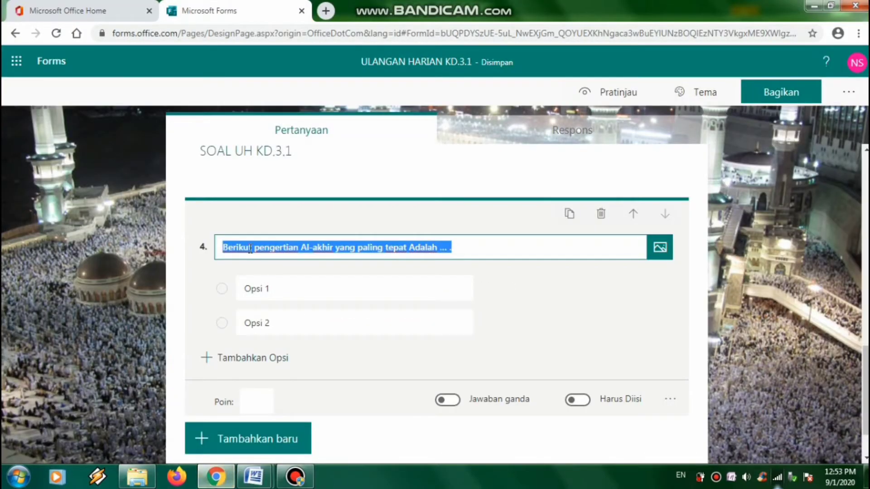
Paste the five copied answers as question 4's options and delete the leftover Opsi 2
click(267, 283)
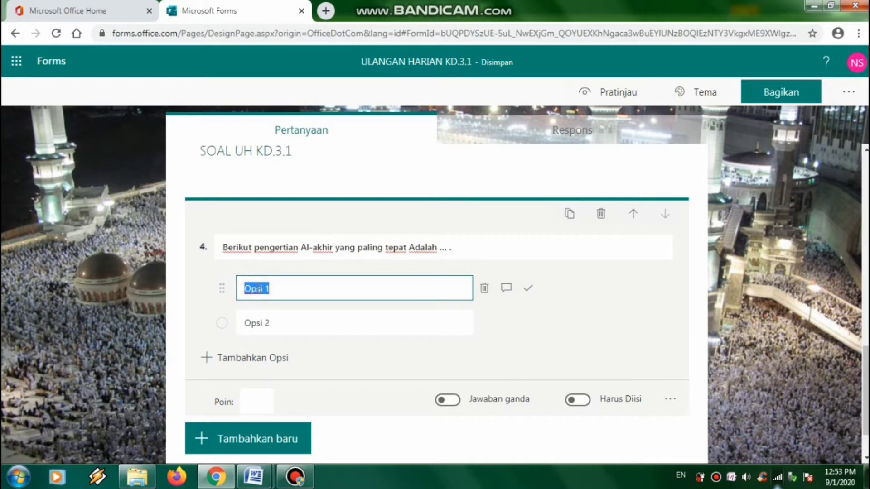
key(ctrl+v)
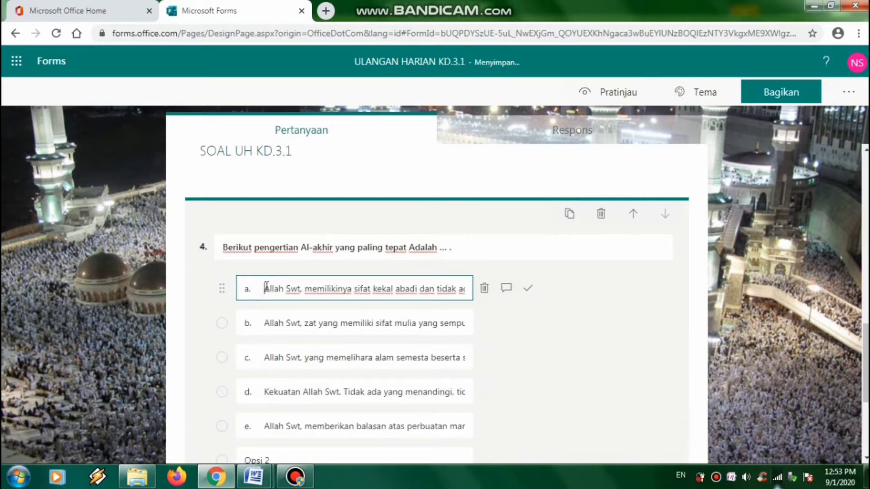
scroll(266, 293, down, 4)
click(274, 254)
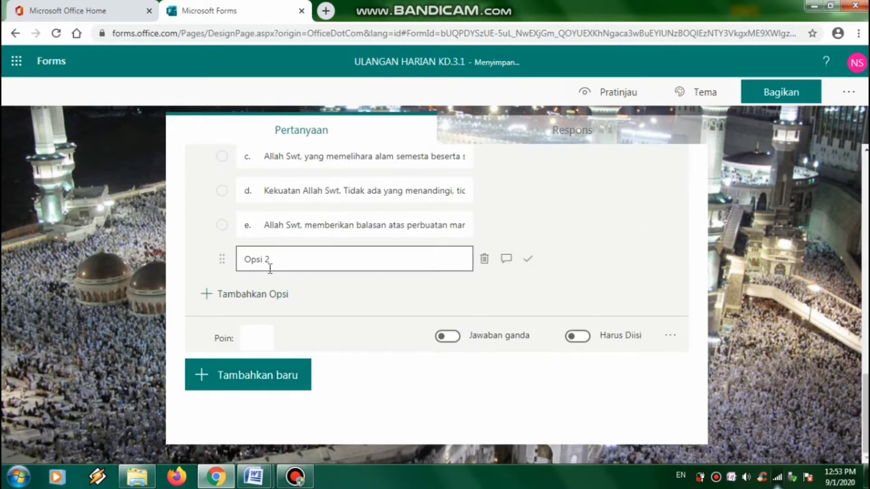
click(485, 260)
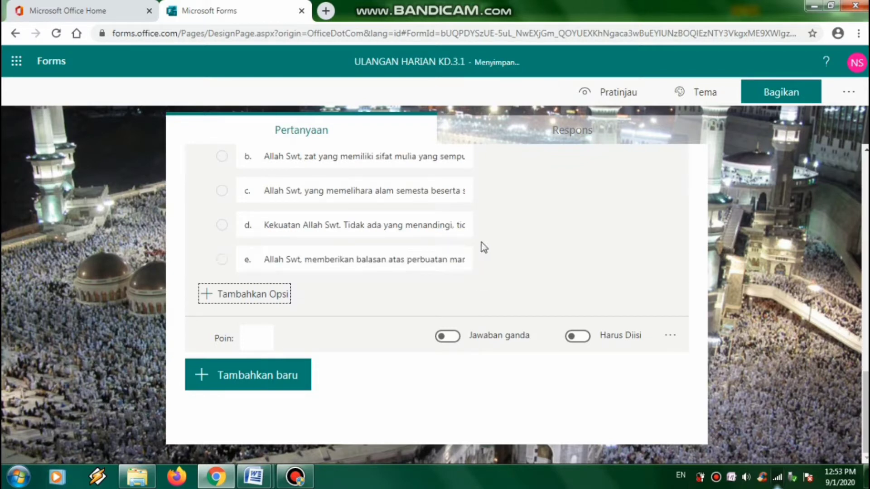
Mark option a as question 4's correct answer and make the question required with 50 points
scroll(484, 247, up, 3)
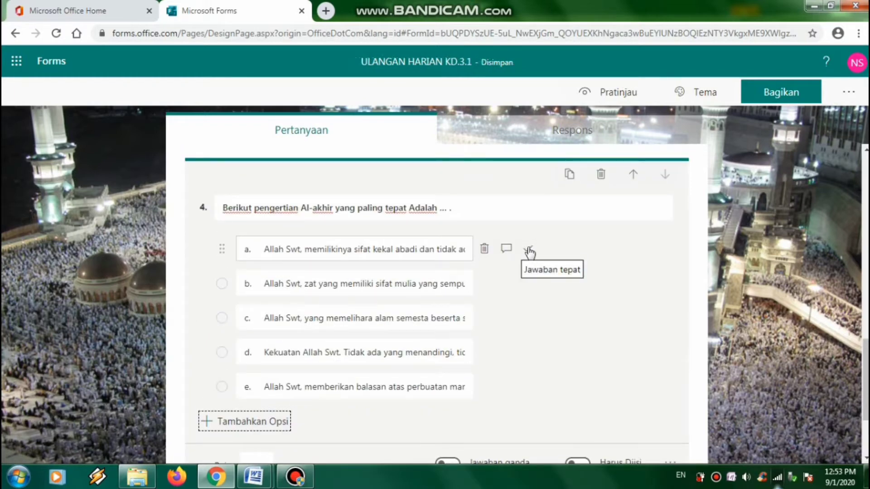
click(529, 251)
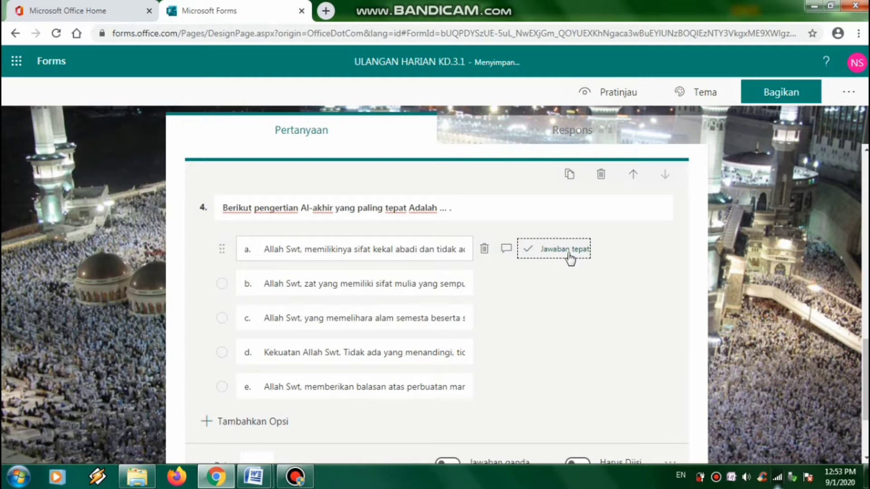
scroll(345, 363, down, 1)
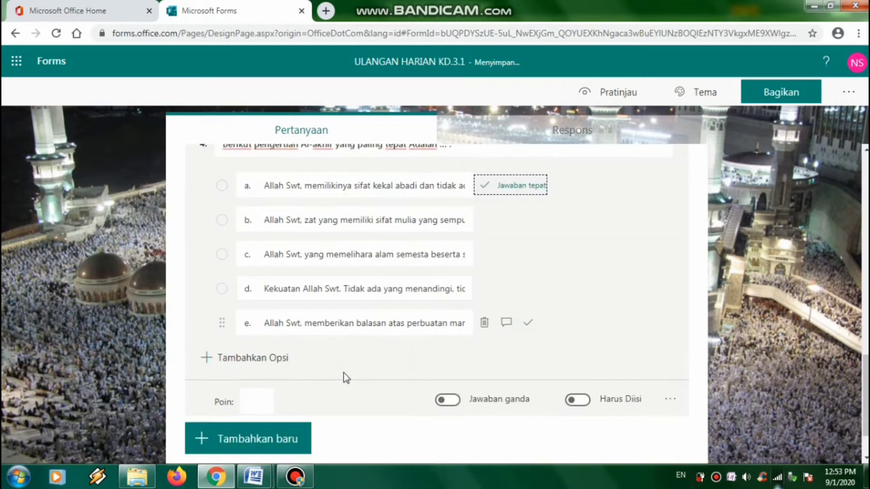
scroll(343, 374, down, 1)
click(253, 335)
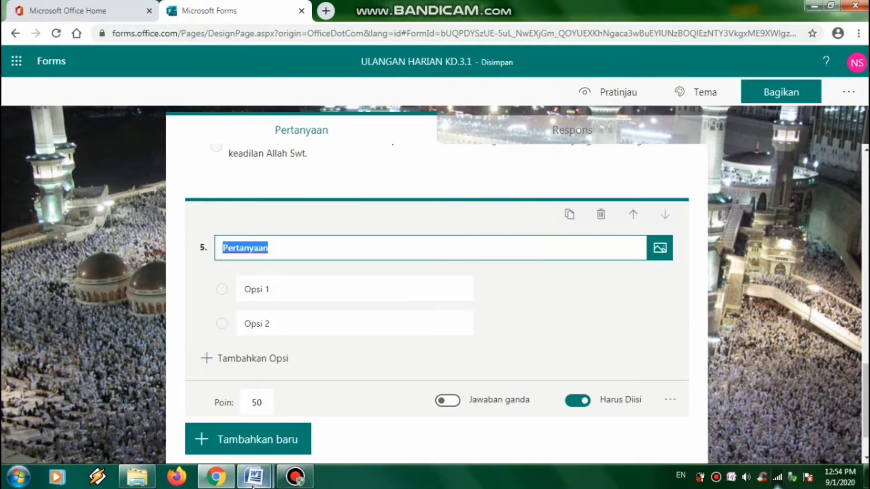
Copy "Ayat tersebut menerangkan Asmaul Husna ... ." from question 2 in Word's Document1 and enter it as the text of question 5
mouse_move(253, 476)
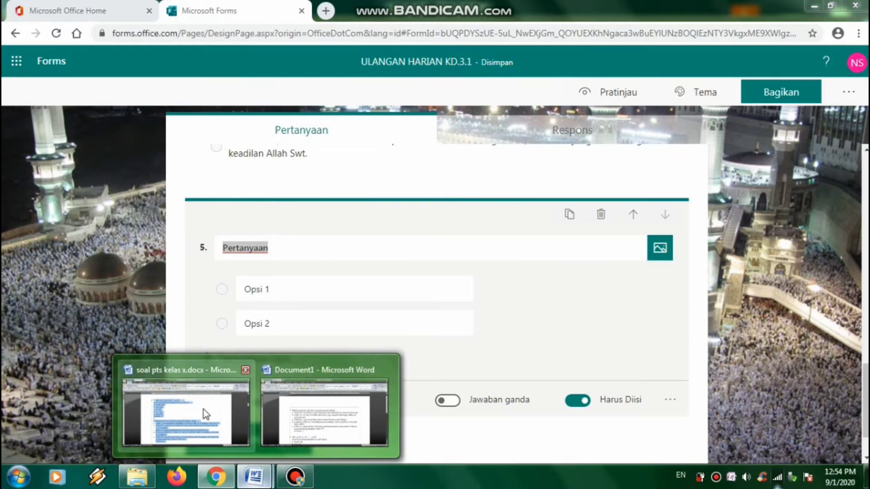
click(203, 409)
click(306, 411)
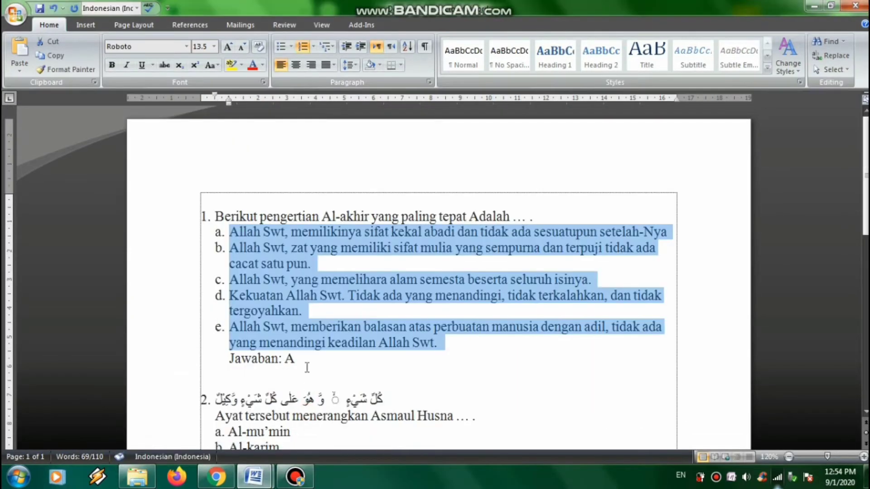
scroll(312, 349, down, 3)
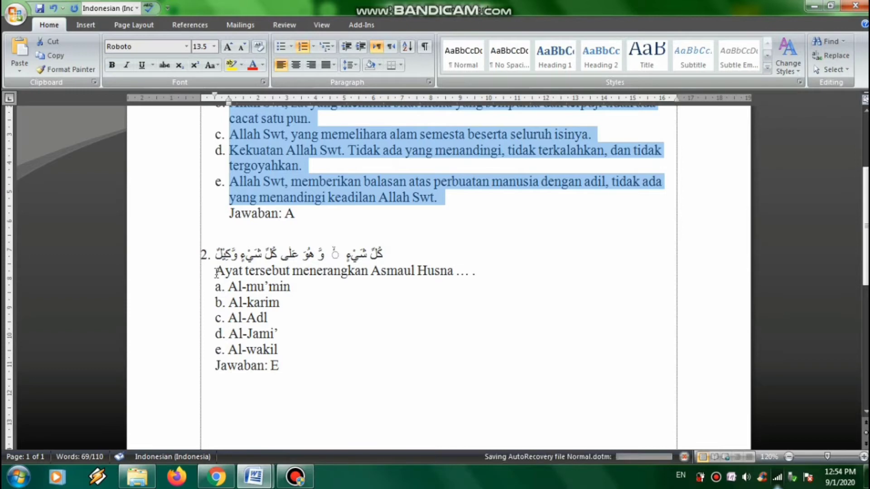
drag(216, 271, 455, 272)
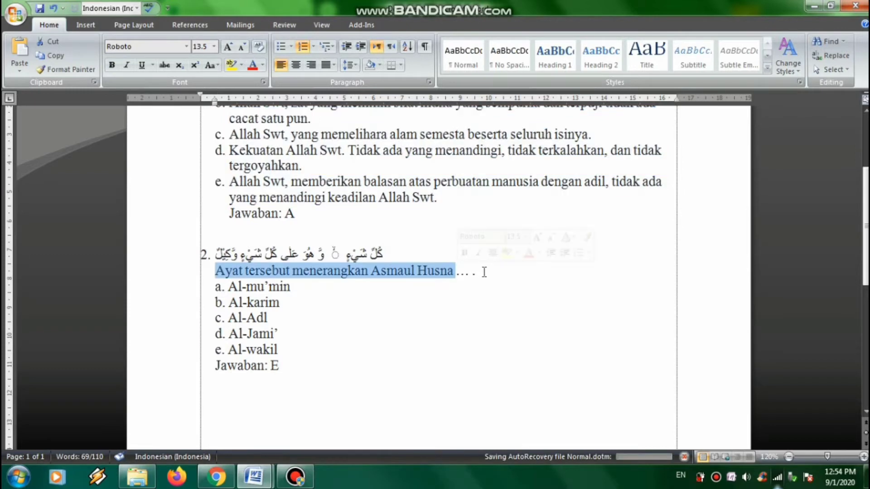
click(483, 272)
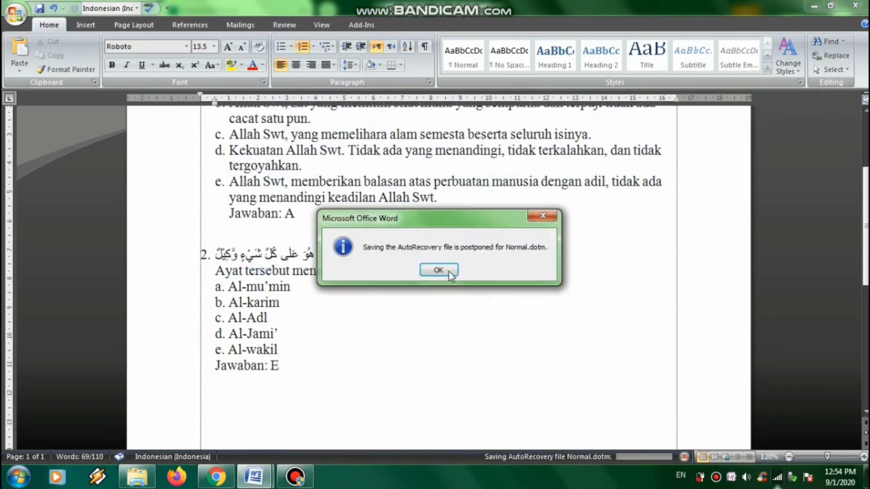
click(450, 273)
drag(477, 272, 214, 270)
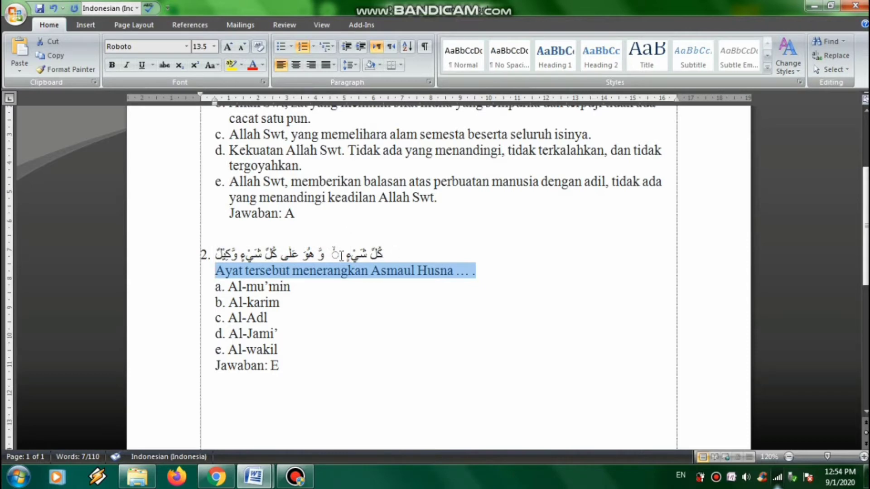
click(318, 333)
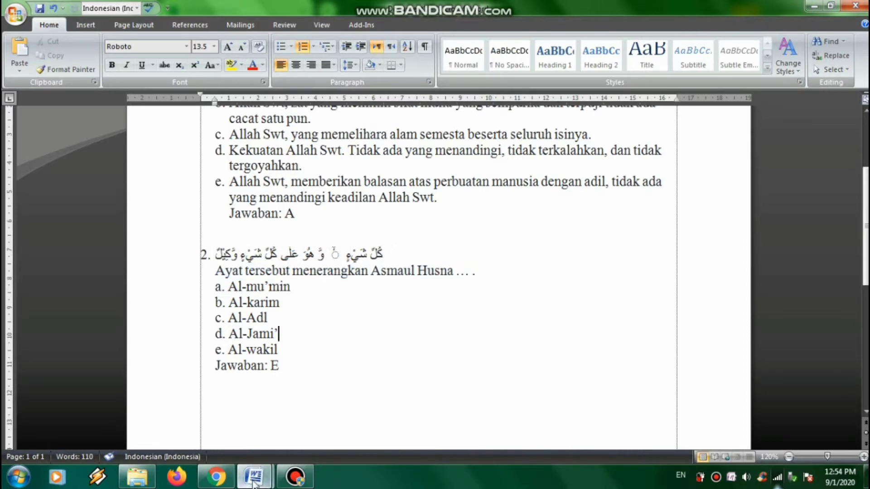
mouse_move(254, 469)
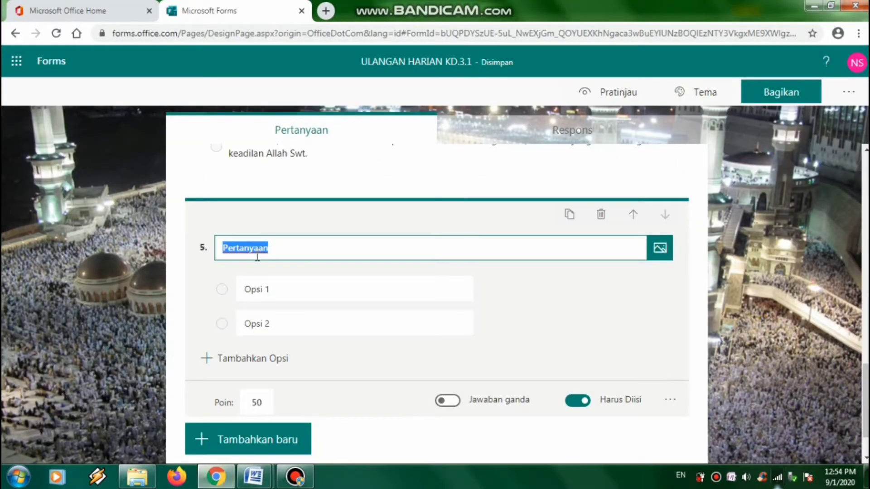
text(Ayat tersebut menerangkan Asmaul Husna ... .)
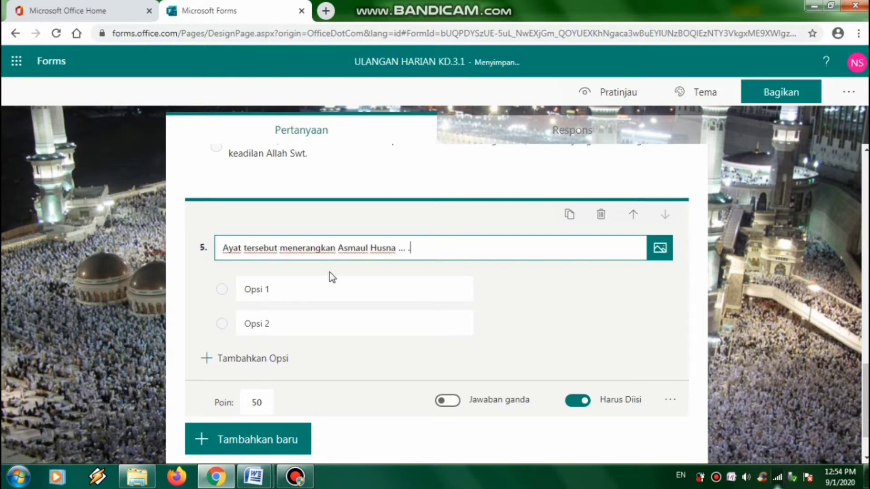
Start uploading an image to question 5 and browse to E:\0.SMA N 1 BANDAR\1. KBM\2. EVALUASI
click(656, 255)
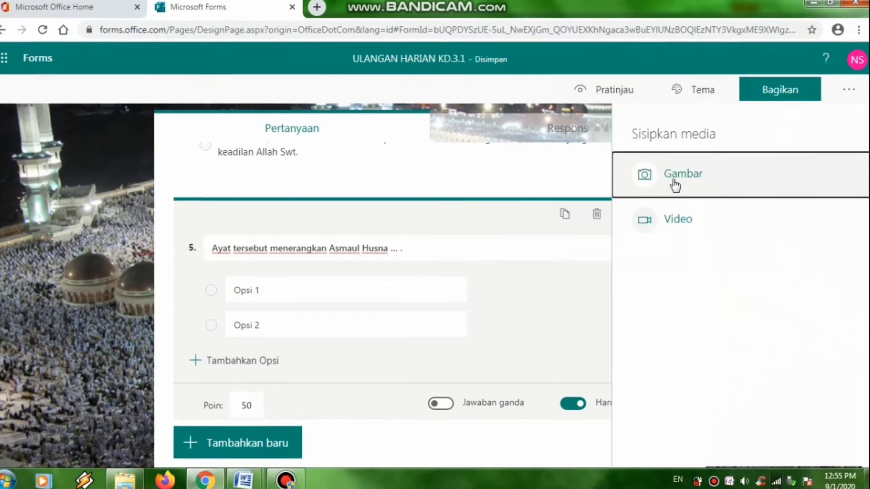
click(672, 181)
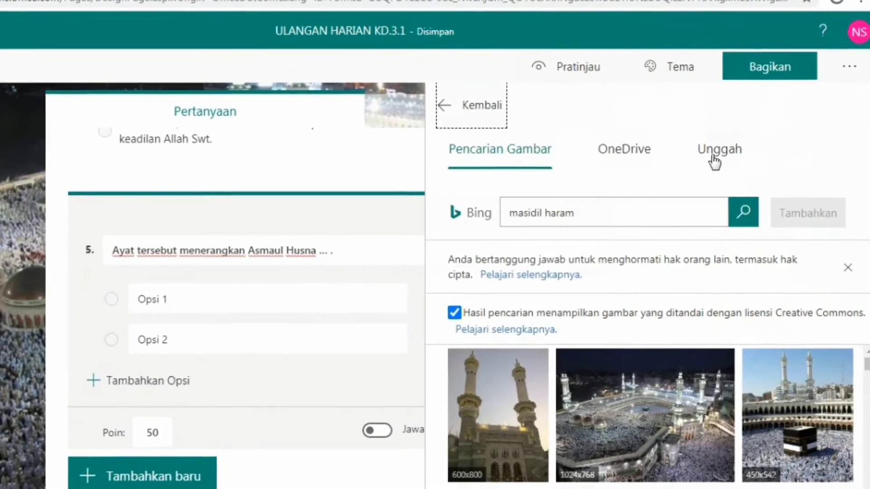
click(721, 148)
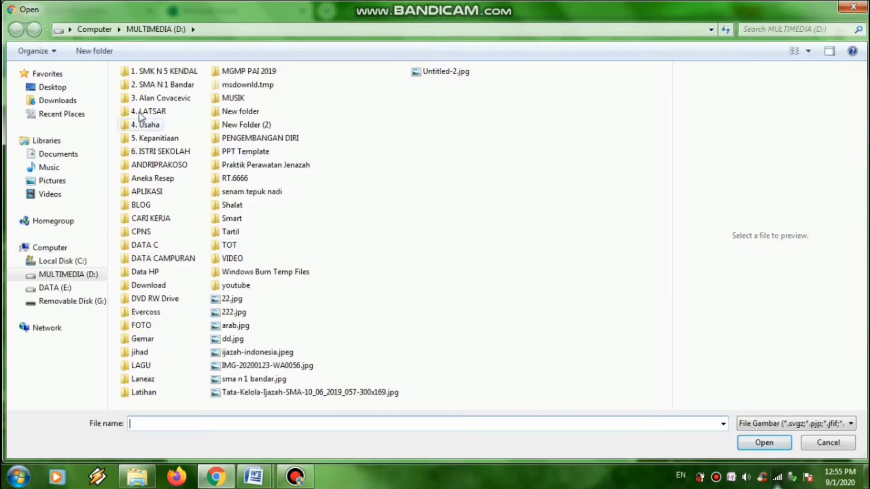
double_click(155, 85)
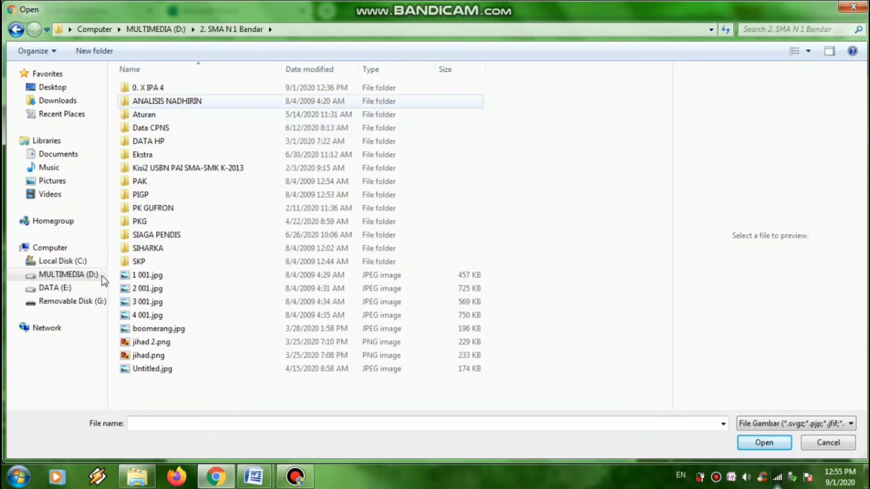
click(66, 291)
click(171, 89)
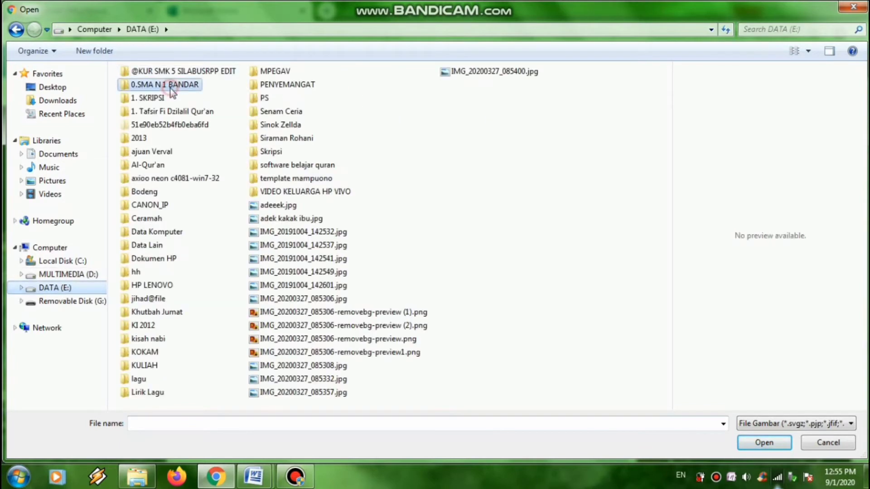
double_click(170, 88)
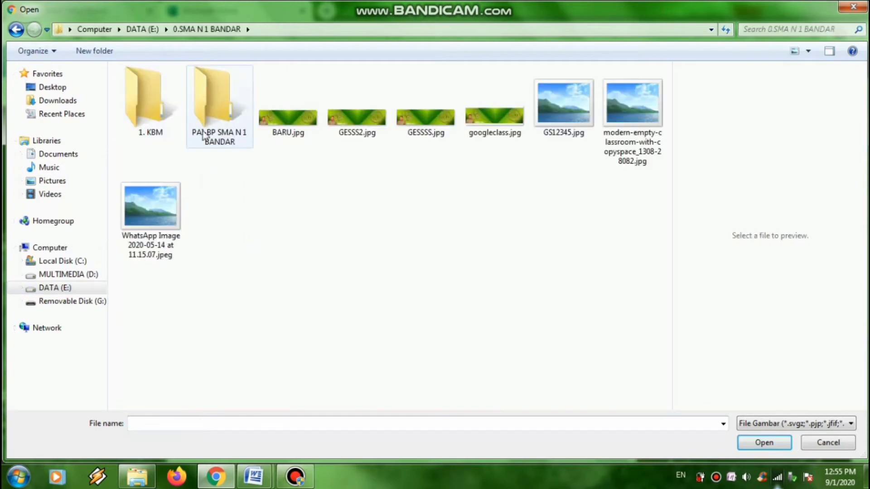
double_click(154, 113)
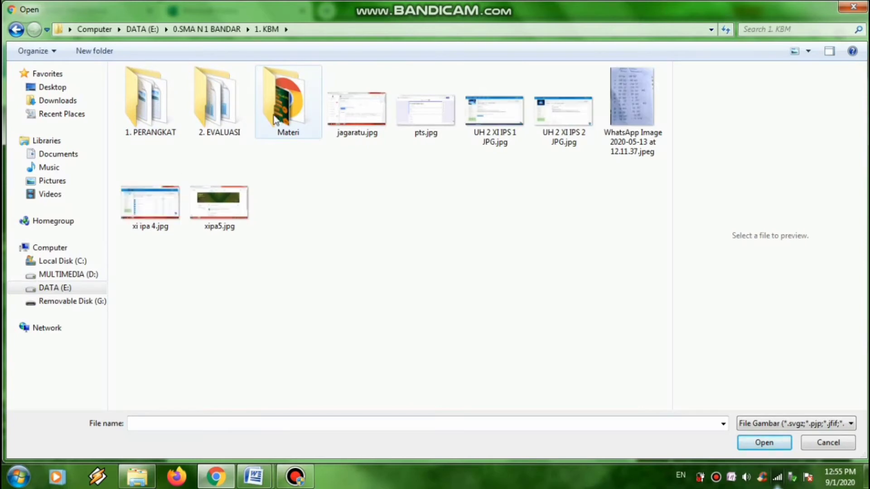
double_click(215, 110)
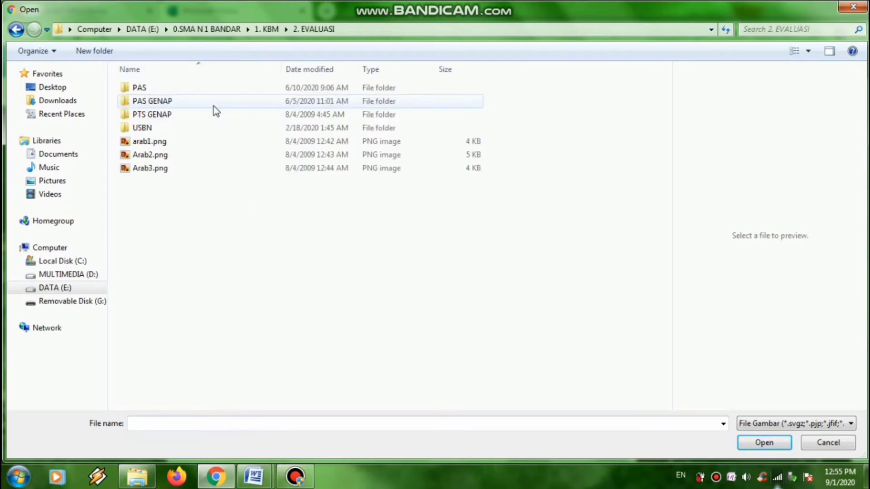
Preview arab1.png, Arab2.png and Arab3.png and compare them with the verse of question 2 in Word's Document1
click(144, 87)
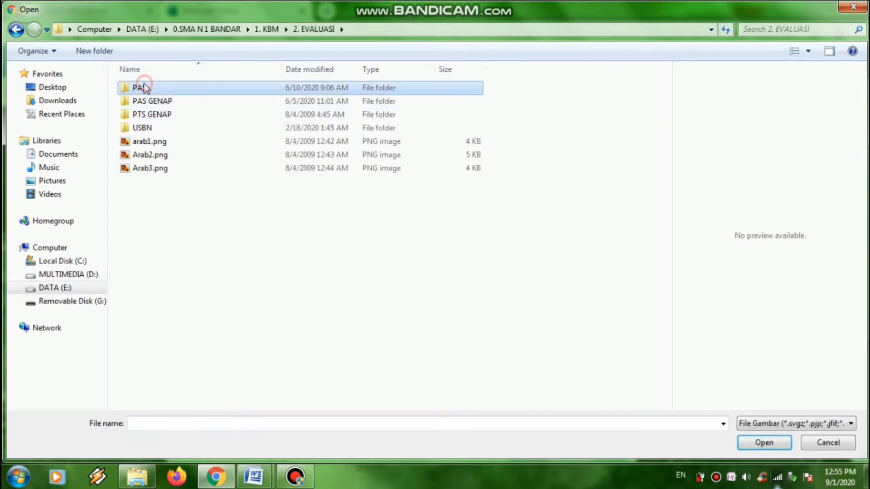
click(164, 155)
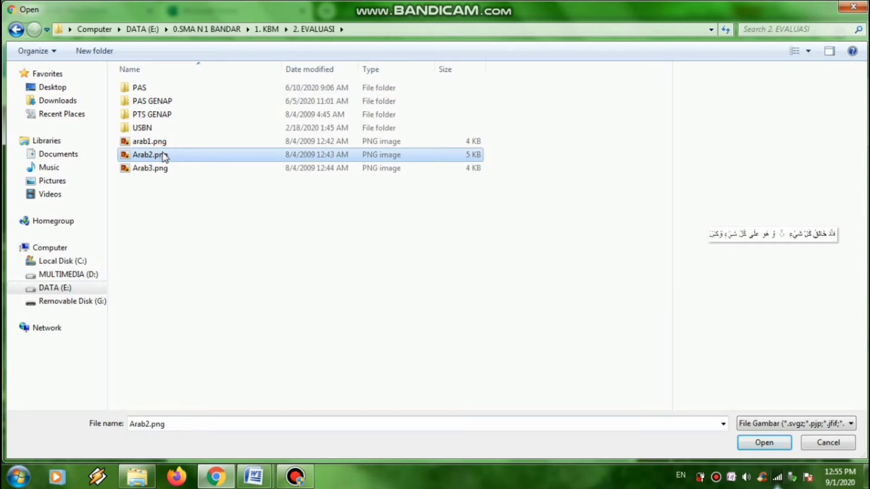
click(164, 142)
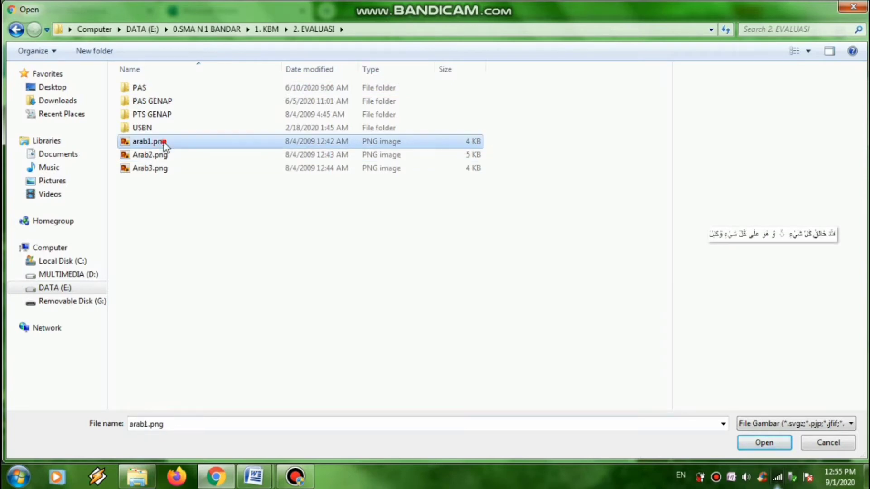
click(162, 171)
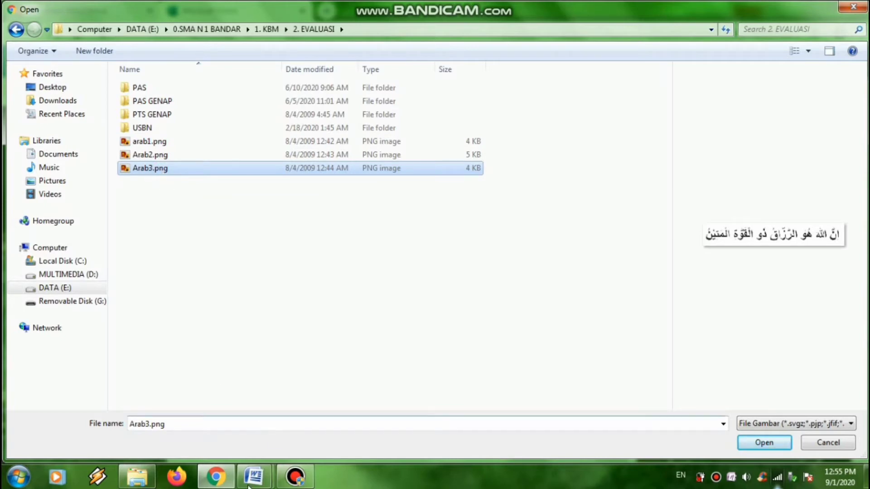
mouse_move(253, 477)
click(210, 425)
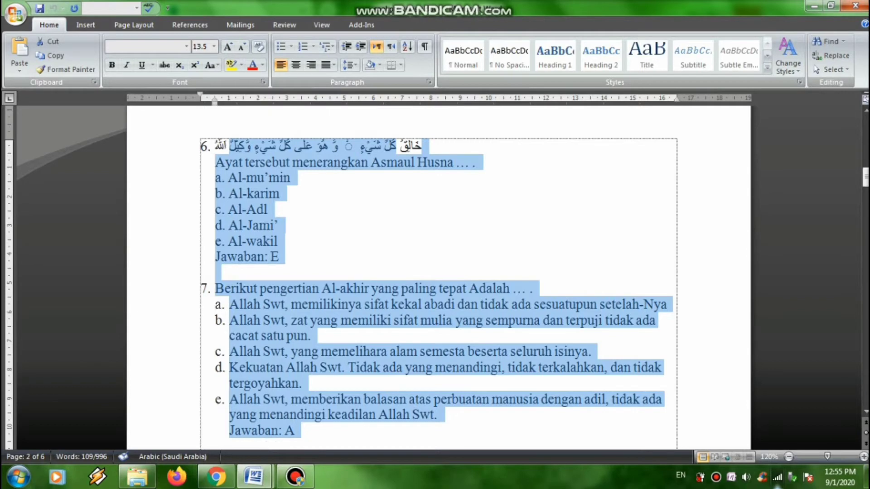
mouse_move(254, 477)
click(306, 431)
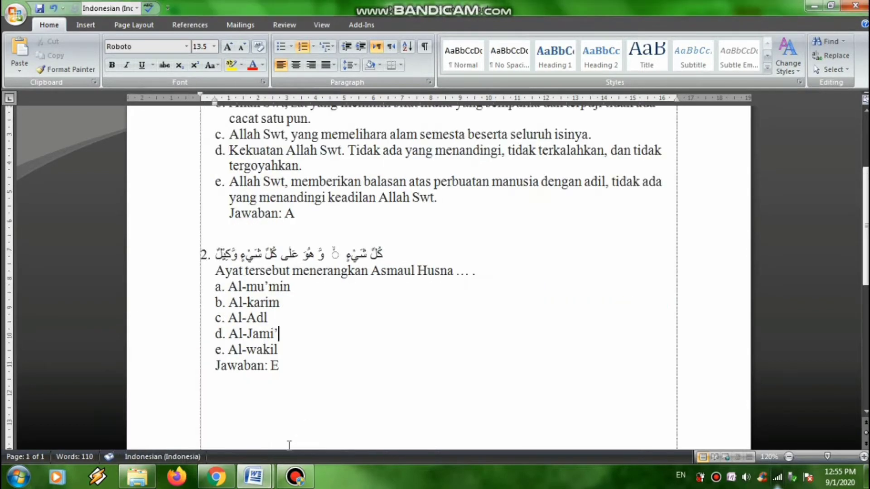
click(216, 476)
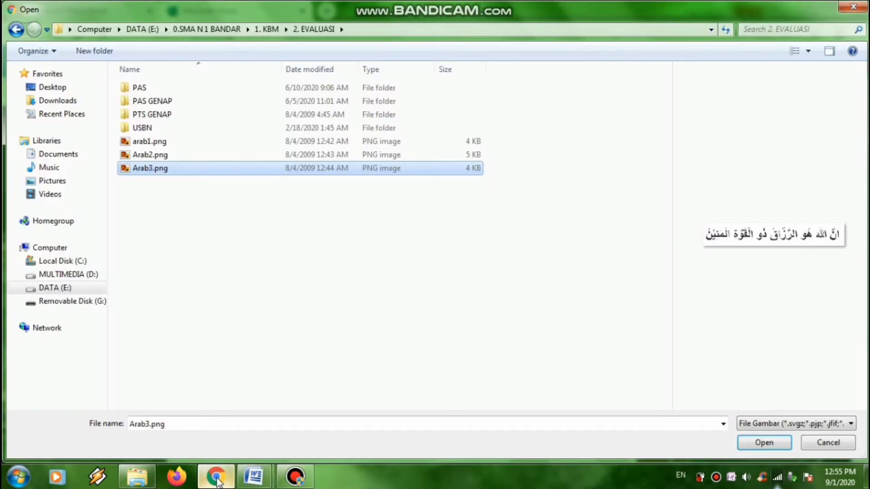
Widen the file preview area to check the verse and insert Arab2.png as question 5's image
click(202, 155)
click(669, 146)
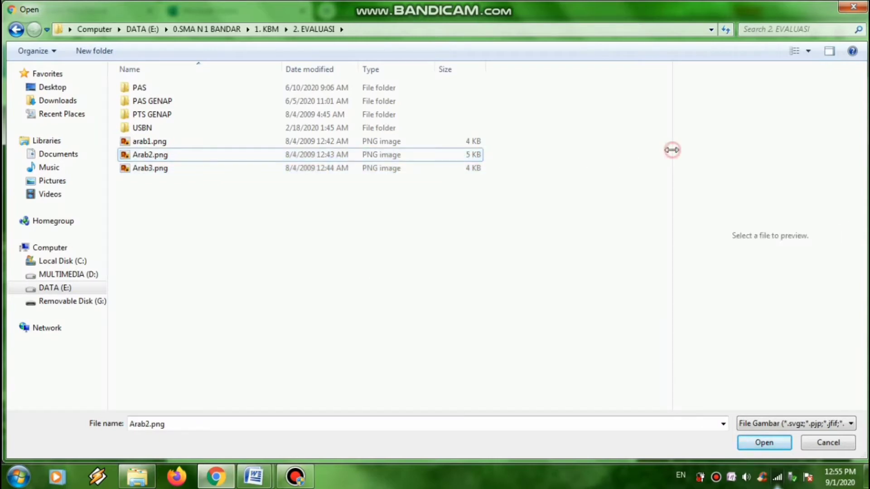
drag(673, 150, 521, 165)
click(162, 156)
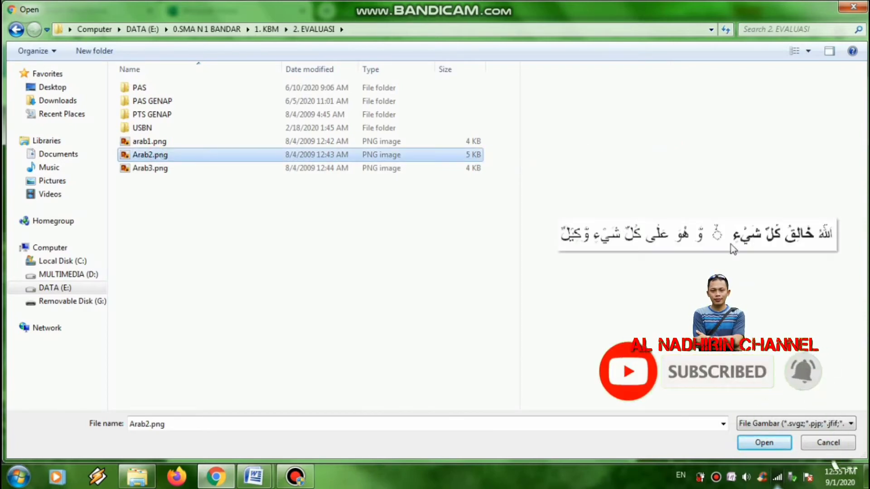
click(765, 443)
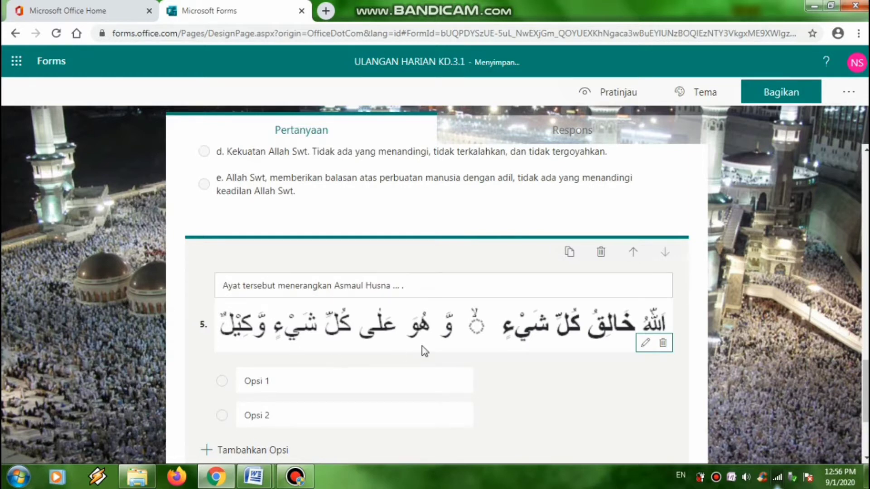
Copy answer options a to e of question 2 from Document1 in Word and return to the form
scroll(425, 351, down, 3)
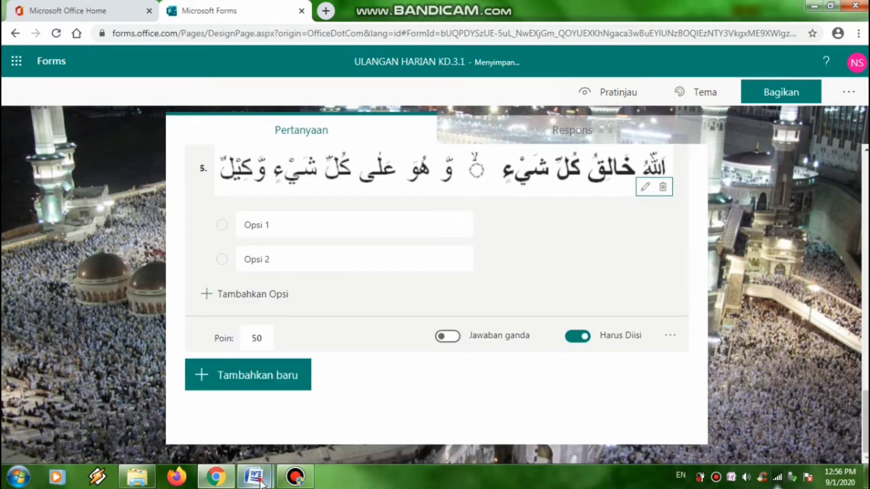
mouse_move(254, 477)
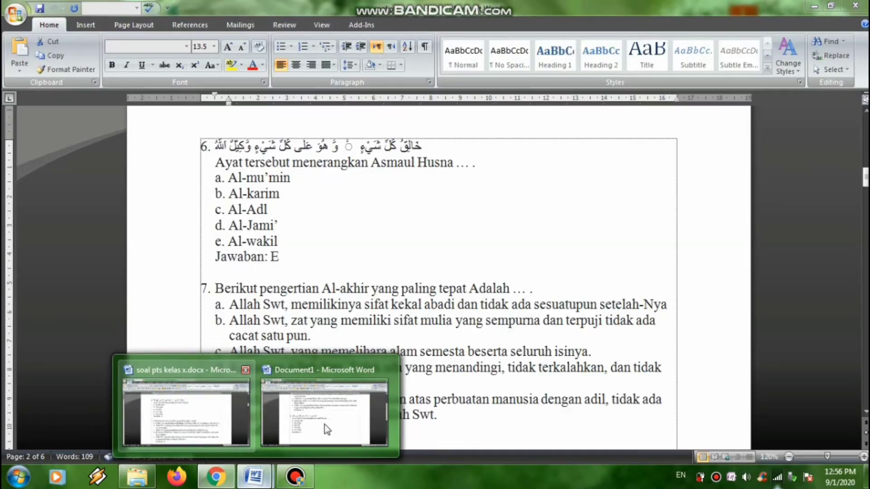
click(324, 425)
drag(266, 323, 208, 288)
key(ctrl+c)
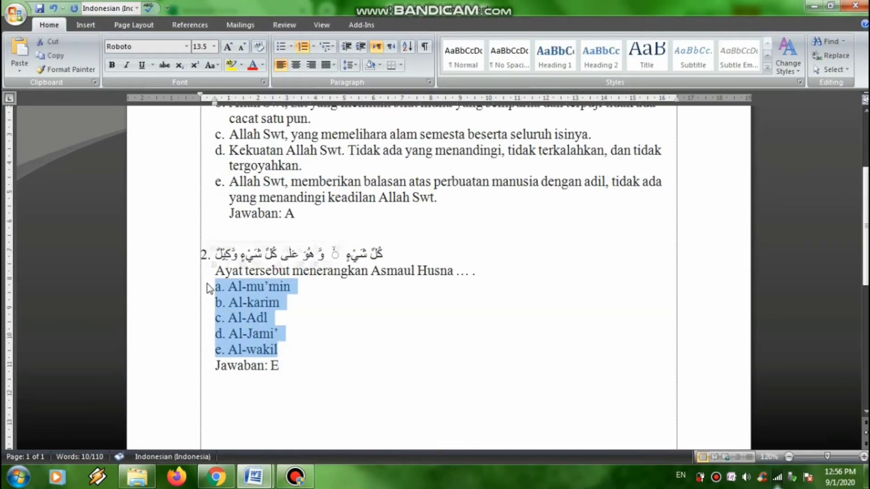
click(253, 477)
click(185, 416)
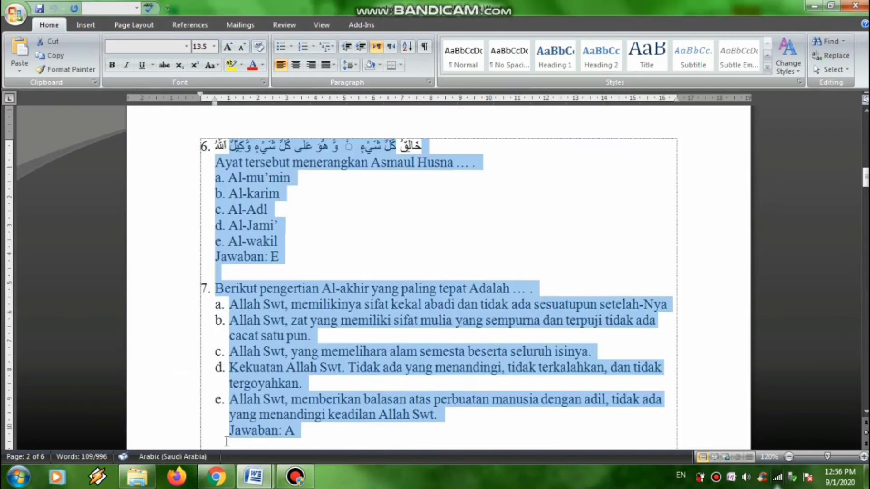
click(216, 477)
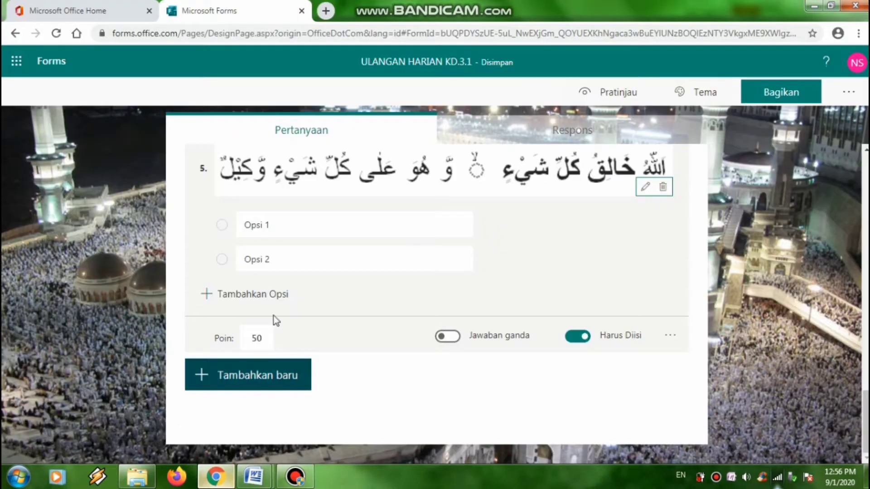
Paste the five copied answers as question 5's options and delete the leftover Opsi 2
click(254, 225)
key(ctrl+v)
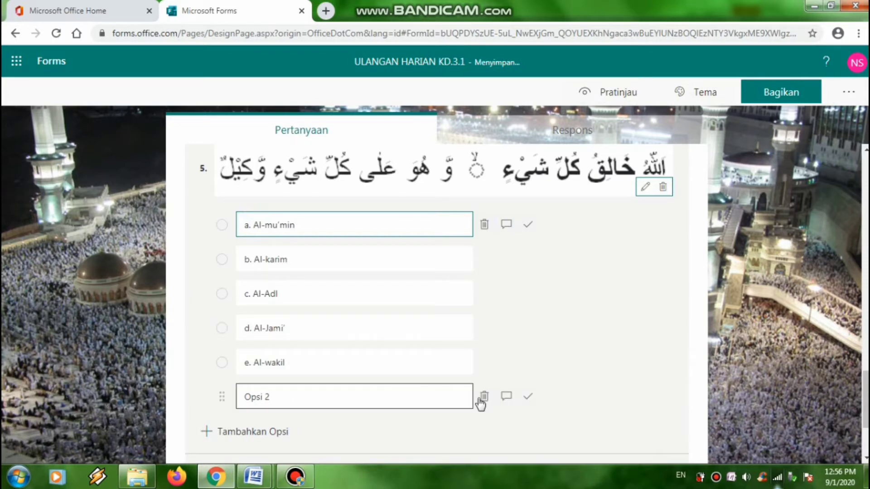
click(485, 399)
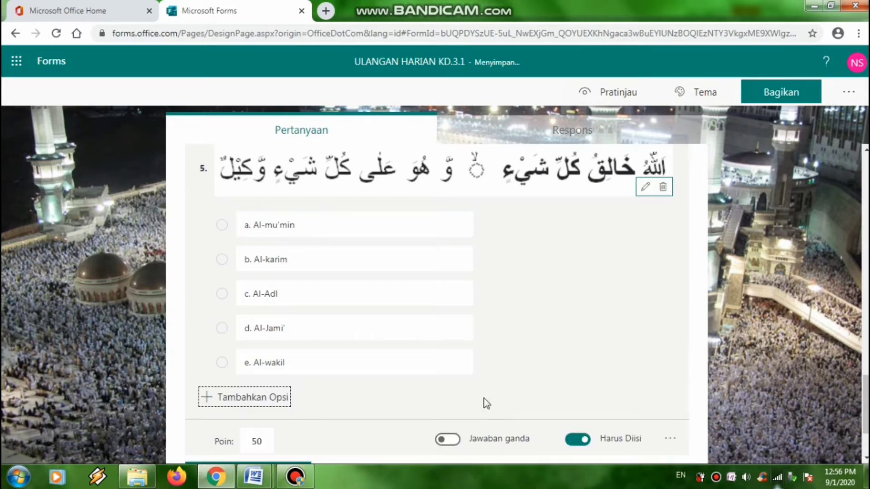
Check question 2's answer key in Word's Document1 and mark option e, Al-wakil, as question 5's correct answer
click(254, 476)
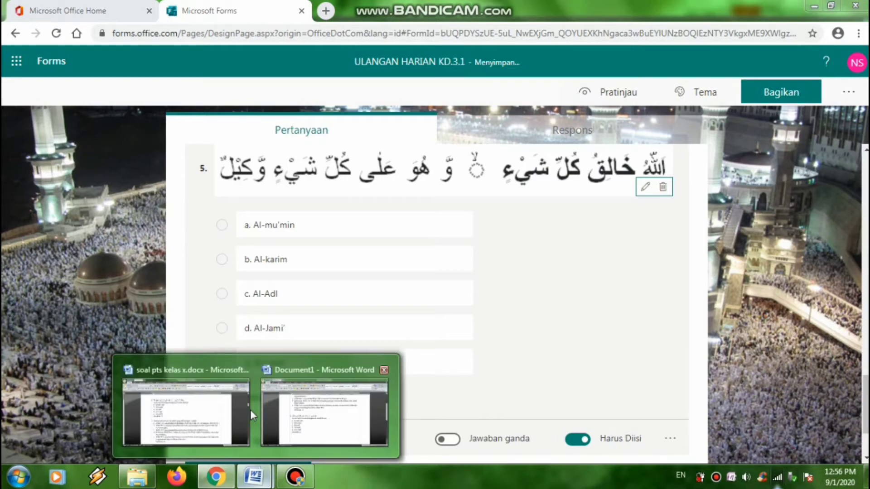
click(295, 420)
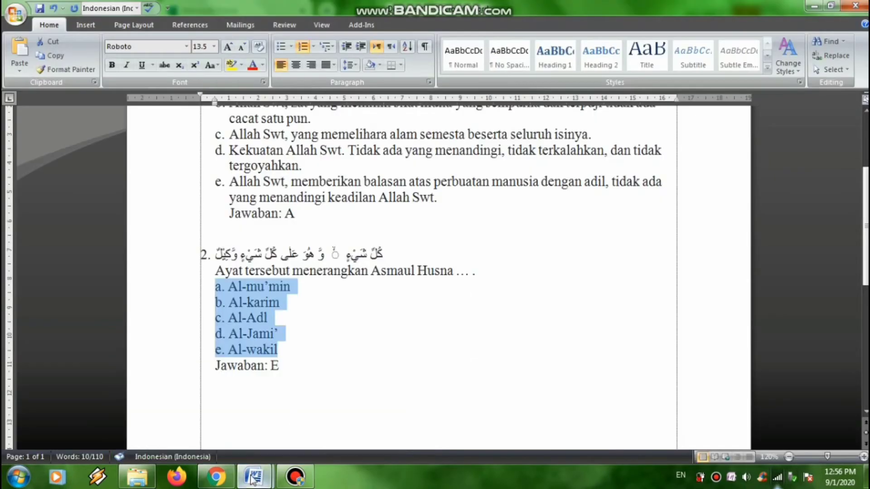
click(189, 429)
click(217, 477)
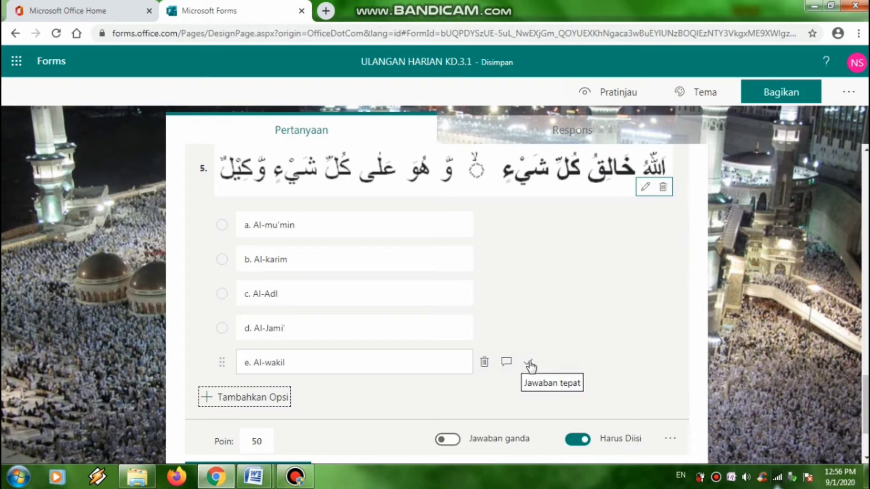
click(529, 363)
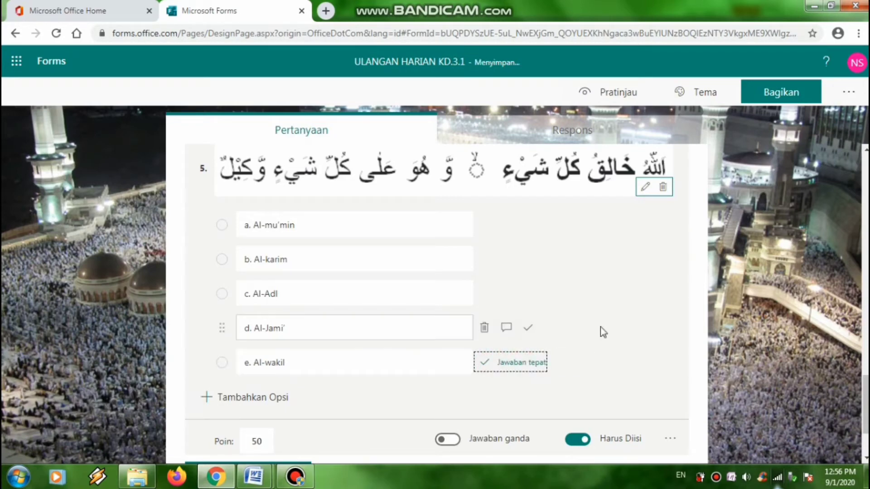
scroll(599, 333, down, 2)
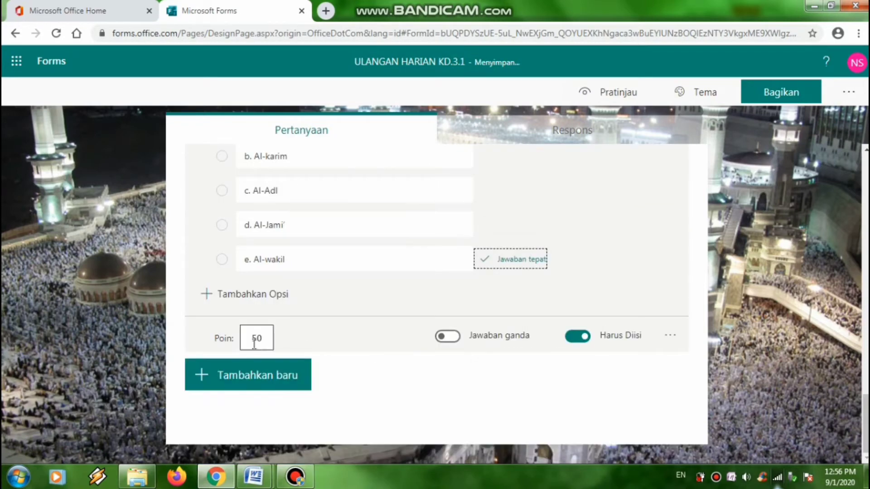
click(407, 377)
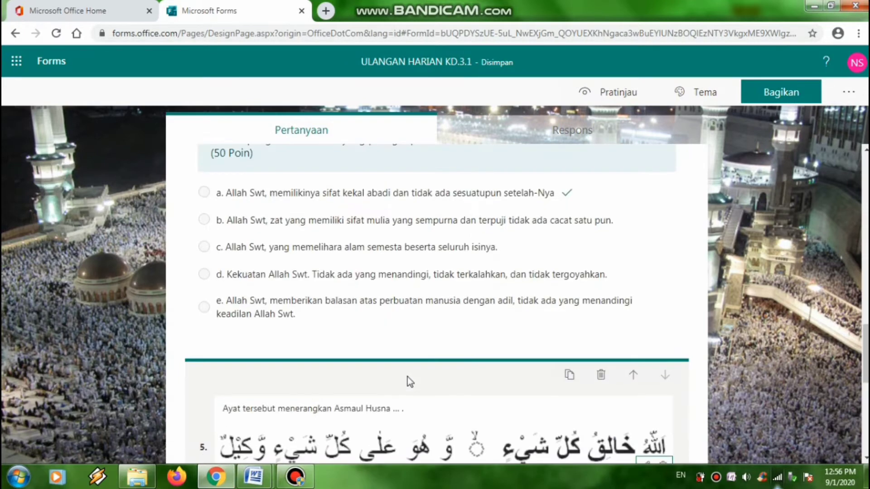
Preview the quiz in computer view and look through its student identity questions
scroll(404, 312, up, 8)
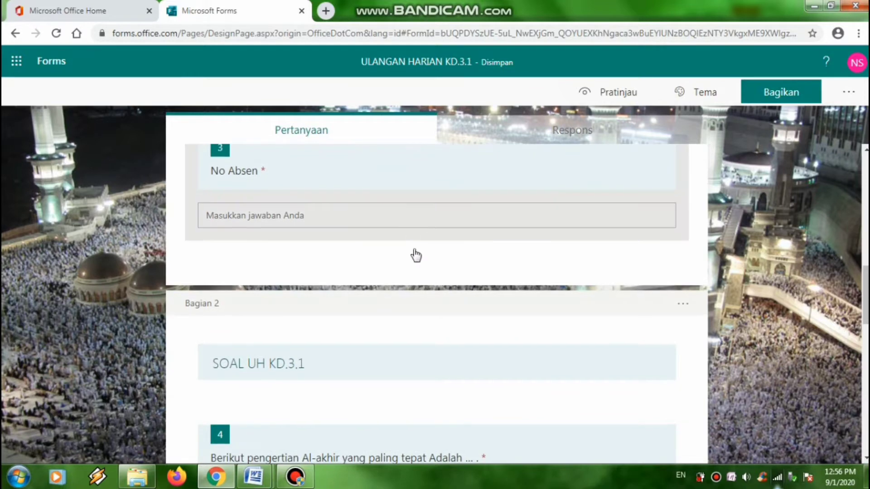
scroll(431, 294, up, 10)
scroll(433, 293, up, 1)
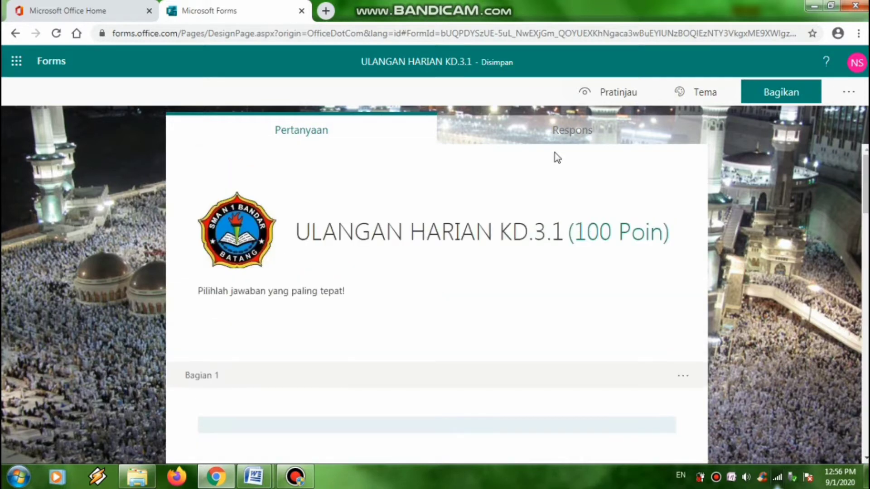
click(604, 93)
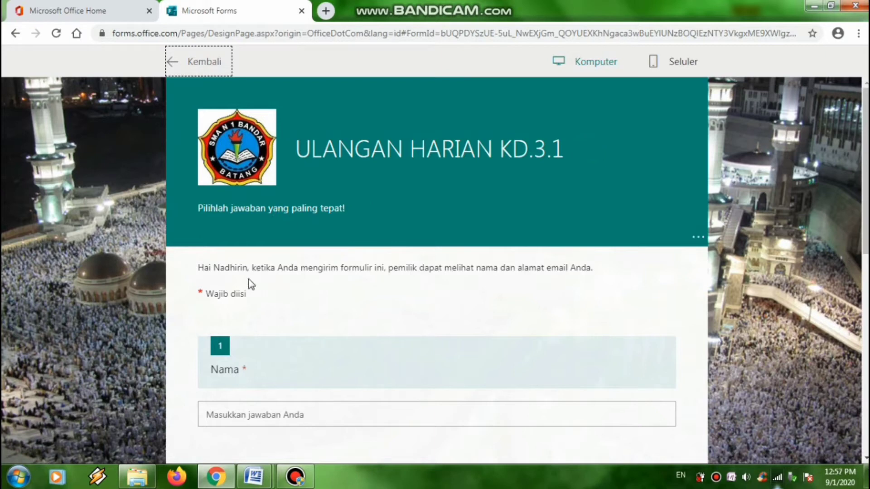
scroll(263, 275, down, 4)
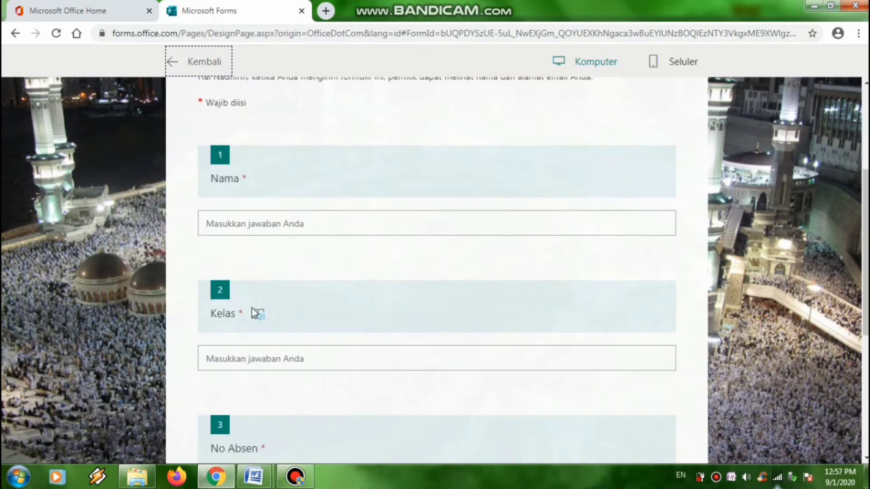
Try to advance the preview with the required identity questions unanswered, and return to the editor to look through the questions
scroll(258, 314, down, 5)
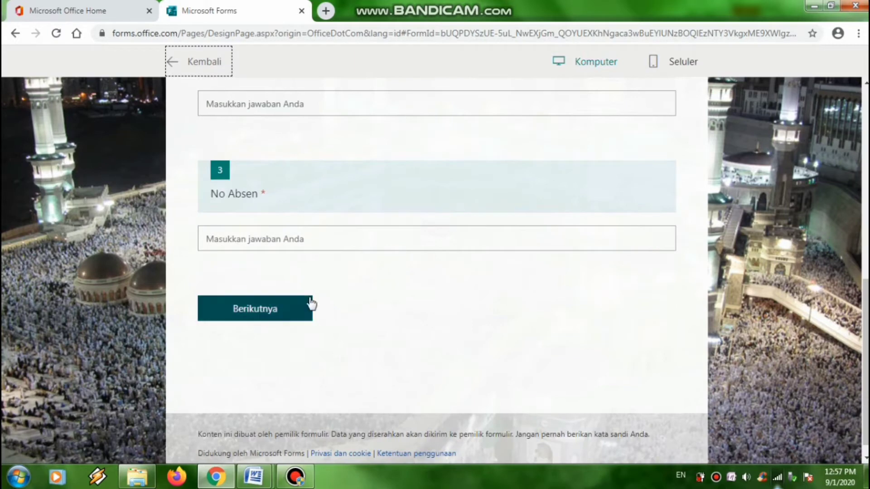
click(281, 310)
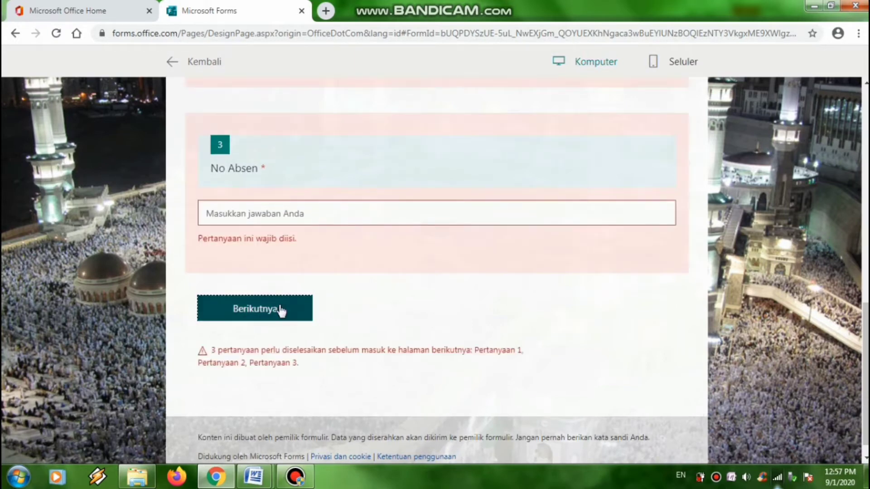
scroll(415, 240, up, 8)
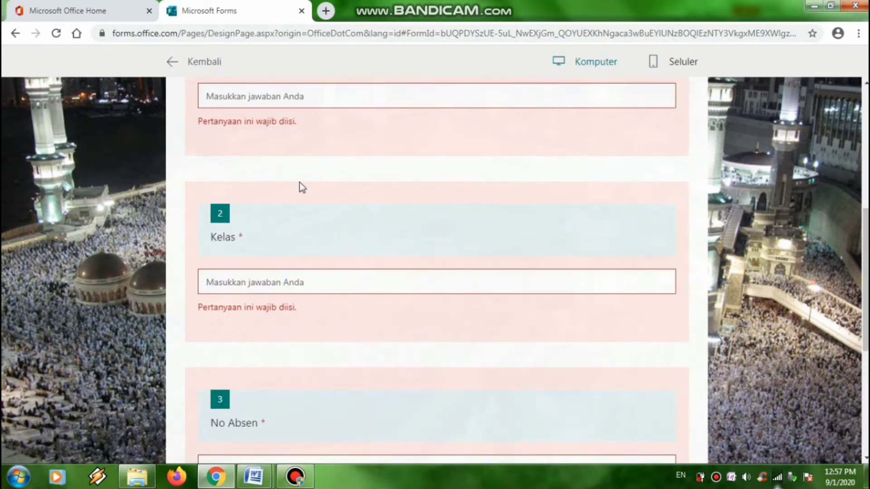
scroll(302, 188, up, 4)
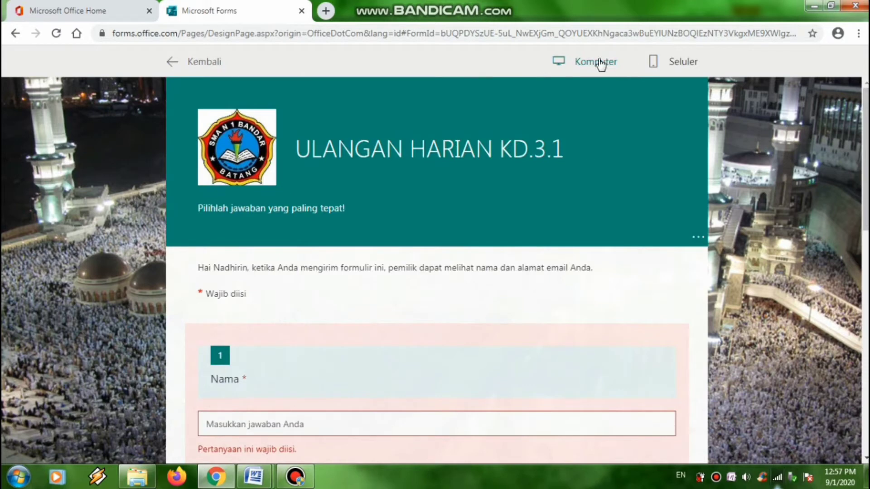
click(177, 64)
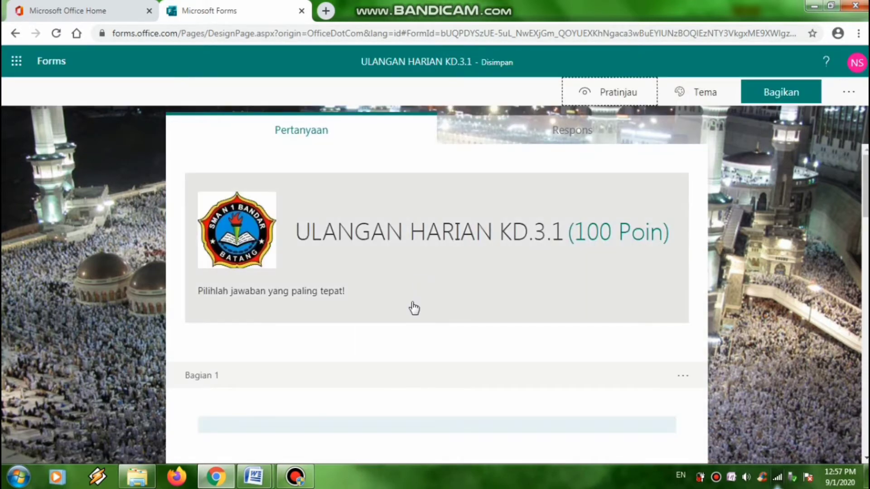
scroll(413, 308, down, 20)
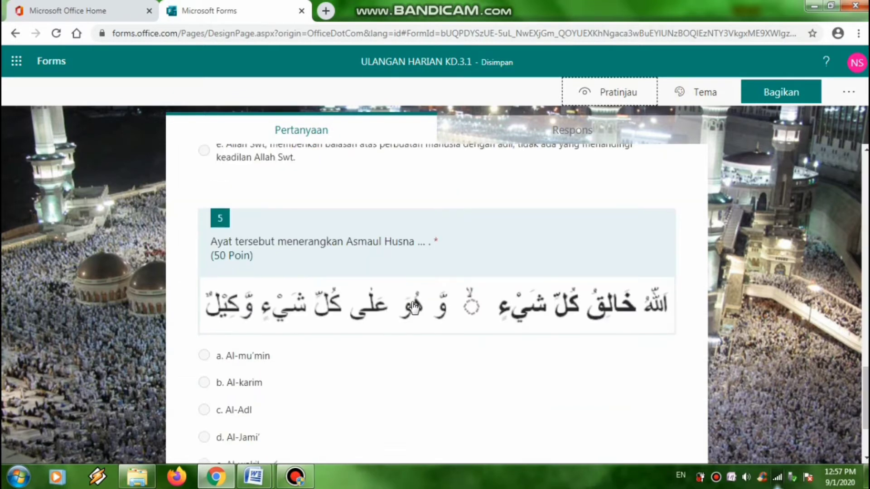
scroll(414, 308, down, 3)
scroll(413, 308, up, 20)
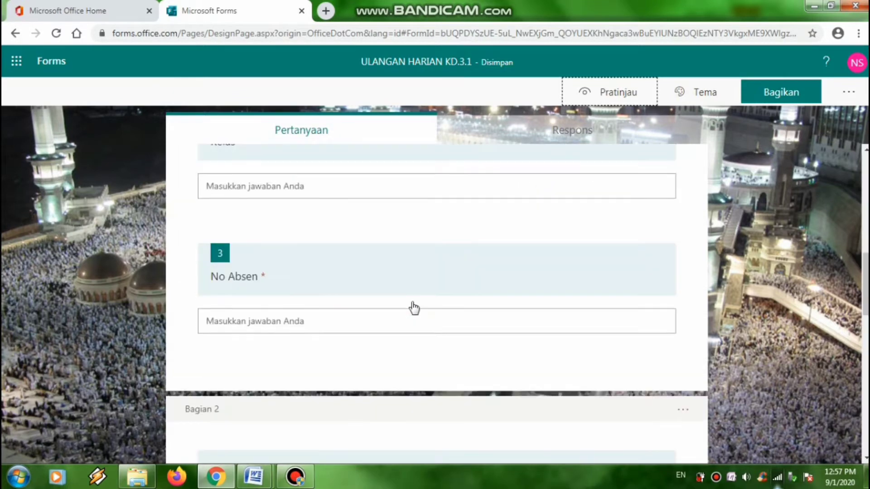
scroll(414, 308, up, 1)
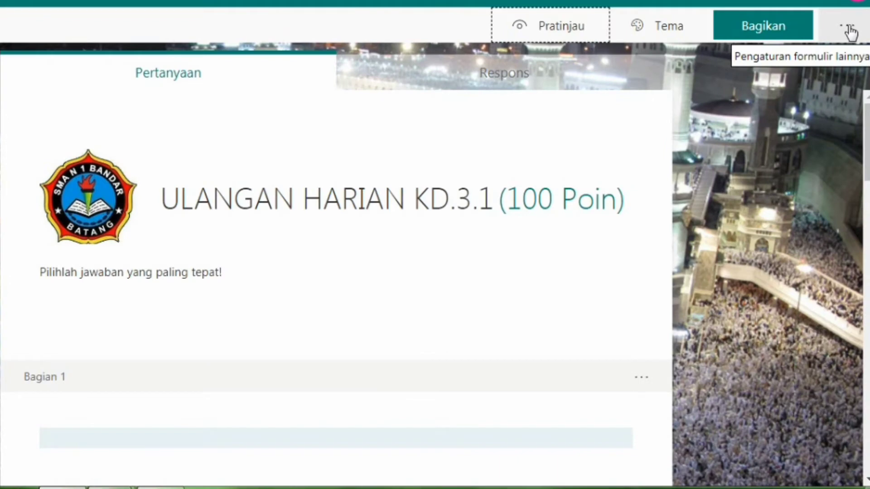
Open the form's settings to review the respondent and response options, dismissing the Windows color scheme prompt
click(850, 31)
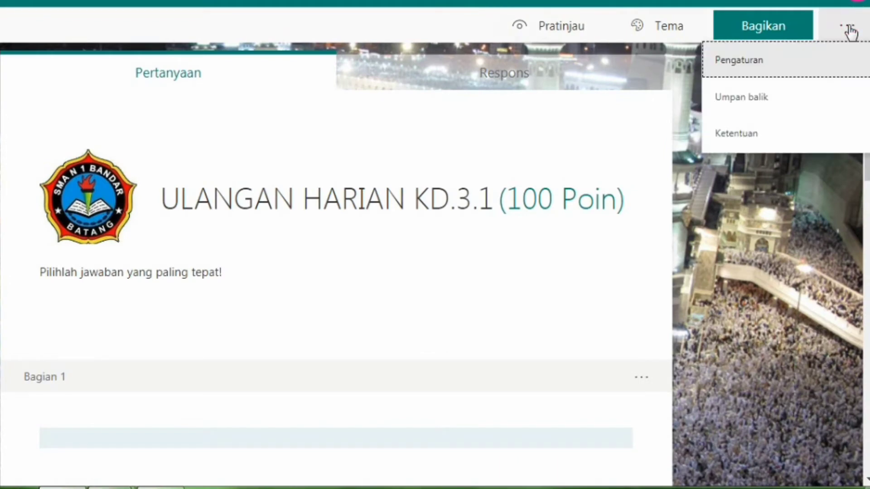
click(750, 61)
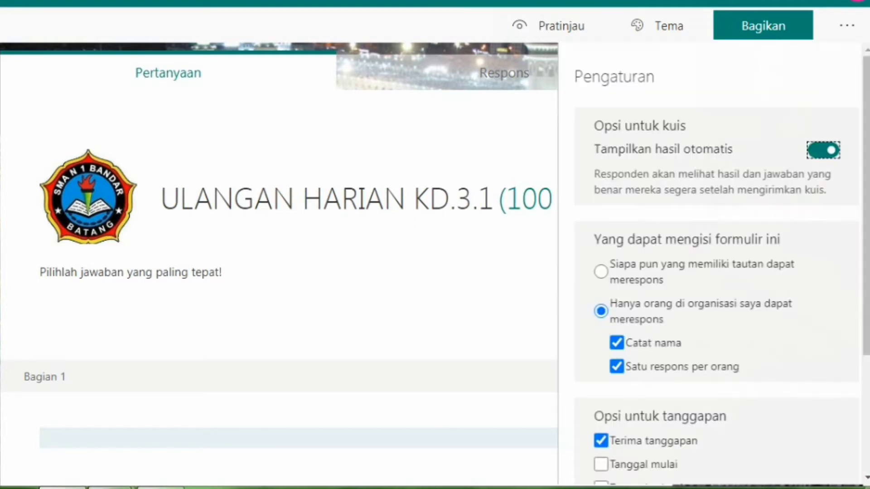
scroll(847, 181, down, 5)
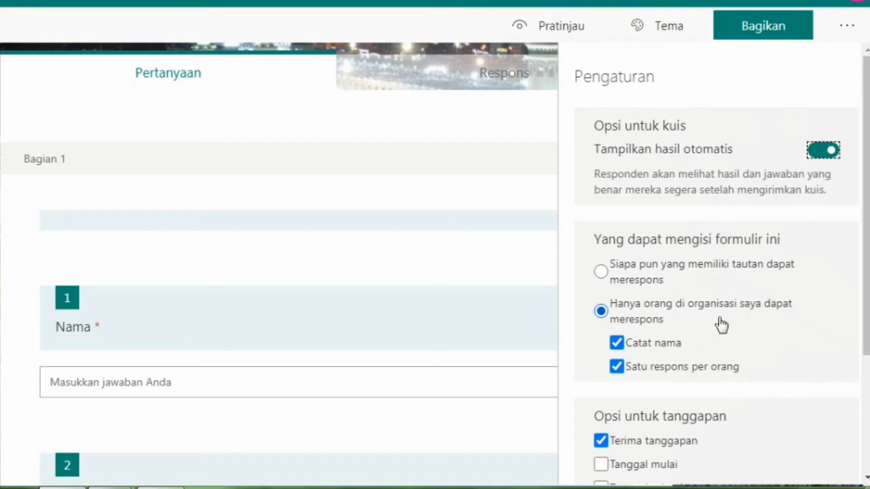
drag(868, 250, 867, 348)
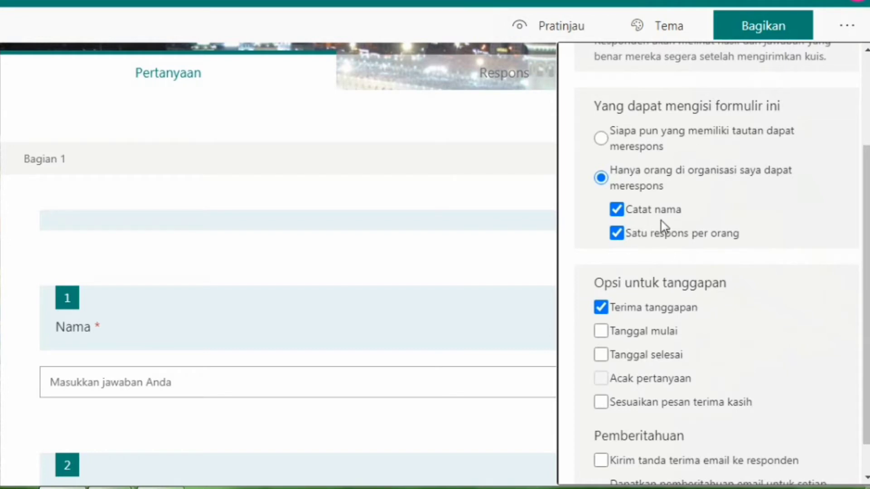
scroll(716, 365, down, 1)
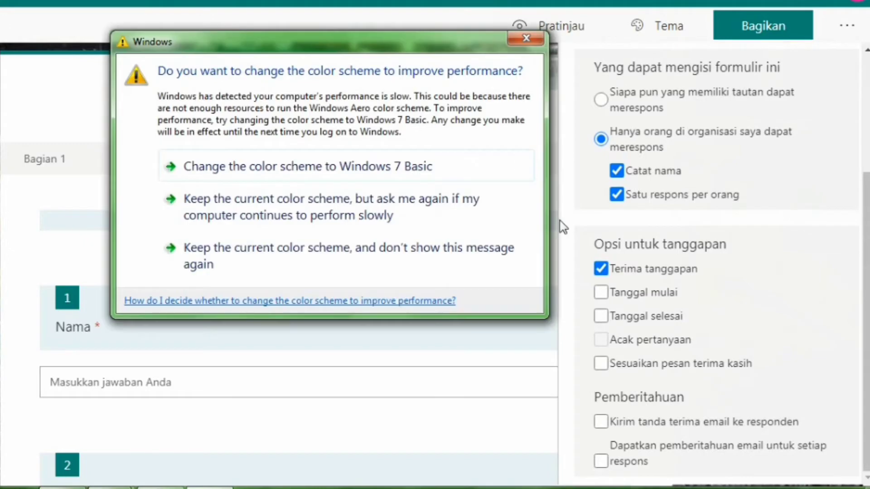
click(525, 40)
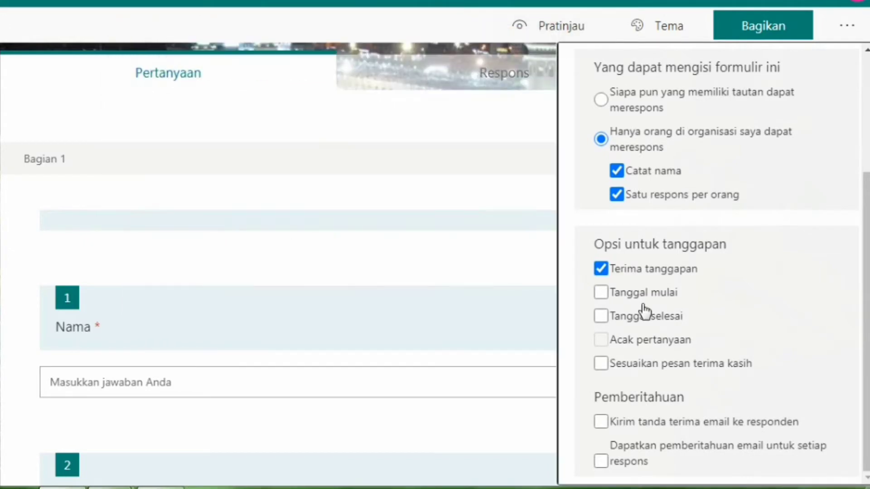
Enable the start date (Tanggal mulai) for responses and set it to 10/09/2020
click(602, 294)
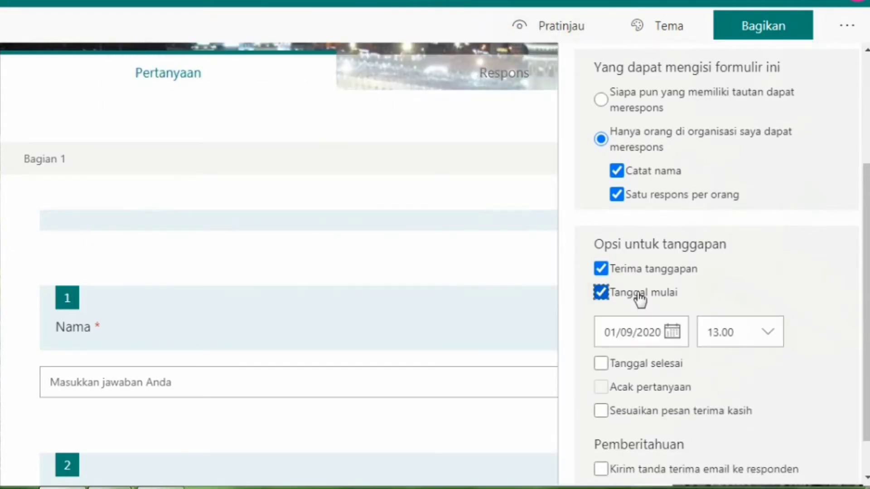
click(673, 333)
click(672, 332)
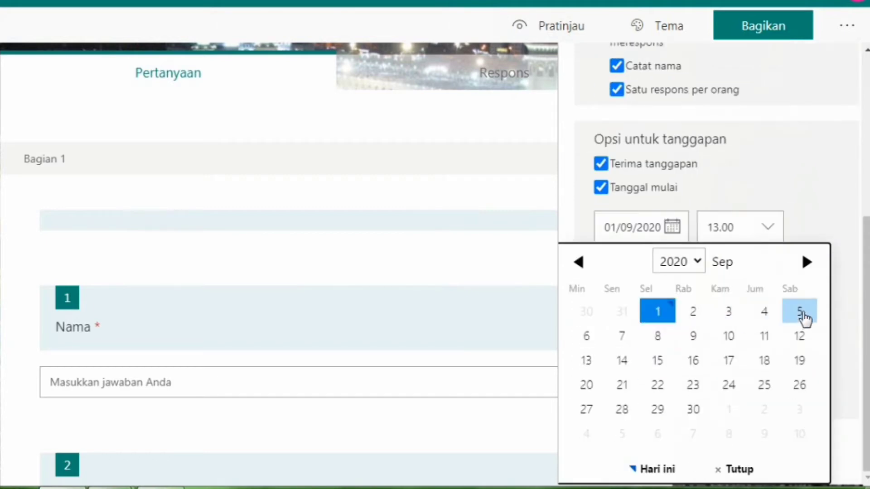
click(729, 336)
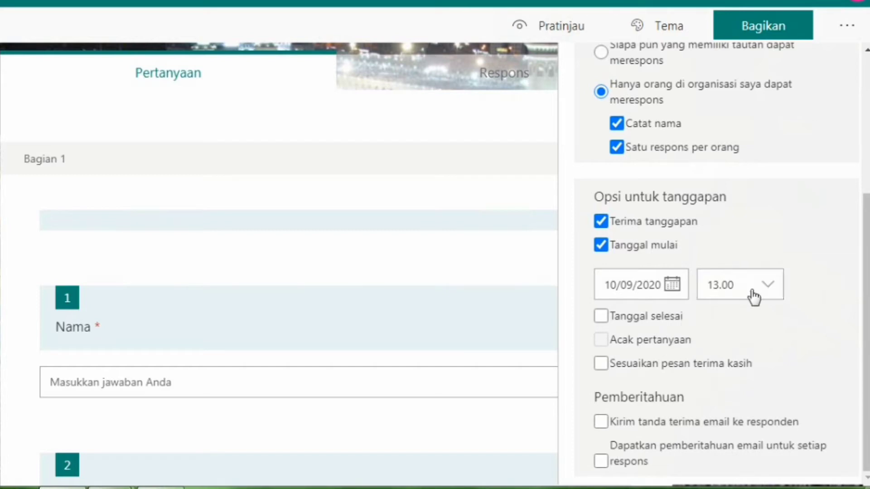
Change the response start date to 01/09/2020 and set the start time to 14.15
click(672, 285)
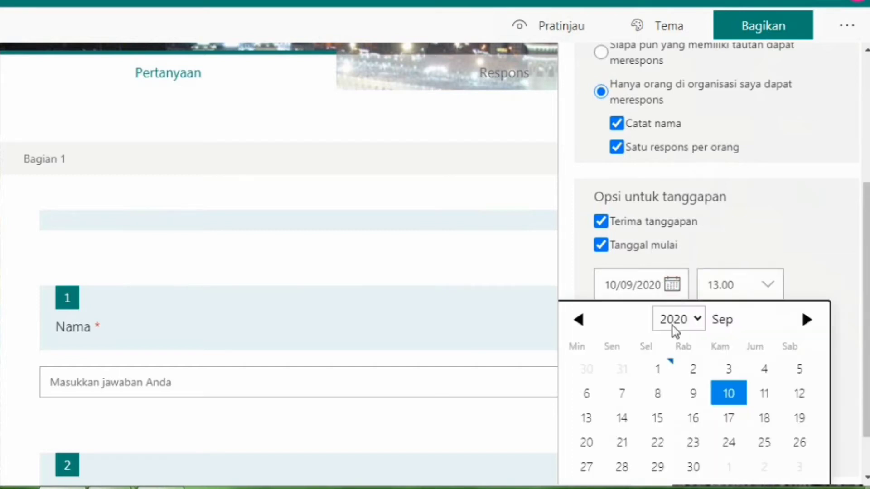
click(658, 372)
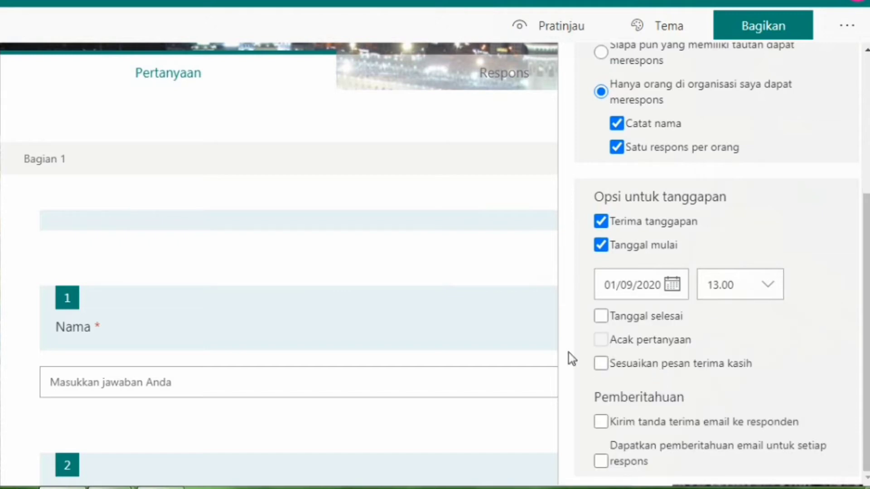
click(771, 291)
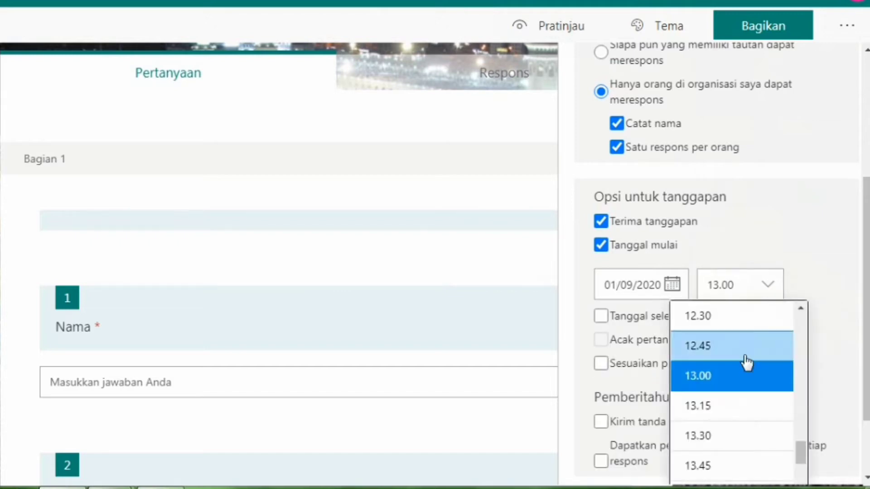
scroll(720, 414, down, 1)
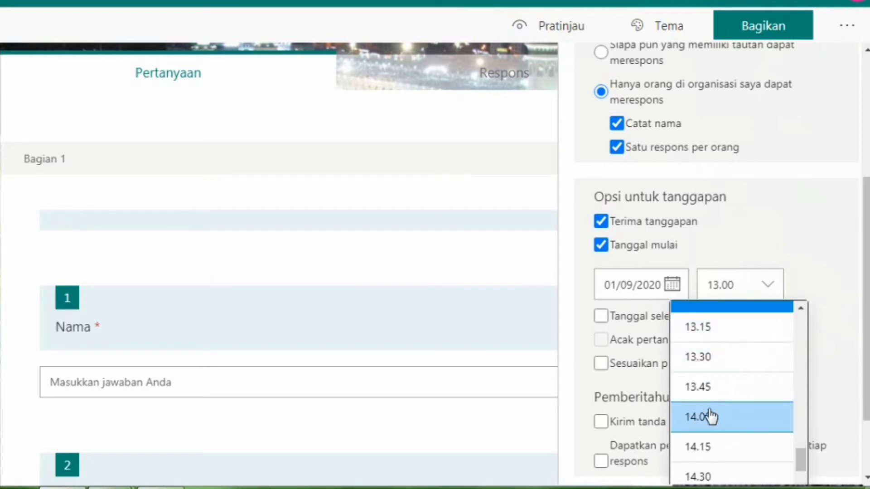
click(710, 453)
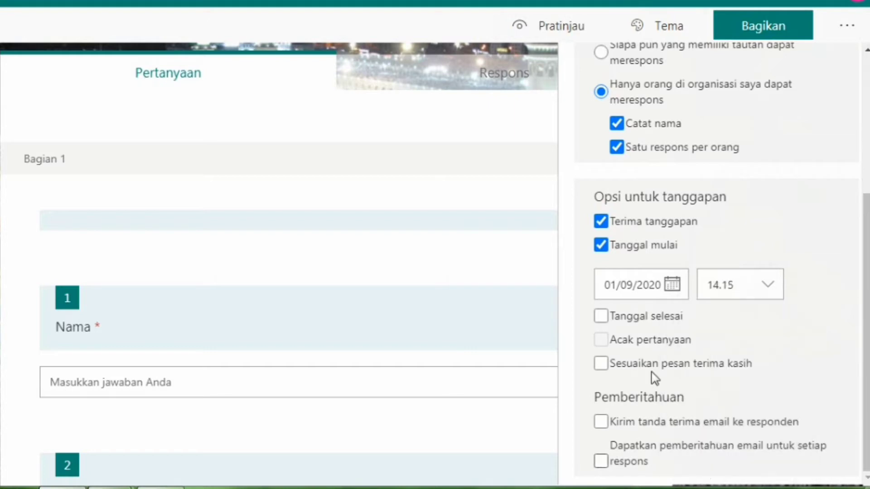
Enable the end date (Tanggal selesai) for responses and set it to 01/09/2020 at 17.00
click(604, 314)
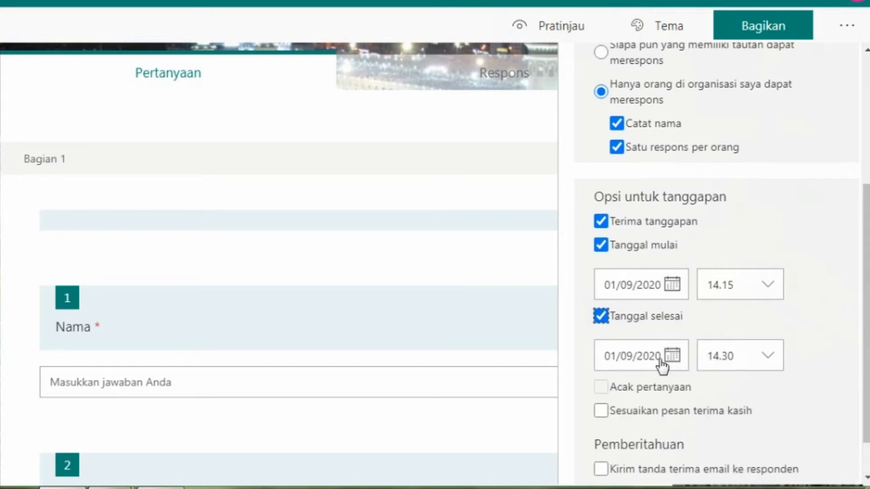
click(672, 357)
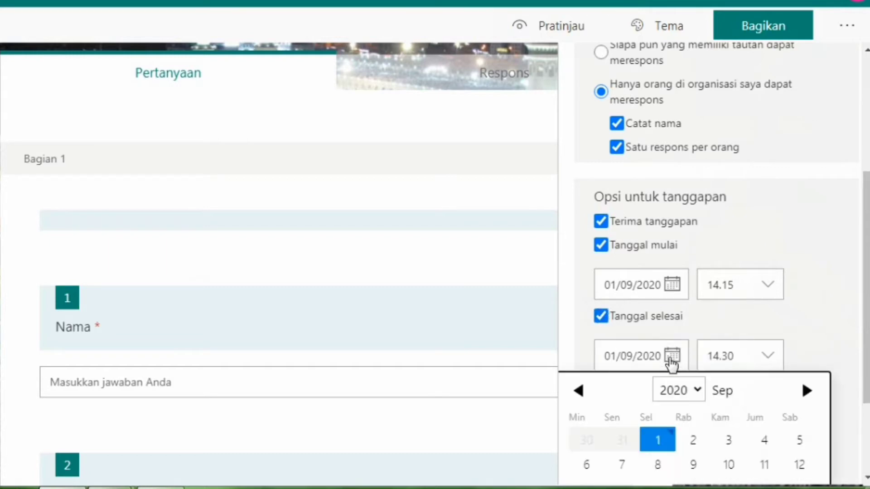
click(660, 441)
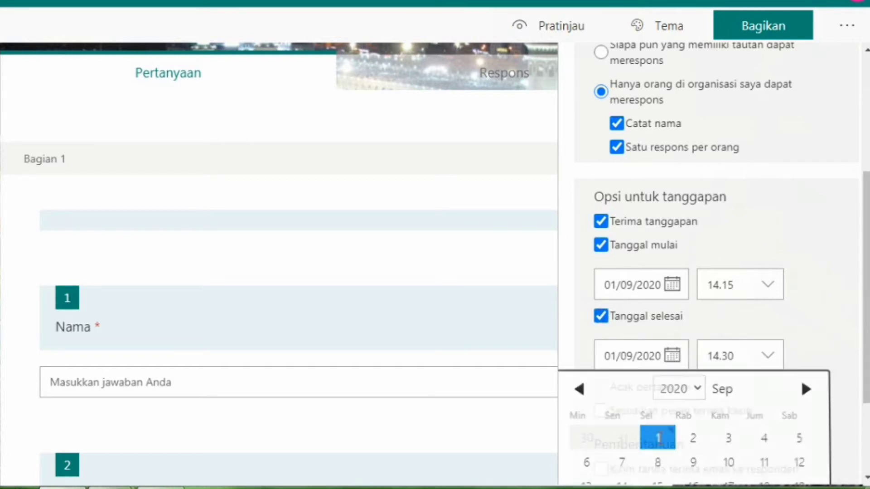
click(772, 357)
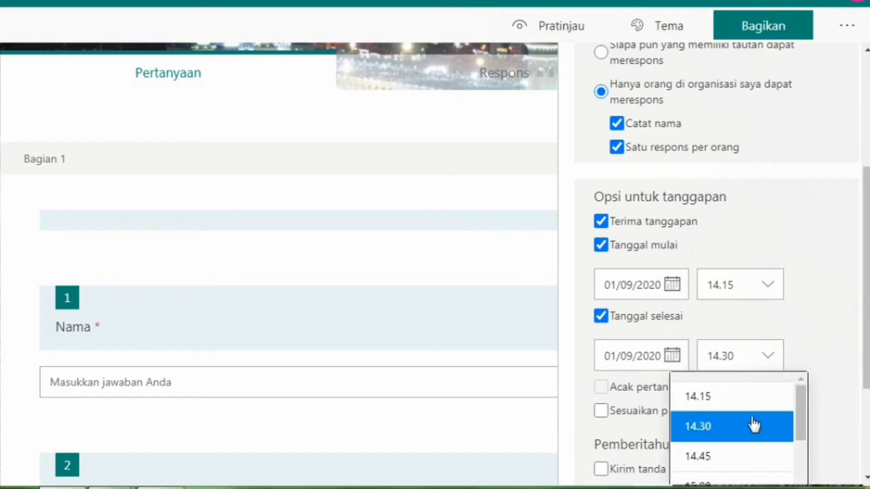
scroll(743, 435, down, 3)
scroll(726, 453, down, 2)
scroll(725, 453, down, 2)
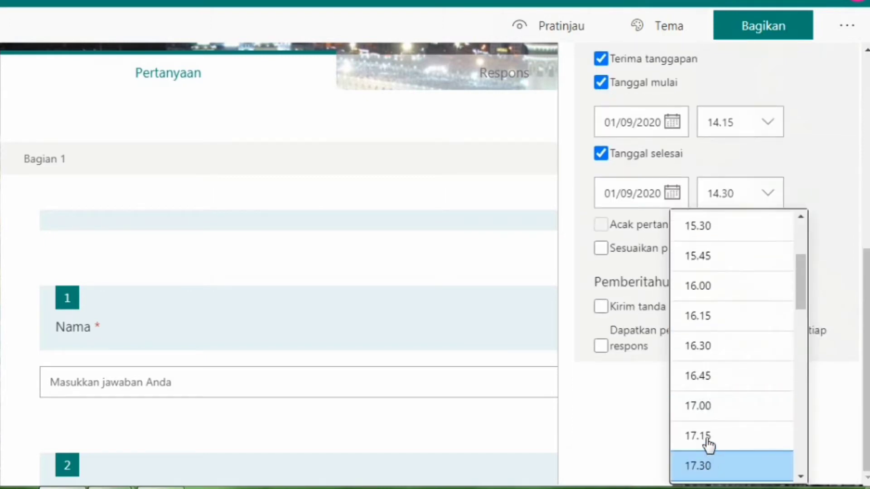
click(709, 406)
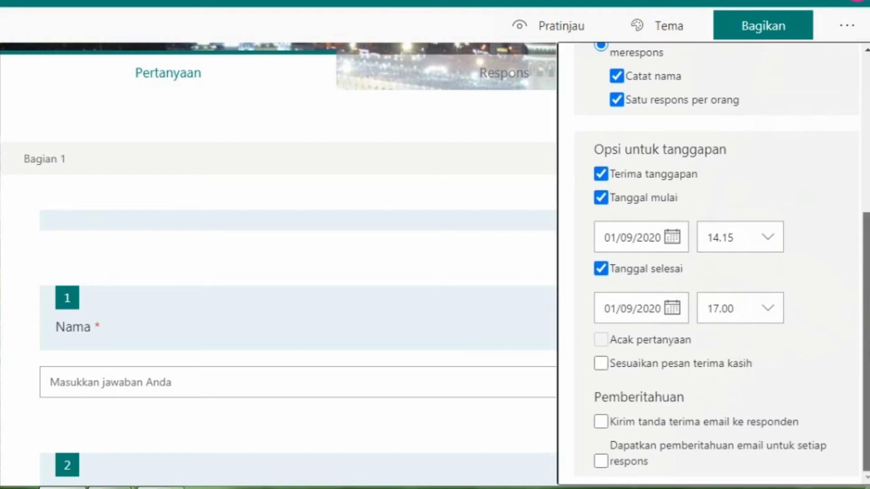
scroll(859, 165, up, 5)
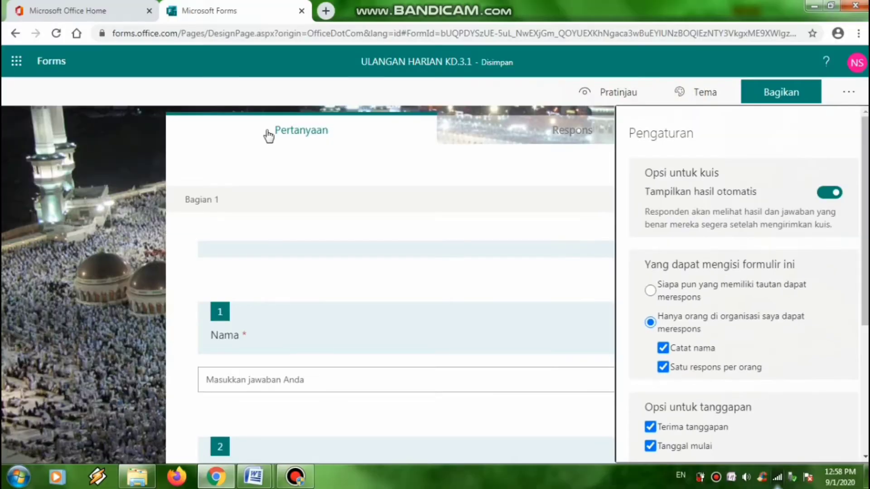
Open the quiz's sharing options and copy the response link for people in the organisation
click(788, 98)
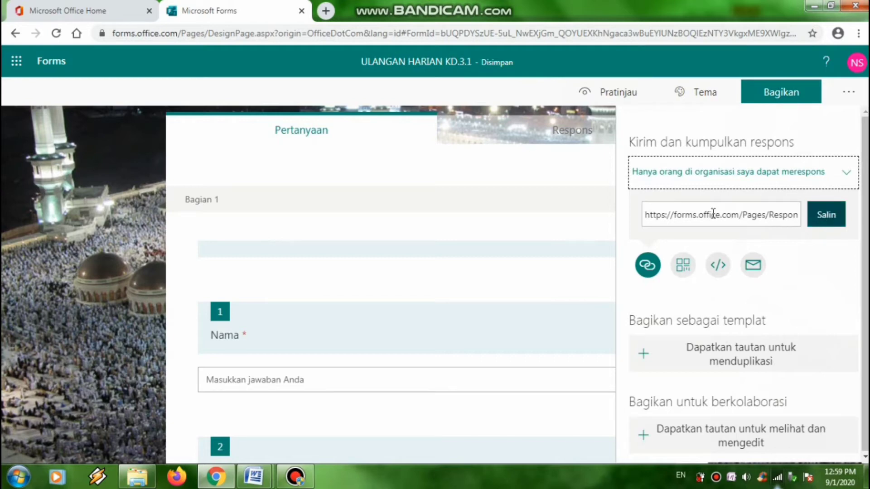
click(648, 265)
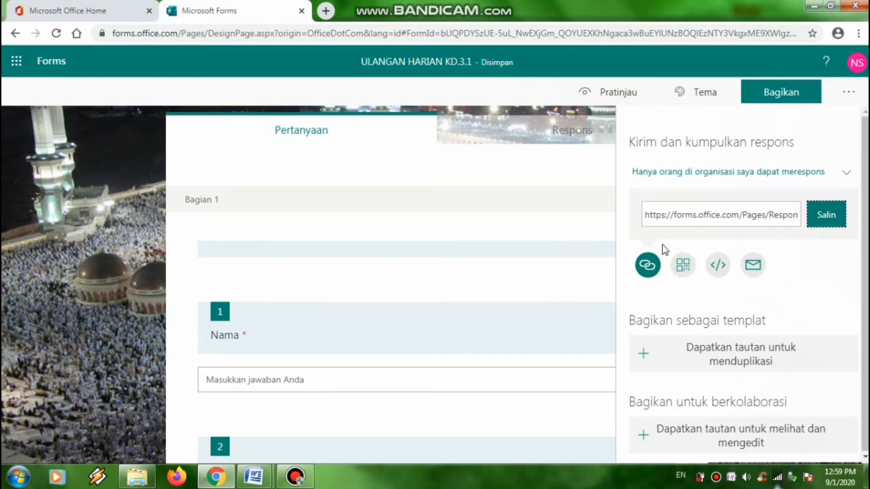
click(822, 221)
Open the gg.gg URL shortener in a new browser tab
key(ctrl+n)
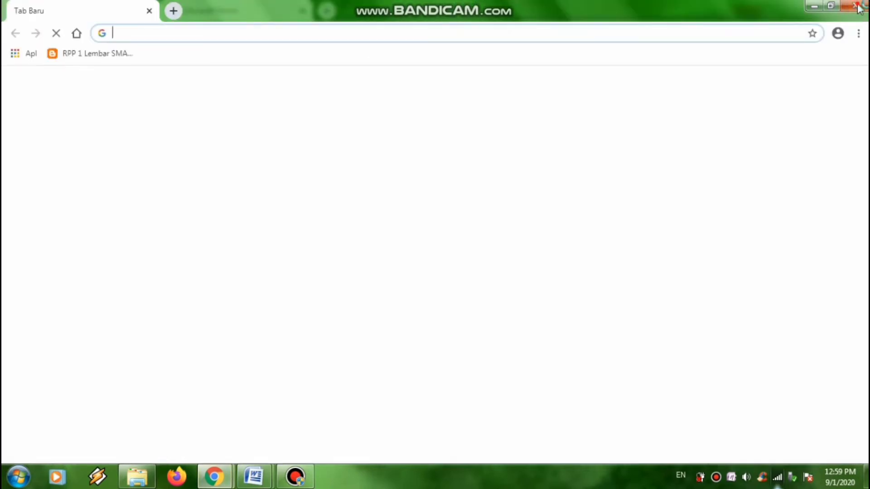
key(ctrl+w)
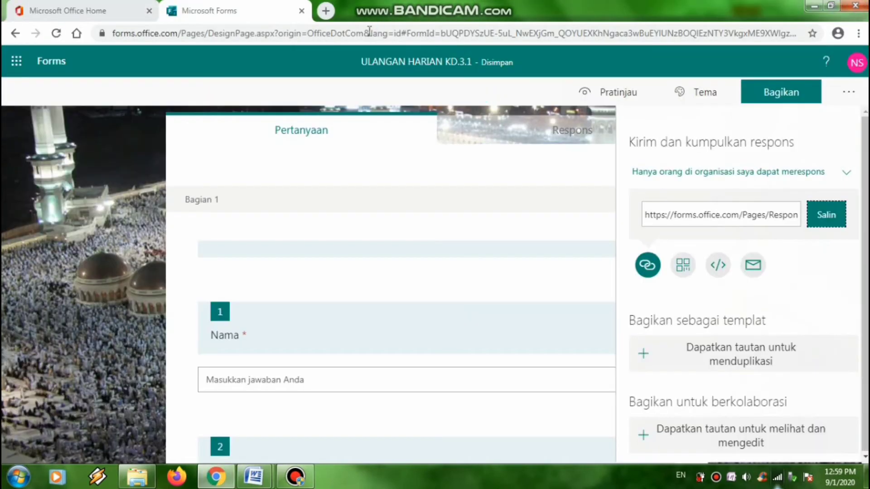
key(ctrl+t)
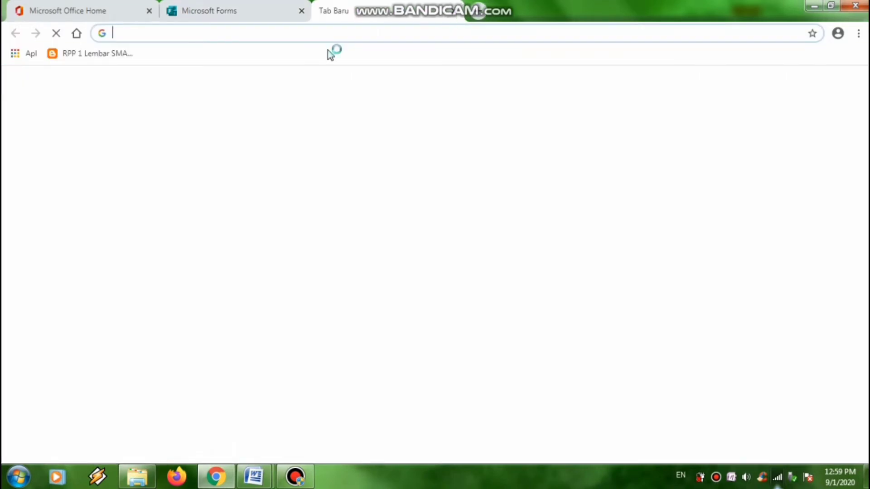
text(GG)
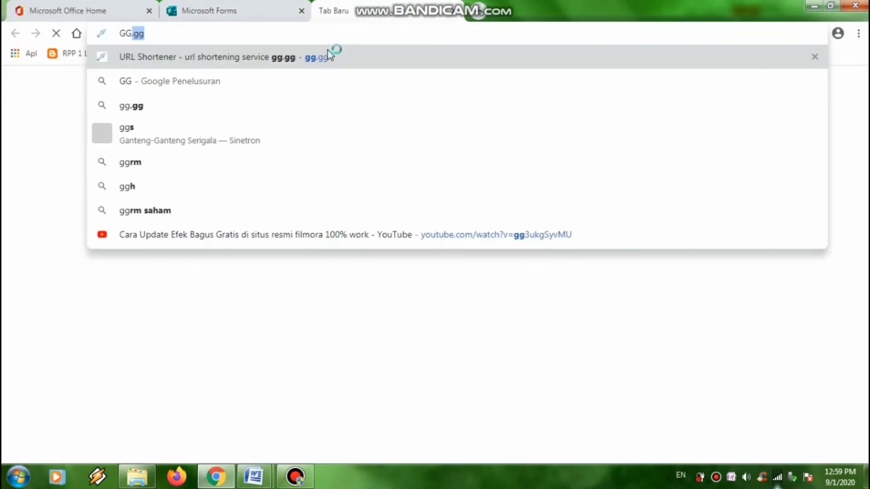
key(BackSpace)
key(BackSpace)
key(BackSpace)
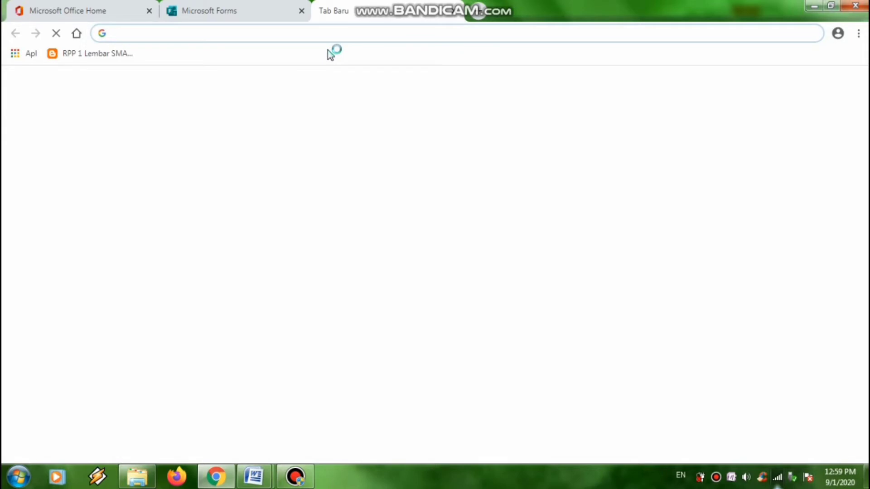
text(gg)
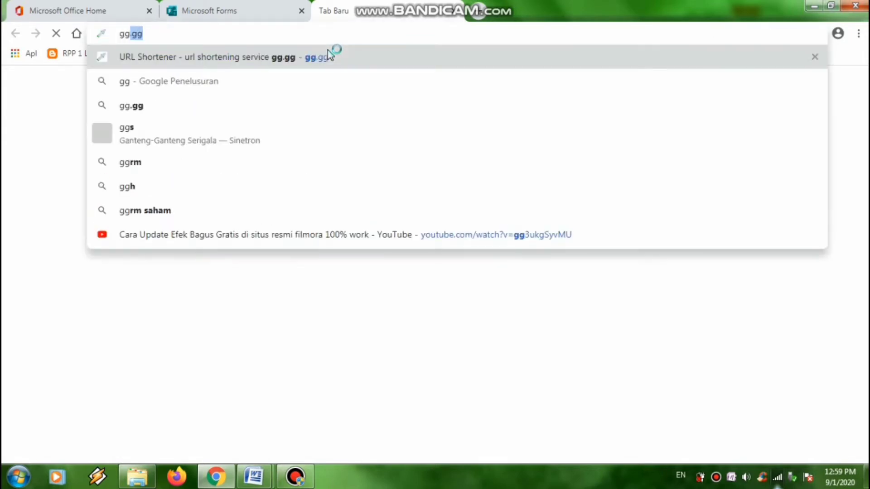
text(.gg)
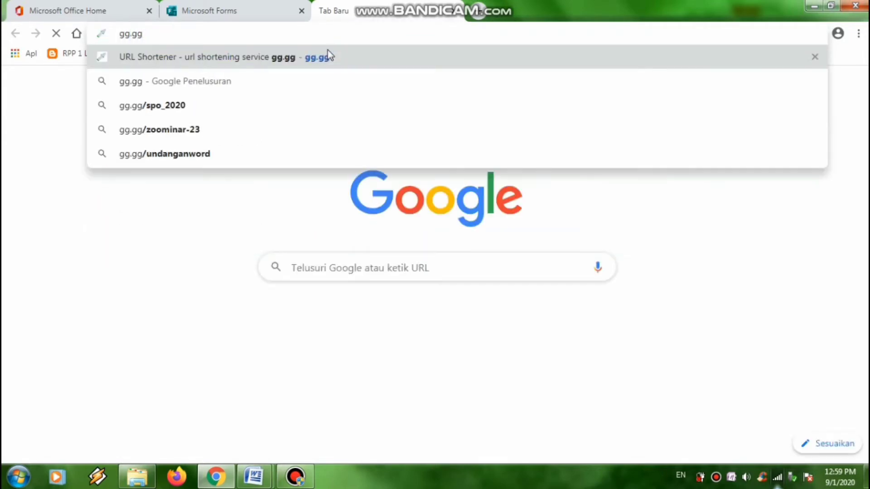
key(Return)
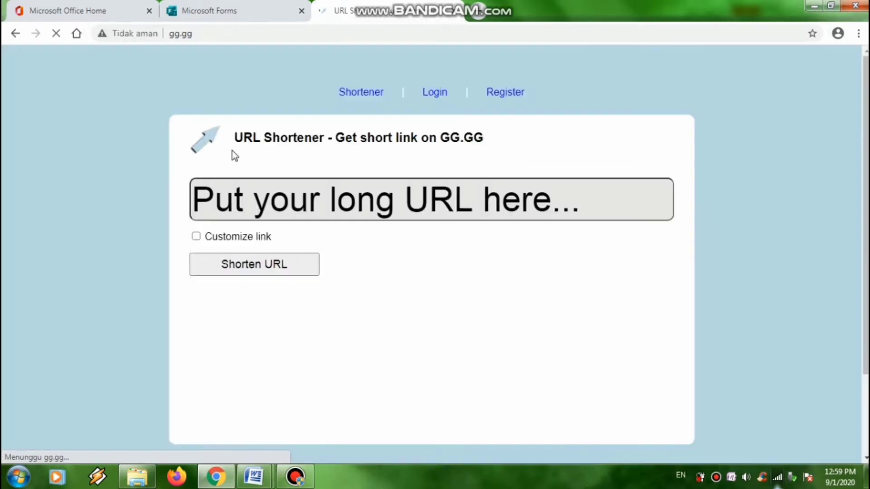
Paste the copied quiz response link into the shortener as the long URL
click(243, 199)
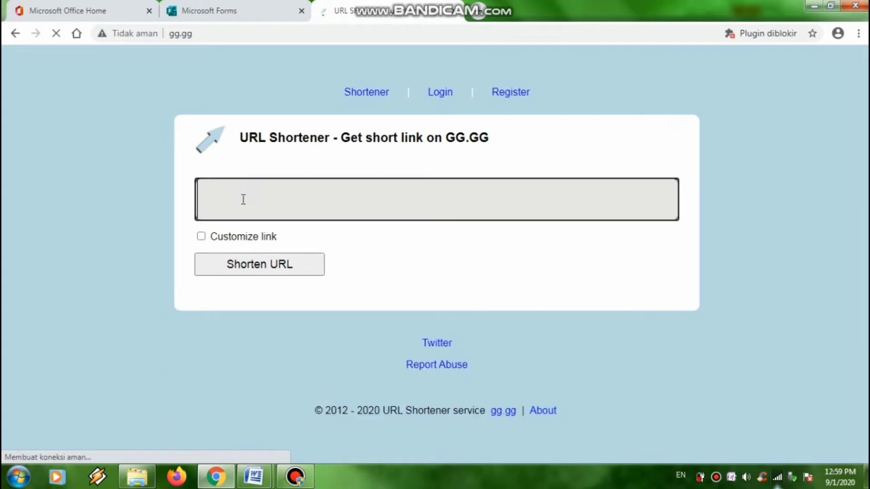
click(243, 200)
key(ctrl+v)
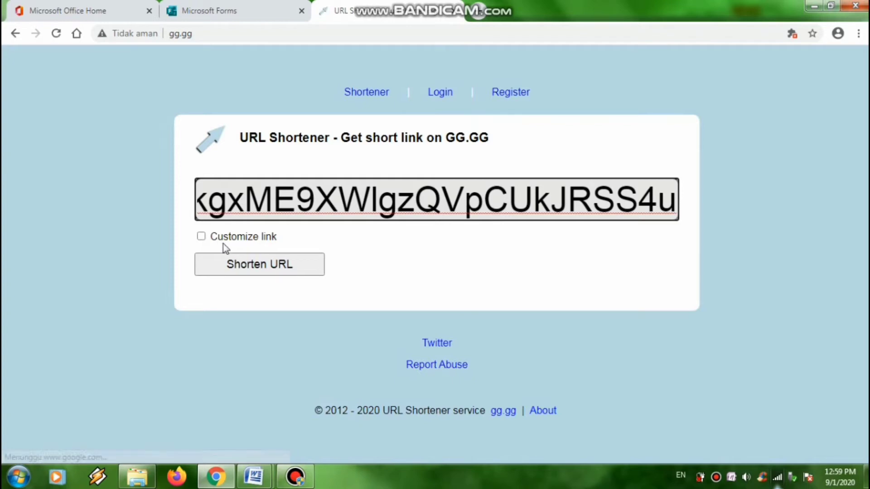
Customize the short link's ending as UH.3.1PAISmandar and shorten the URL
click(201, 237)
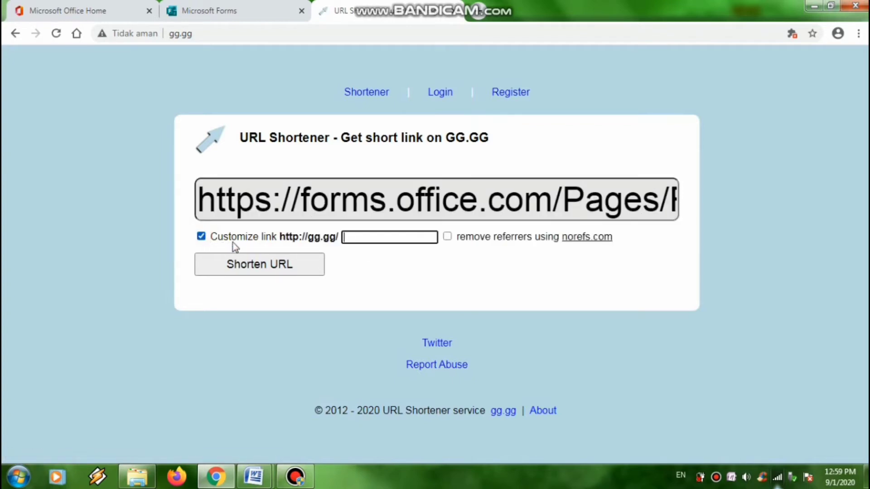
click(344, 237)
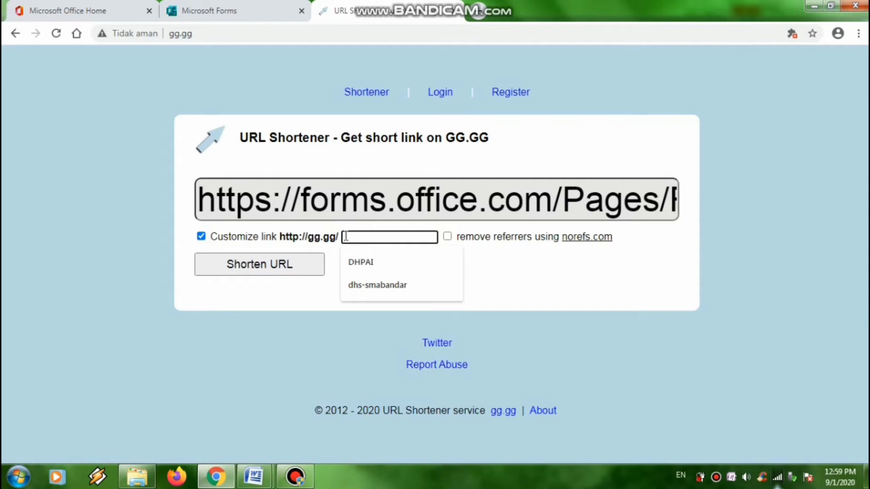
text(U)
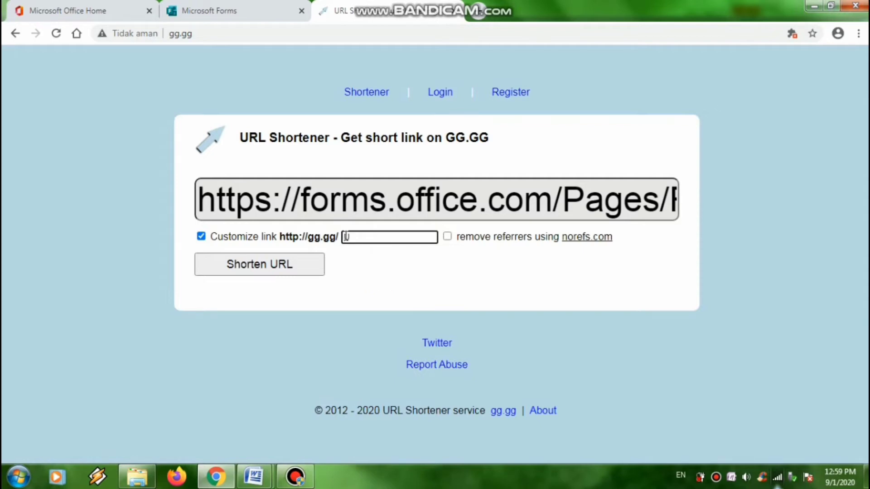
text(H.3.1S)
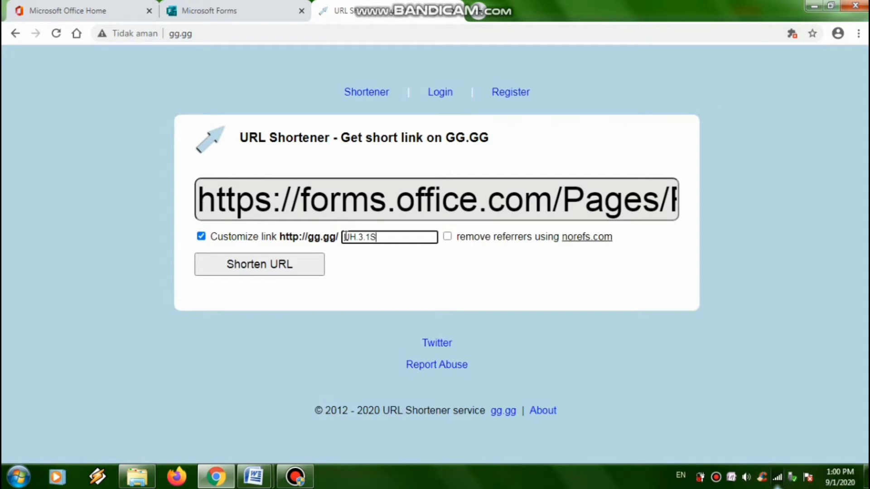
text(mandar)
click(378, 235)
text(PAI)
click(377, 241)
key(BackSpace)
click(385, 238)
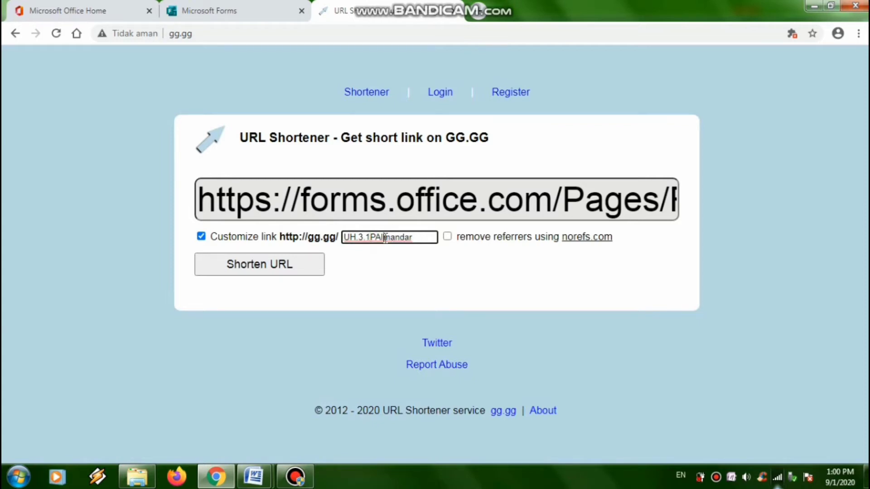
text(S)
click(267, 266)
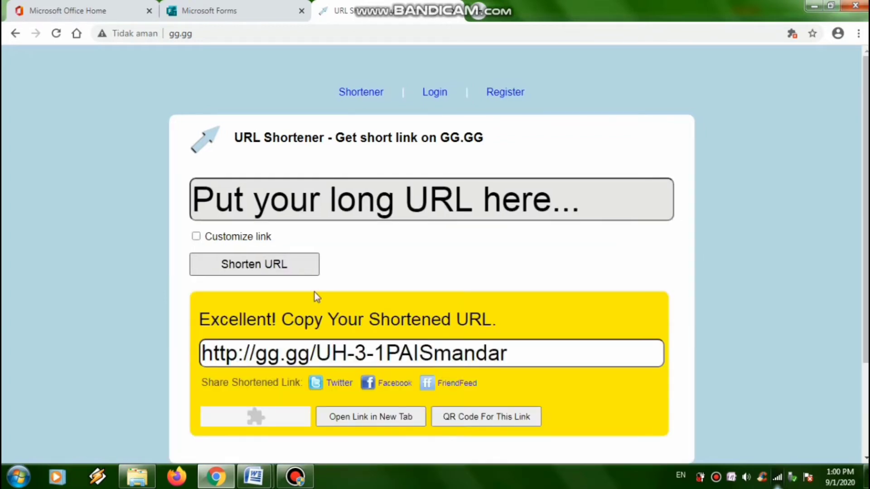
Copy the whole shortened URL from the result box
click(516, 352)
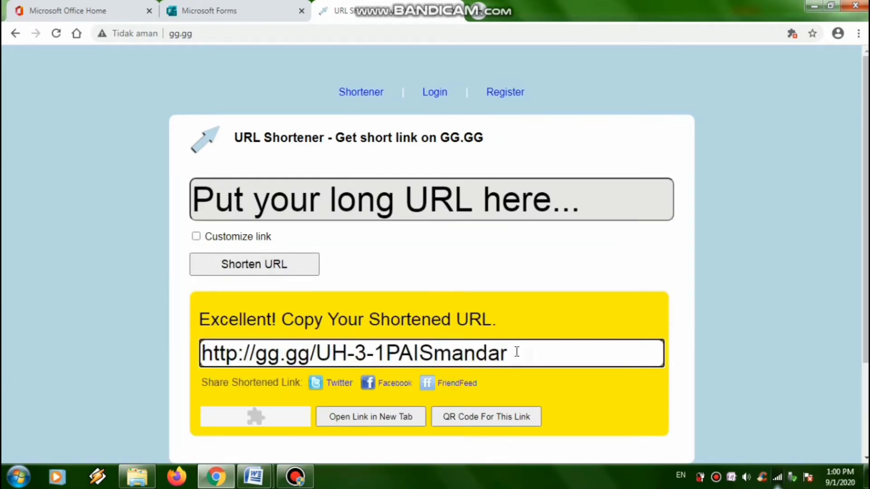
drag(516, 352, 170, 352)
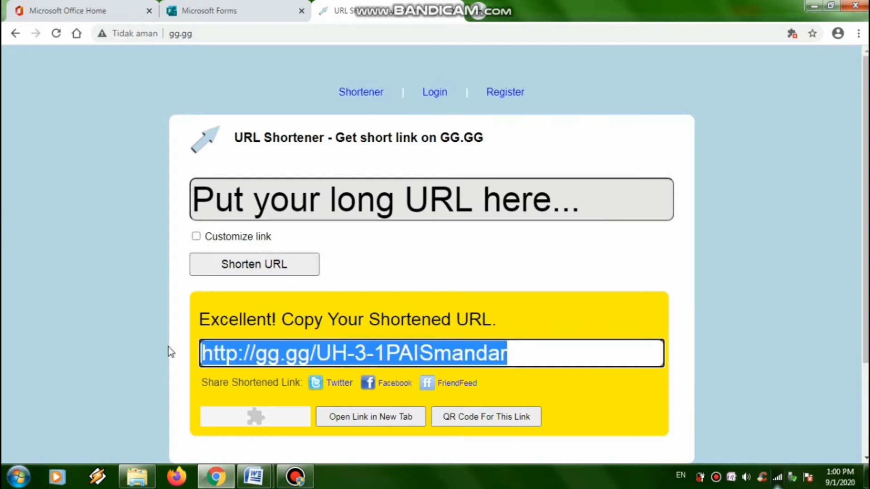
right_click(262, 349)
click(273, 358)
Test the shortened link in a new browser tab and expand the technical details (Detail teknis) on the page it opens
click(489, 14)
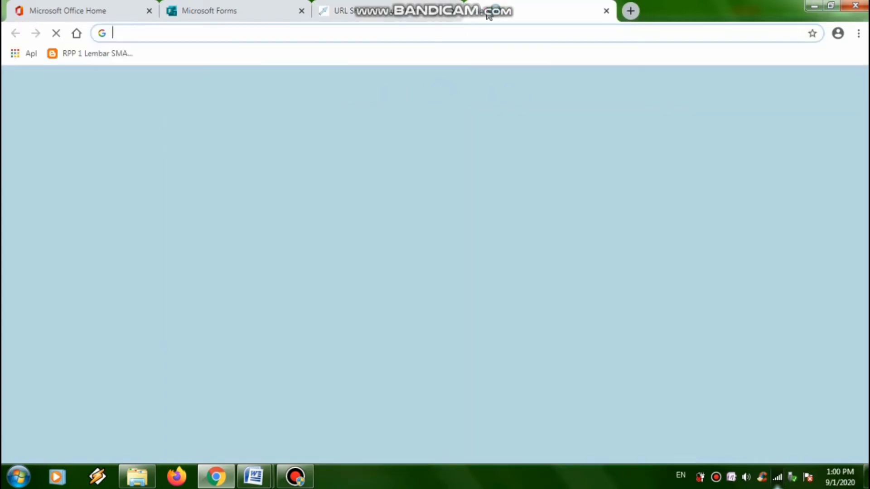
click(414, 37)
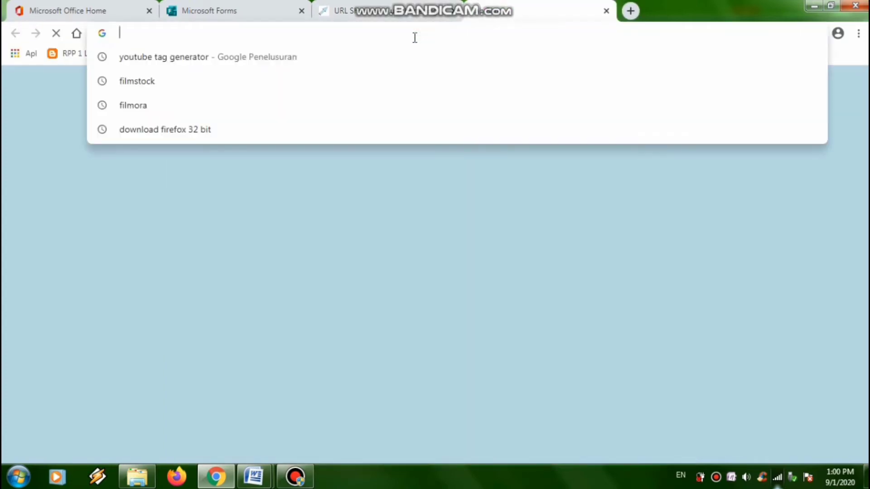
key(ctrl+v)
key(Return)
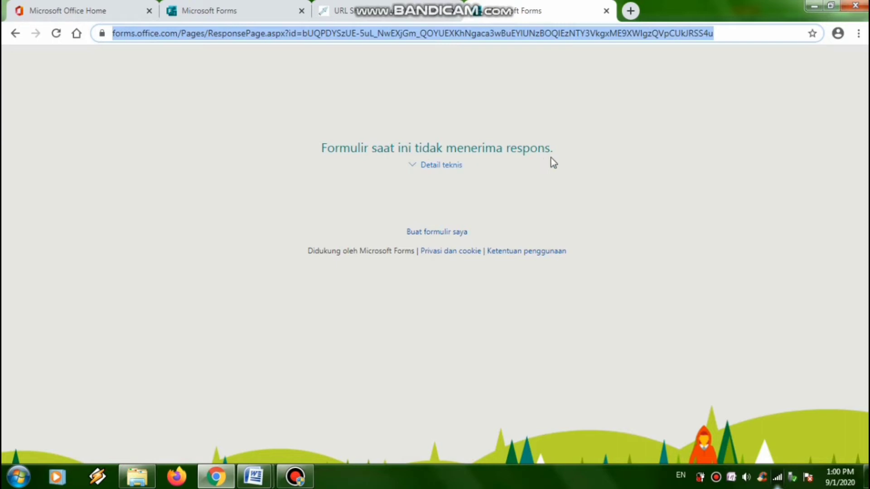
click(412, 165)
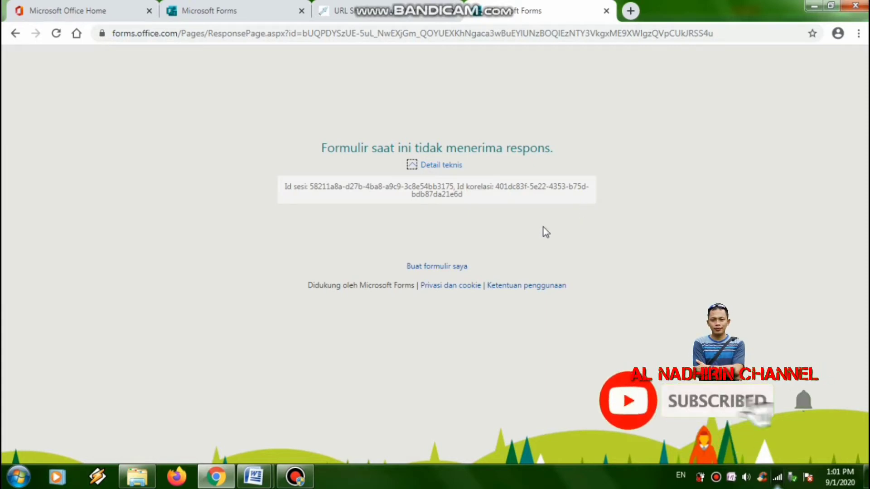
Return to the quiz in Microsoft Forms and open its settings (Pengaturan) to review the response options
click(257, 15)
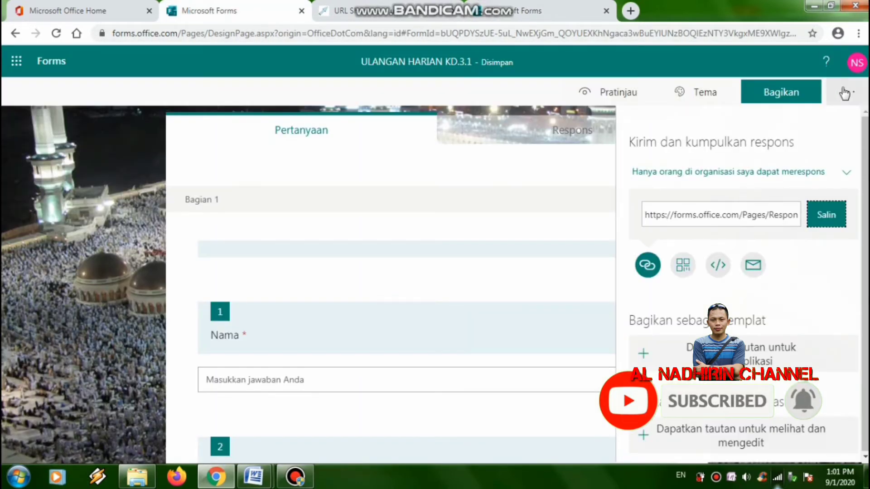
click(845, 96)
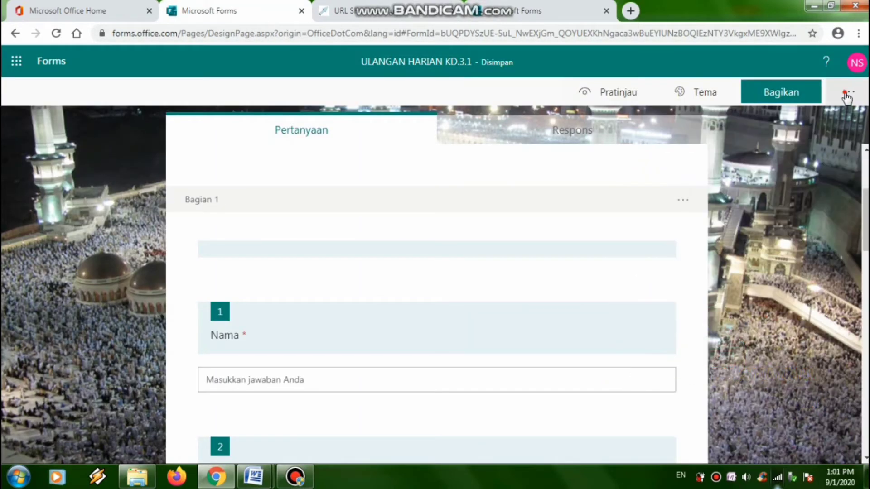
click(846, 96)
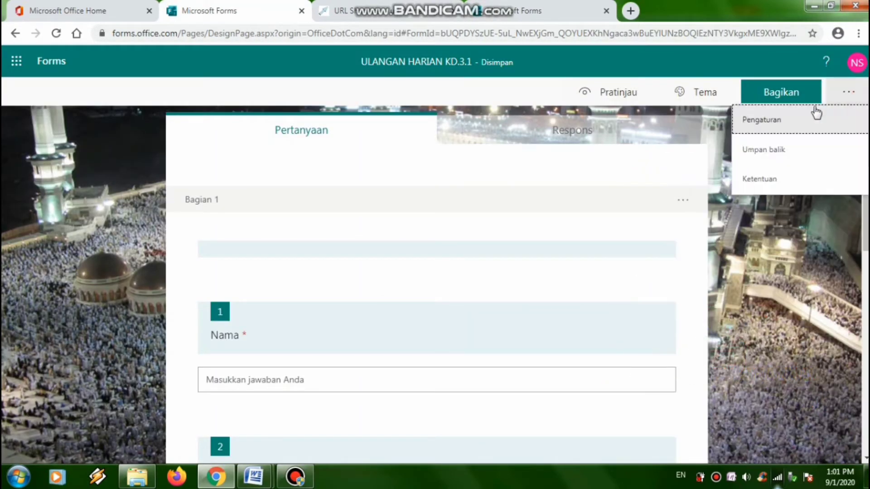
click(791, 117)
scroll(715, 321, down, 3)
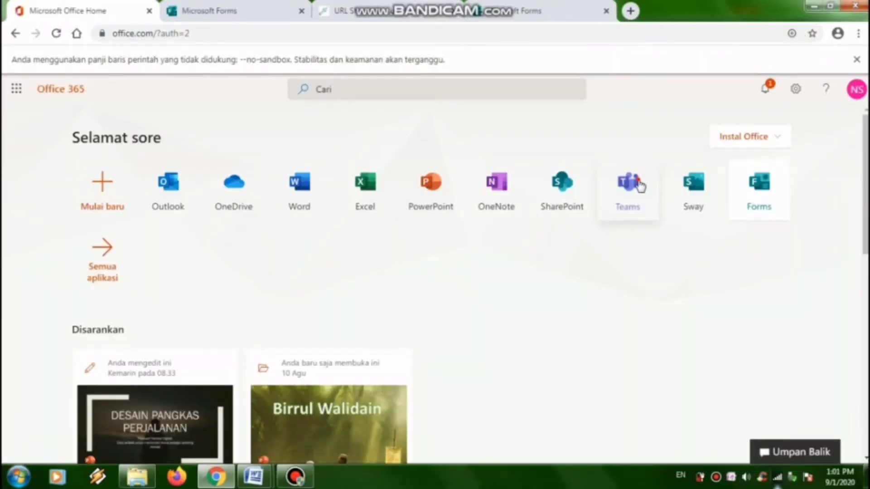
Switch to Microsoft Teams and create a quiz assignment for class 2021-PAI-X IPA 5 from the PENILAIAN TENGAH SEMESTER GASAL quiz
click(626, 182)
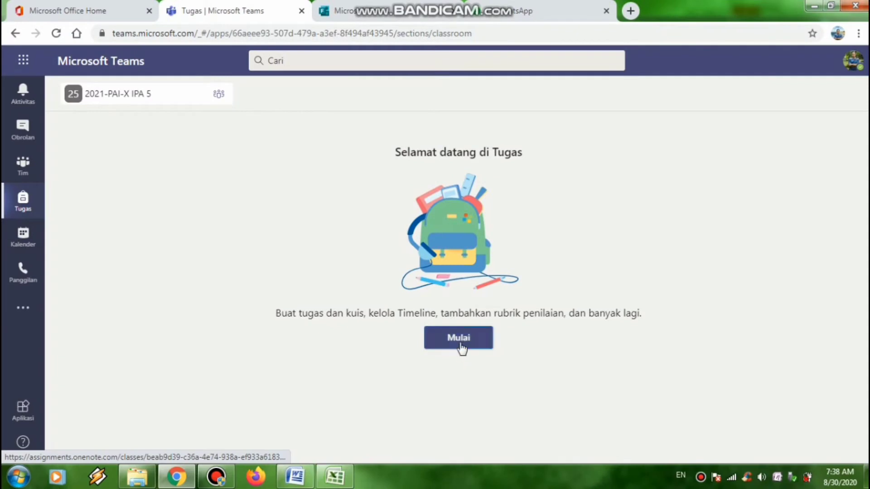
click(461, 347)
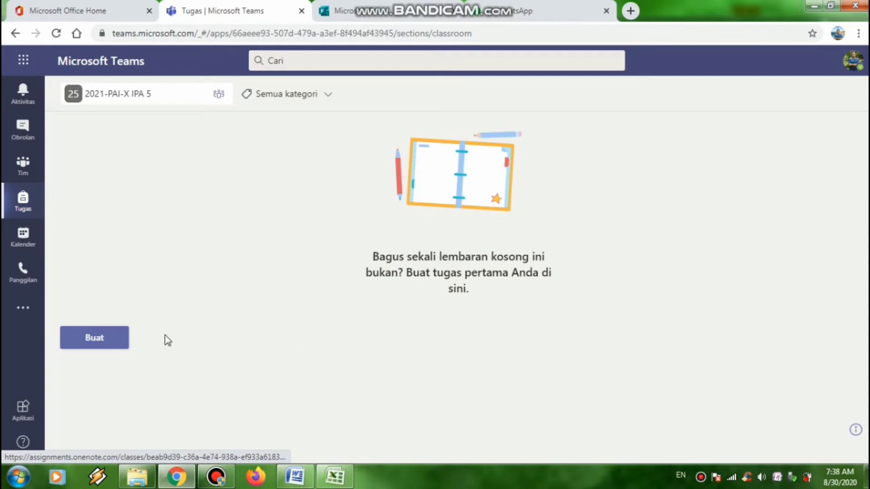
click(112, 345)
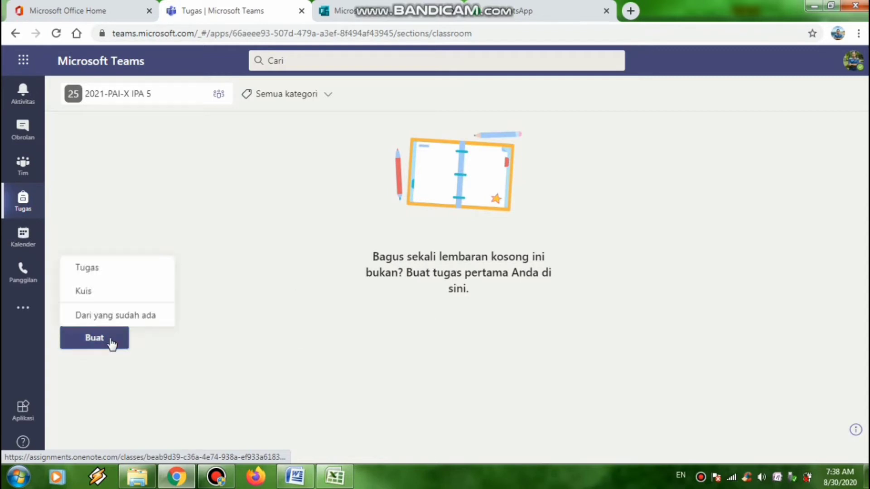
click(97, 298)
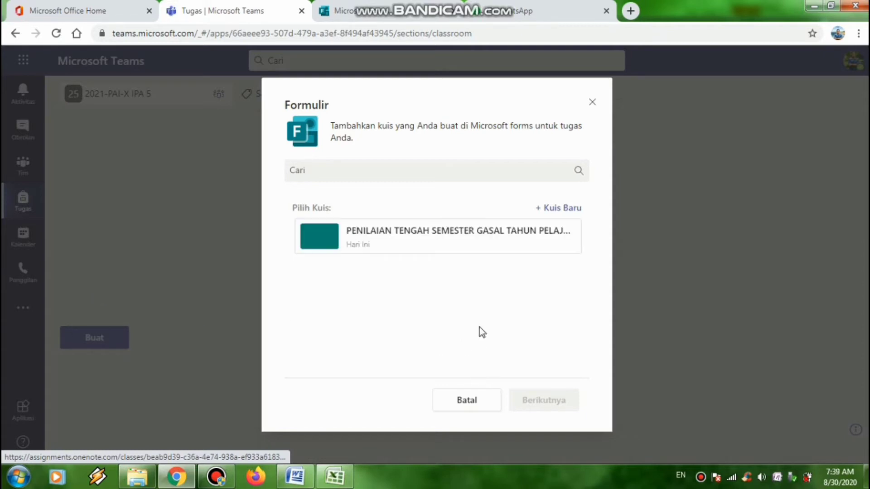
click(462, 238)
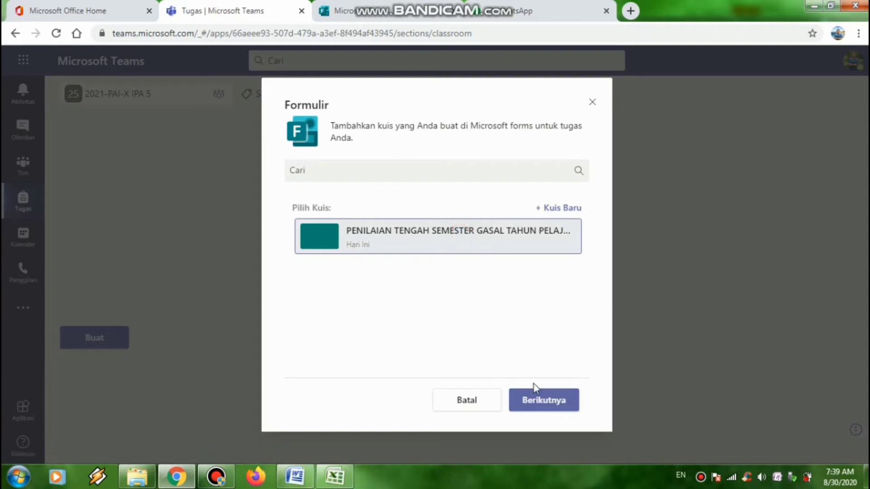
click(534, 401)
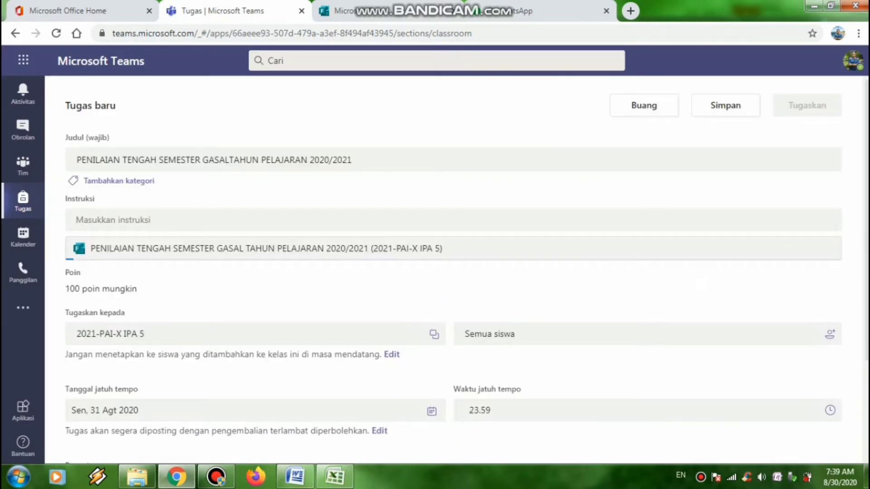
Open the assignment's timeline settings and enable both scheduling for future assignment (Jadwalkan untuk ditugaskan di masa mendatang) and the closing date (Tanggal penutupan)
scroll(866, 290, down, 1)
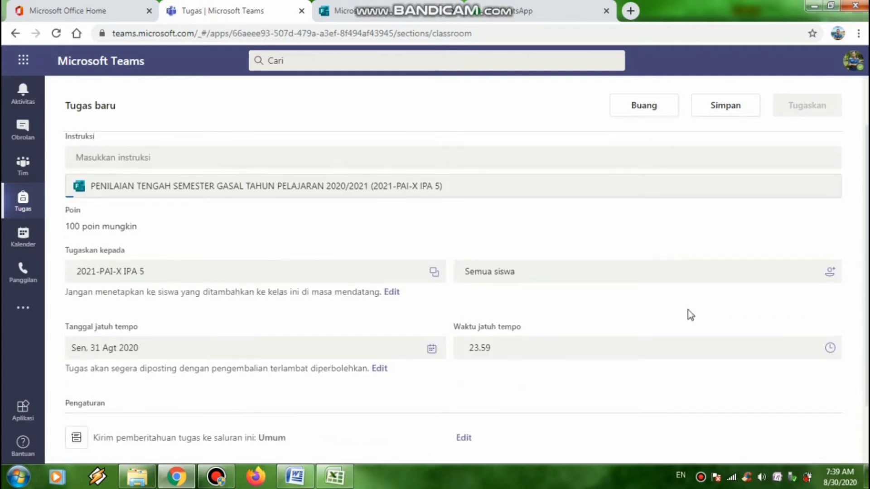
click(431, 352)
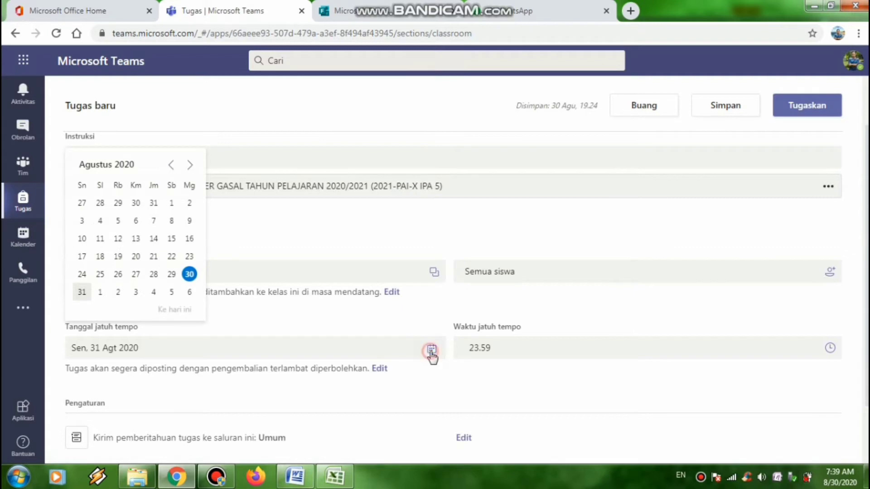
click(380, 371)
click(380, 371)
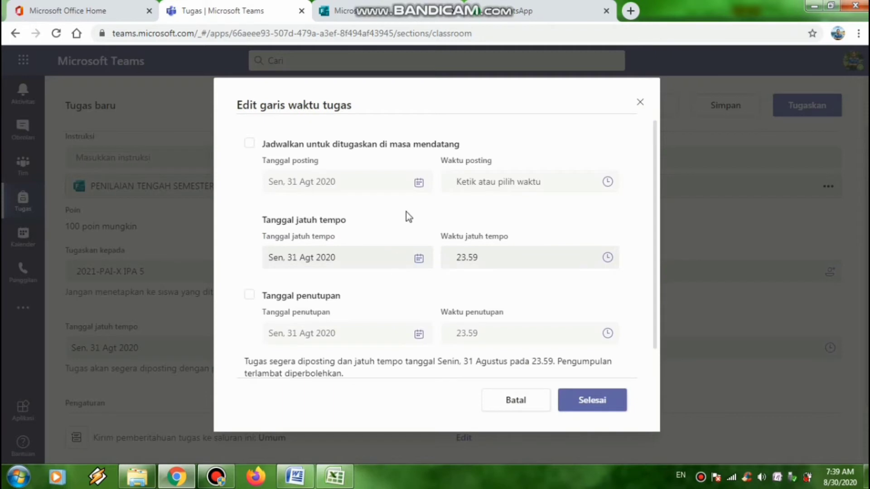
click(250, 144)
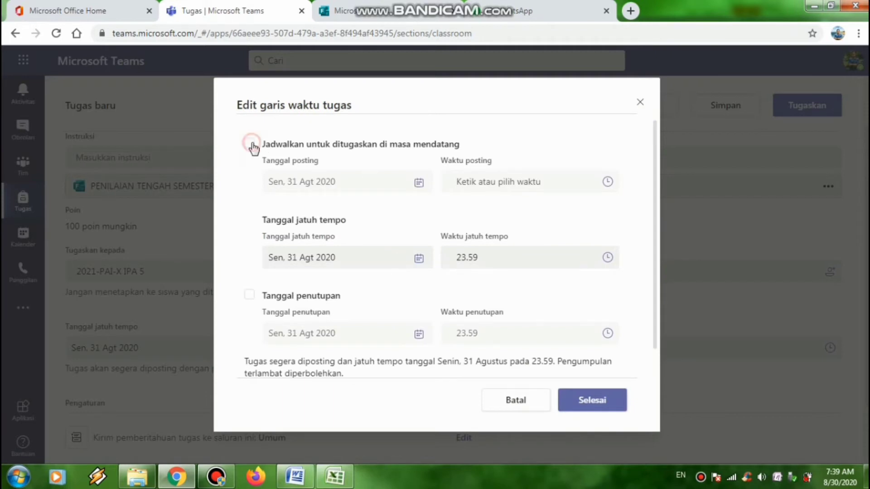
click(251, 296)
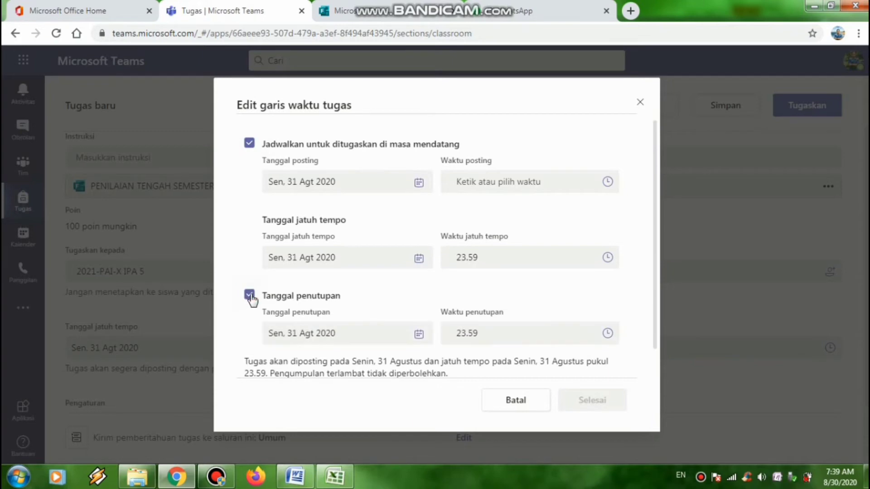
Schedule the assignment's posting for 1 Sep 2020 at 07.15
click(418, 184)
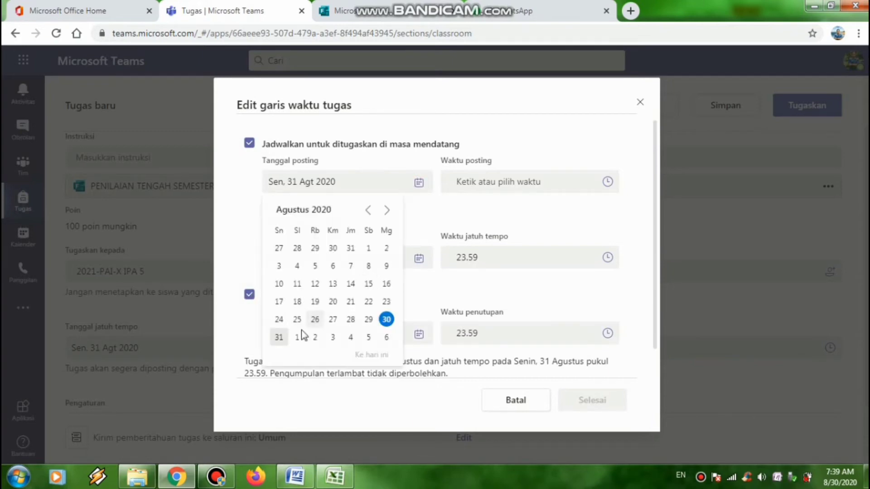
click(298, 338)
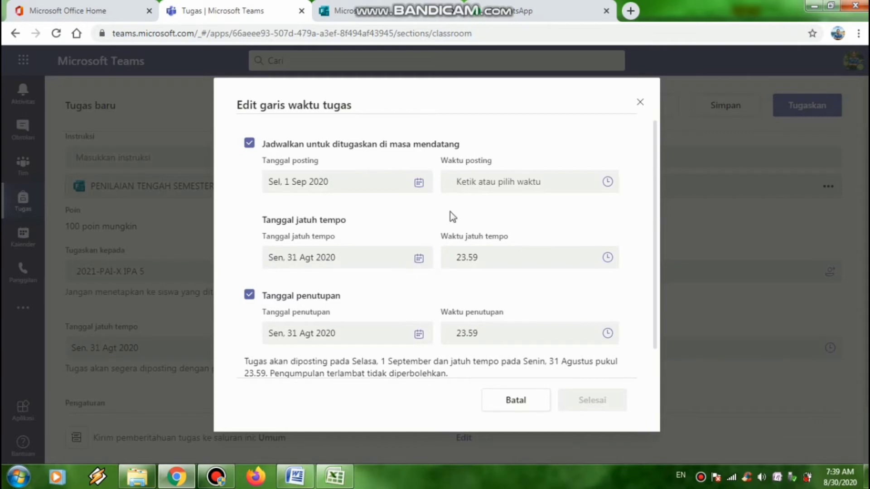
click(547, 181)
text(07.)
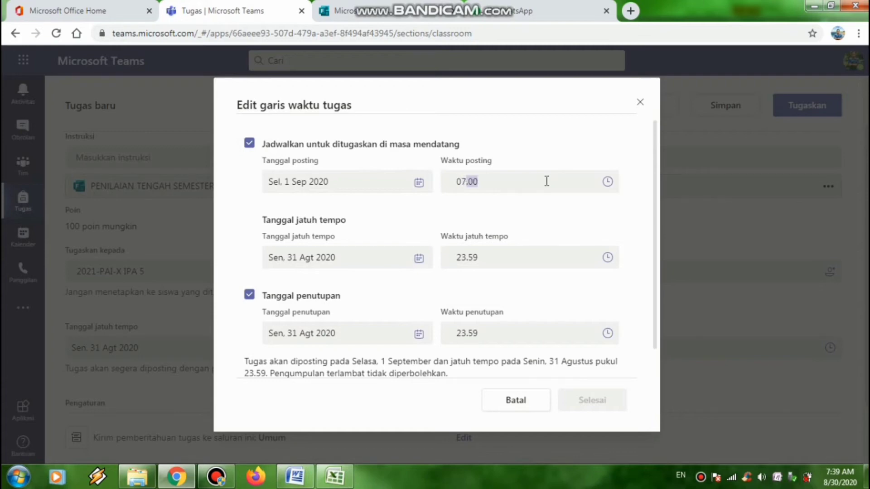
text(15)
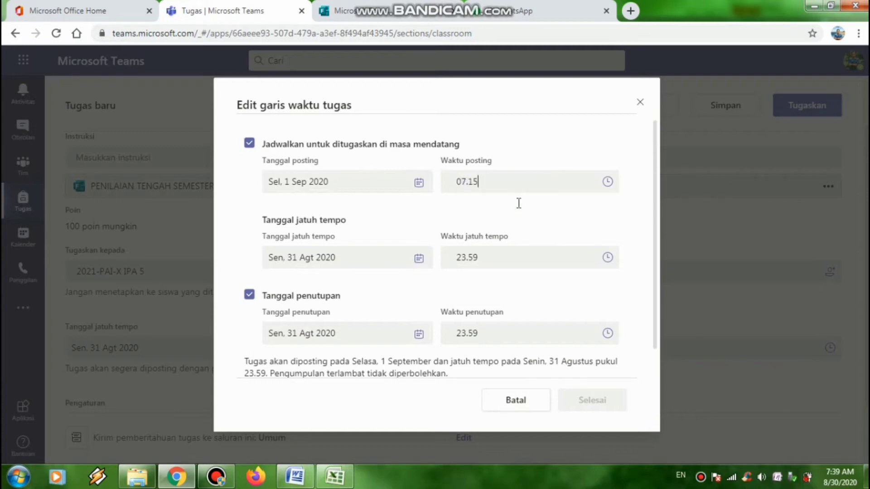
Set the assignment's due date (Tanggal jatuh tempo) to 1 Sep 2020 at 08.45
click(417, 259)
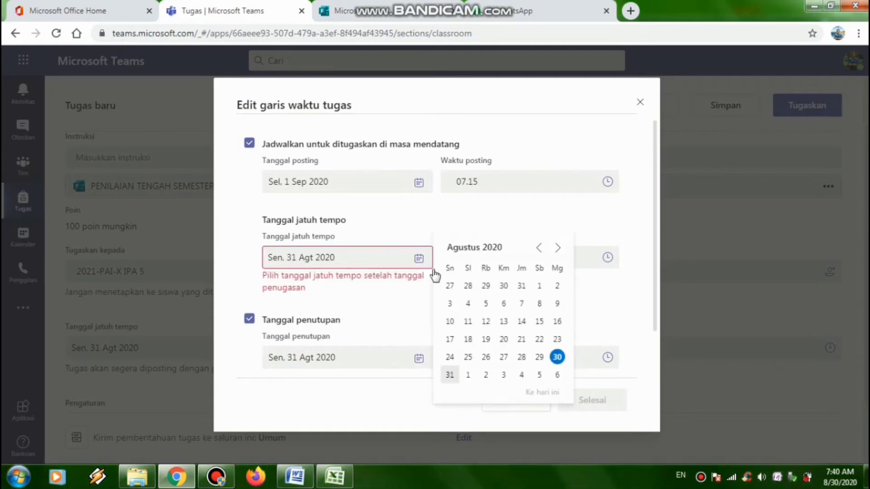
click(469, 375)
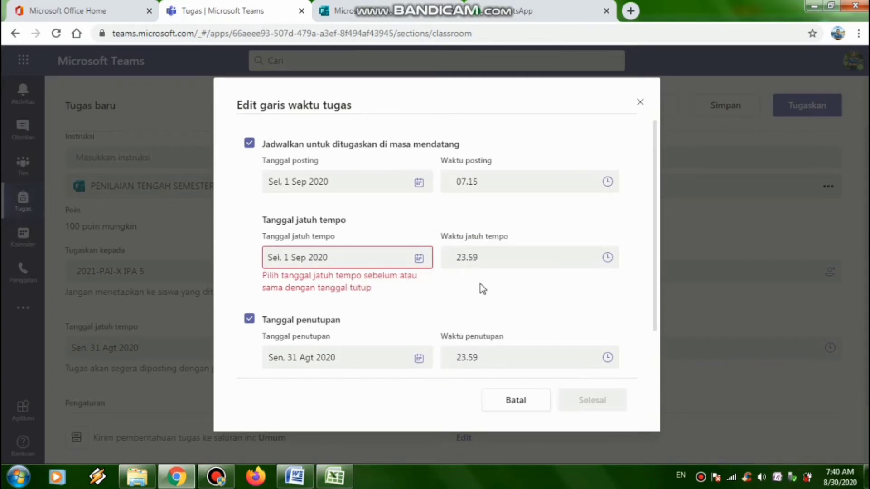
click(482, 257)
text(0845)
Set the assignment's closing date (Tanggal penutupan) to 1 Sep 2020
click(418, 359)
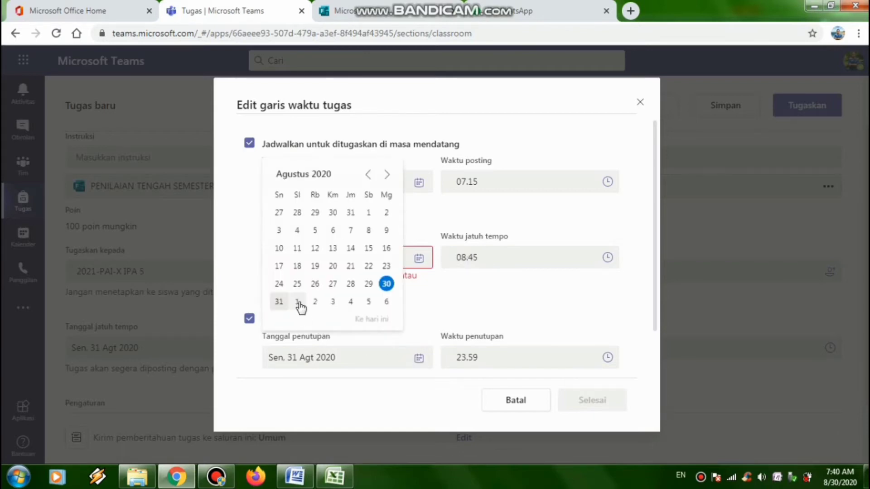
click(297, 303)
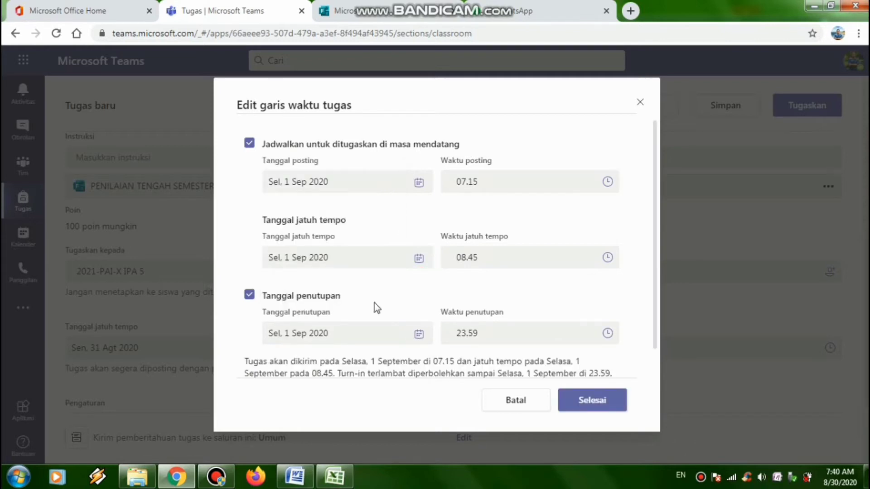
Set the assignment's closing time to 08.45 and apply the edited timeline
double_click(478, 335)
text(08.45)
drag(657, 318, 654, 358)
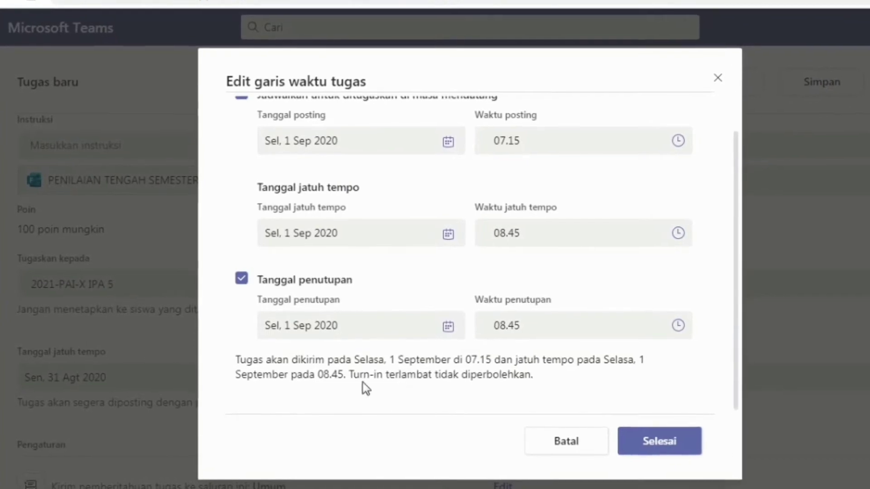
drag(416, 381, 552, 393)
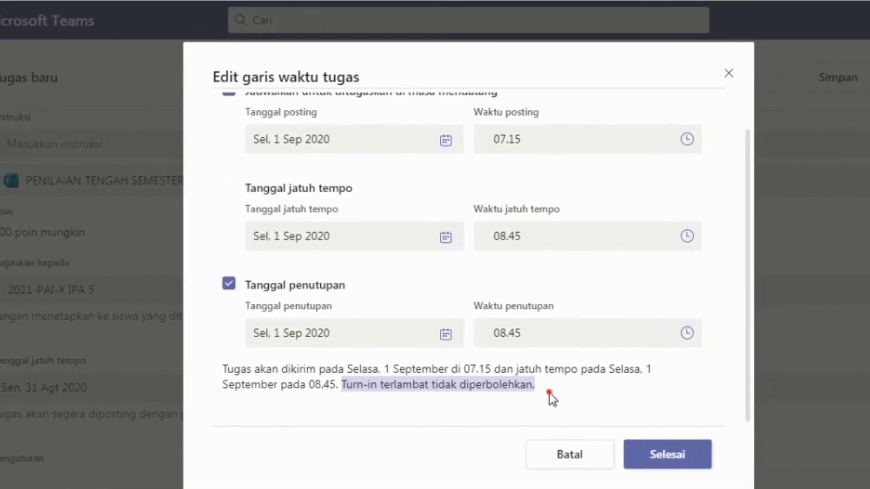
click(547, 398)
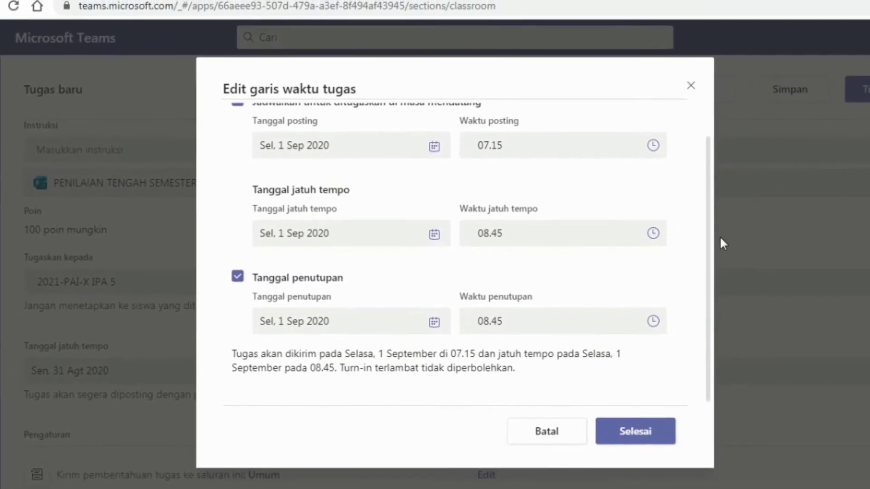
drag(685, 183, 684, 154)
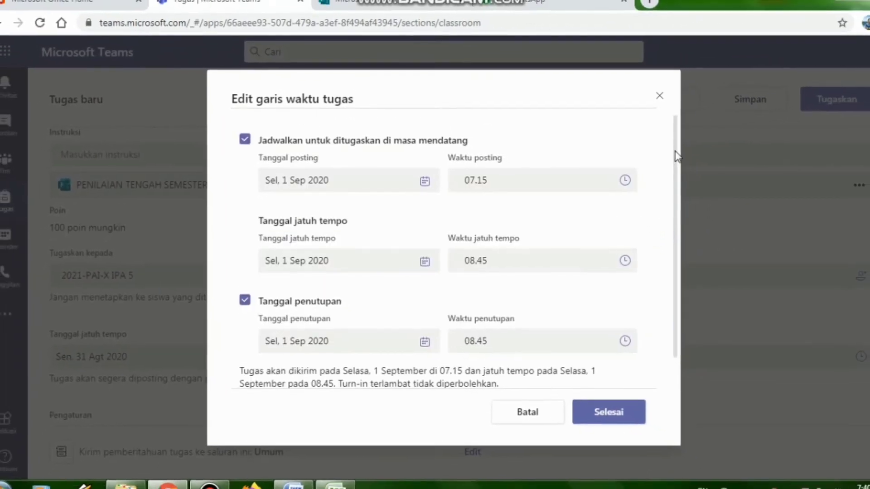
click(591, 401)
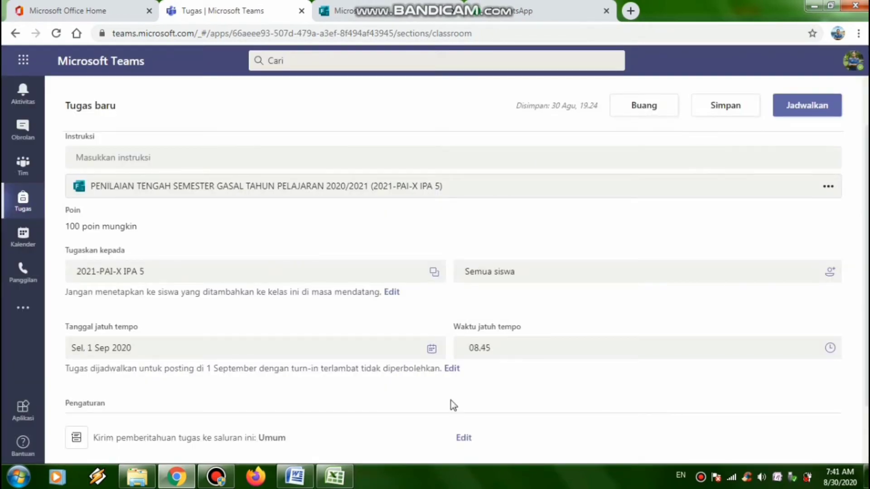
Paste the copied "TATA TERTIB PESERTA" rules from the Word document into the assignment's instructions and schedule the 2021-PAI-X IPA 5 assignment
click(165, 157)
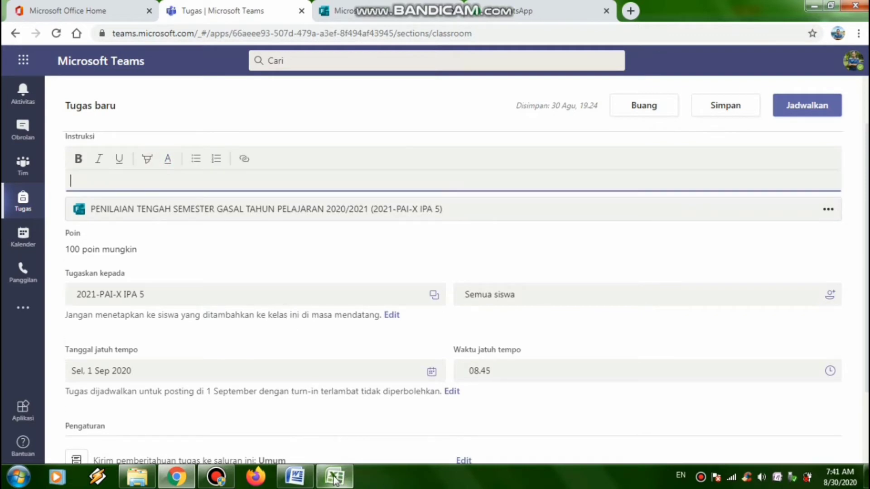
click(295, 476)
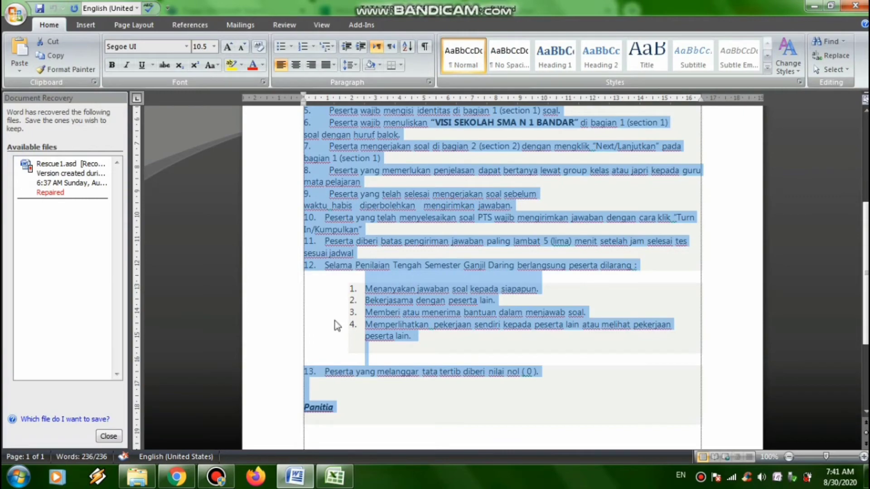
click(297, 476)
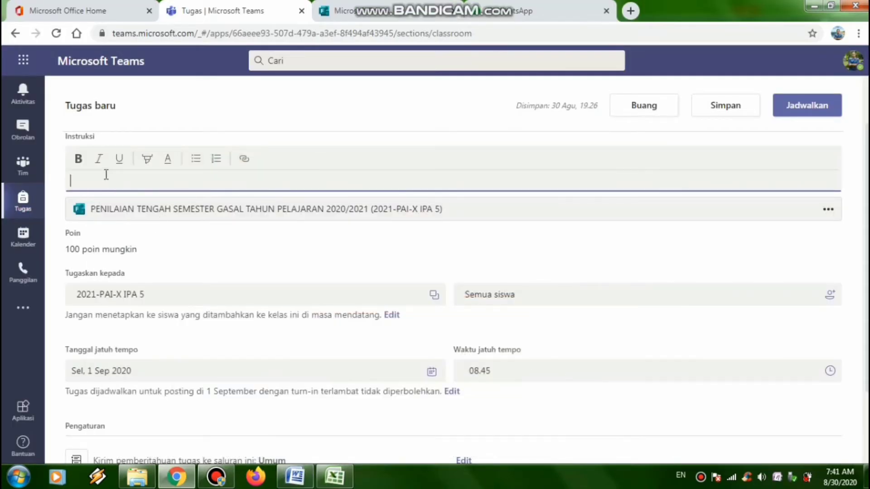
key(ctrl+v)
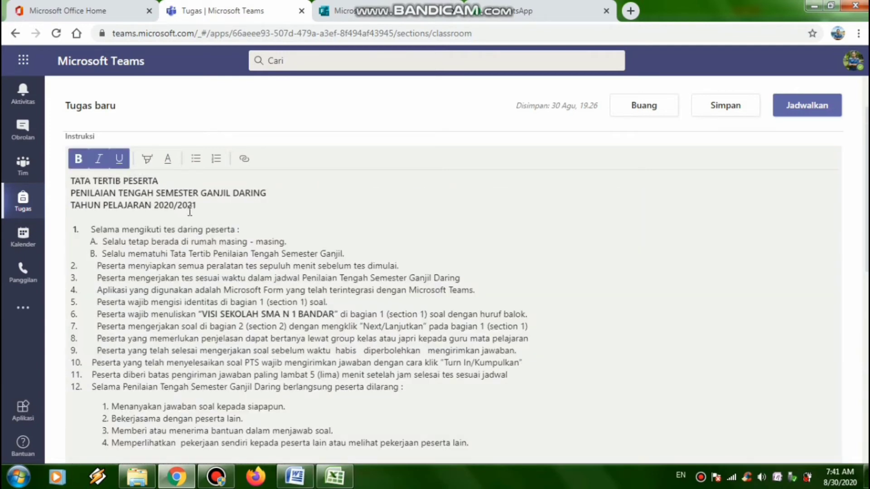
click(317, 237)
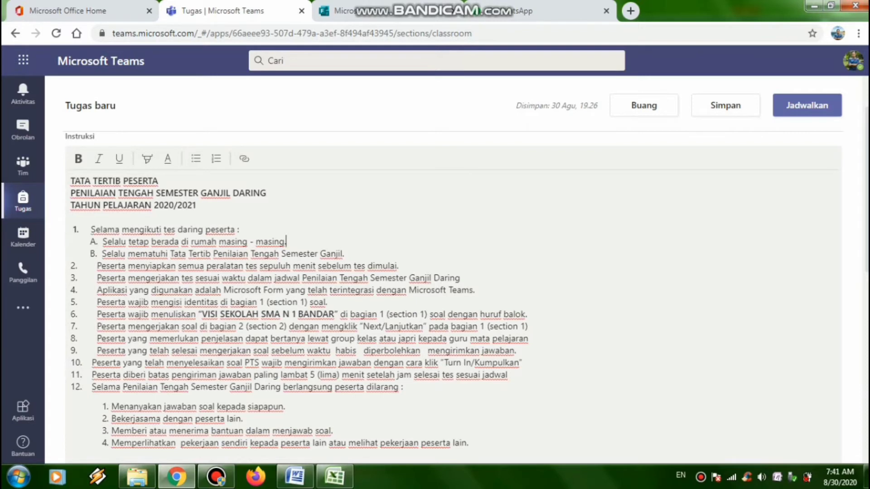
scroll(453, 290, down, 6)
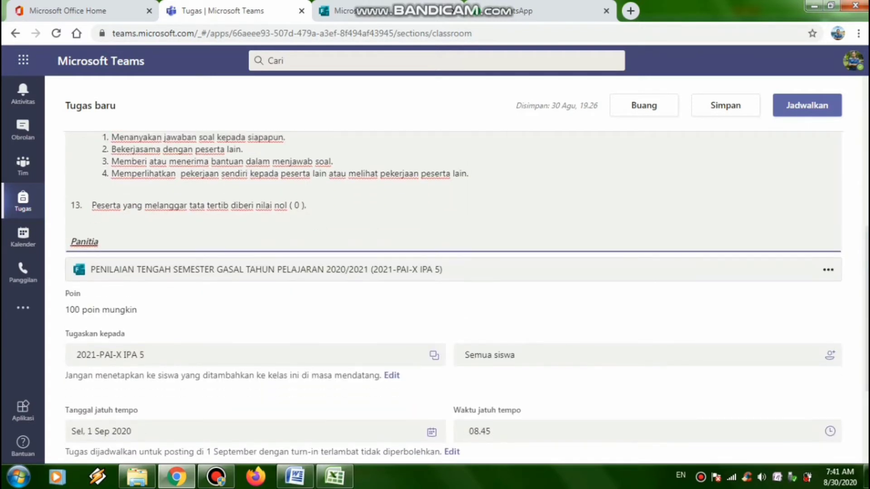
scroll(840, 202, up, 5)
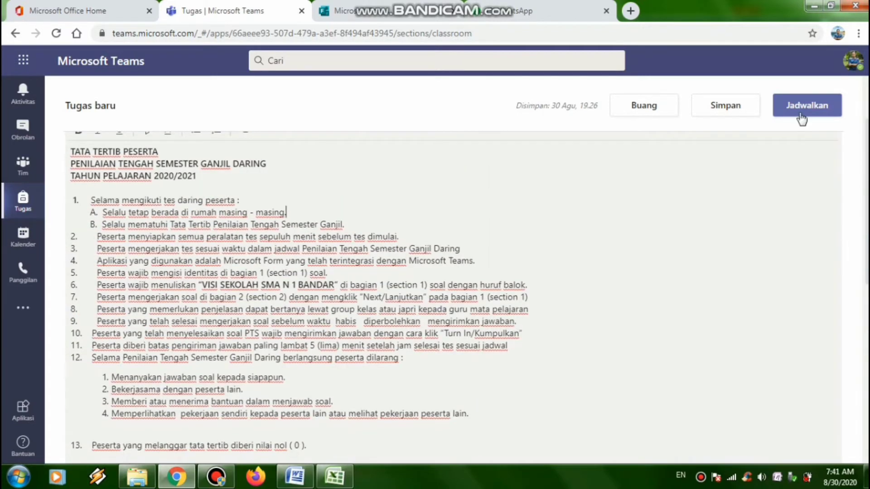
click(801, 113)
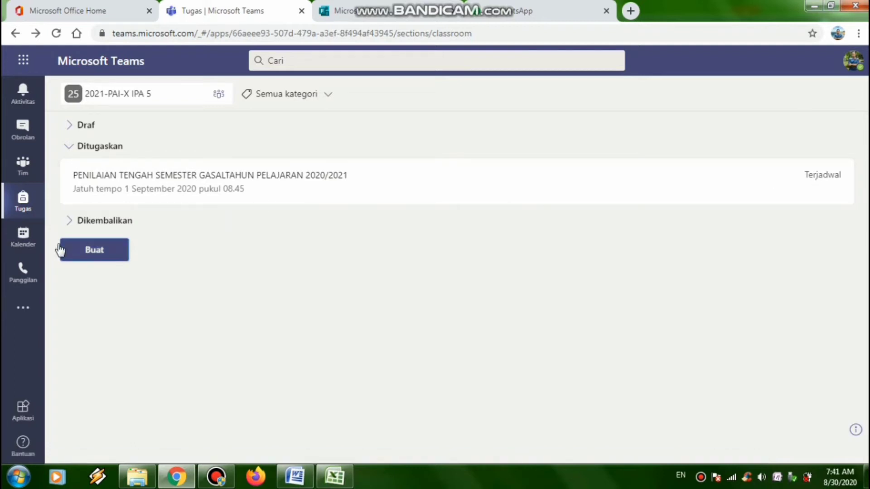
Open the assignments list of the class 2021-PAI-X IPS 1
click(23, 240)
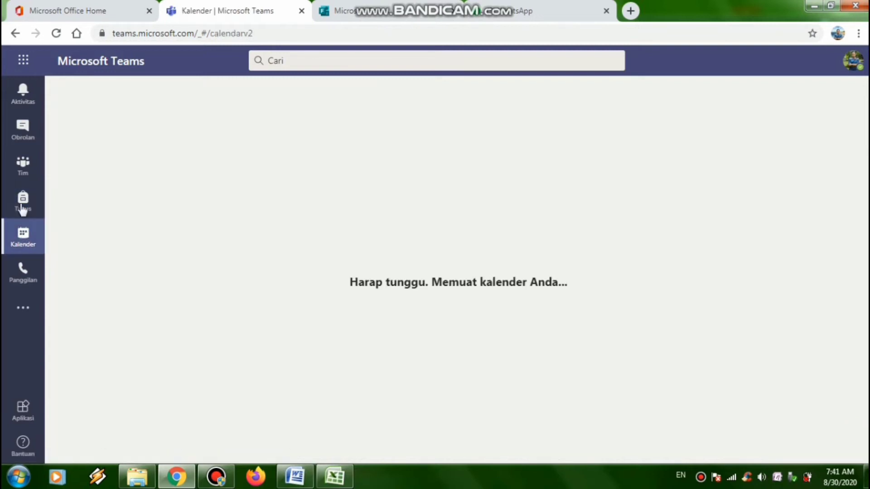
click(22, 205)
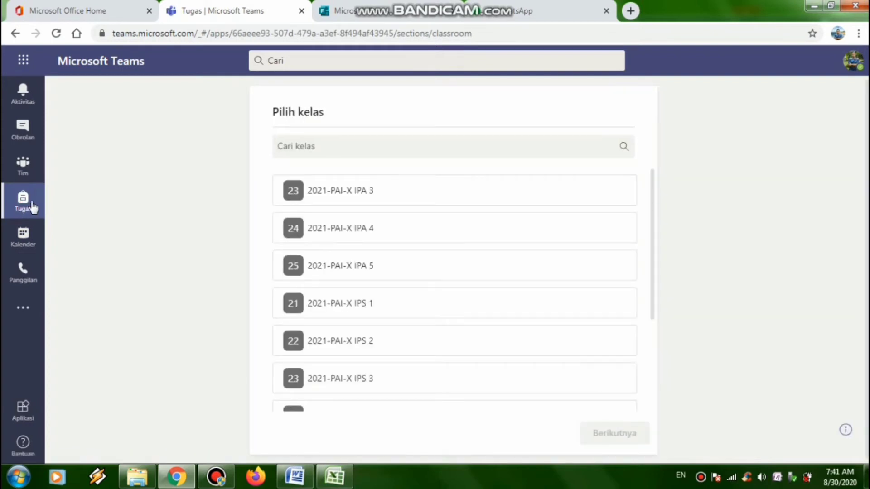
click(303, 278)
click(426, 312)
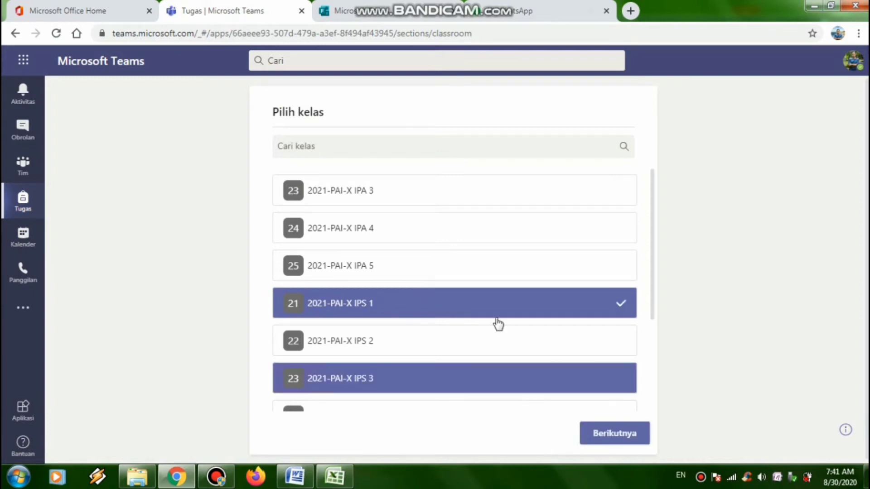
click(614, 434)
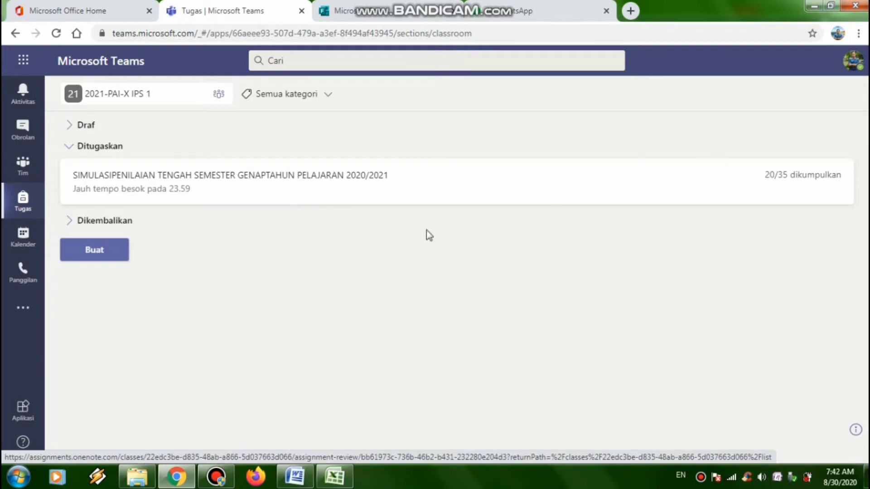
click(110, 259)
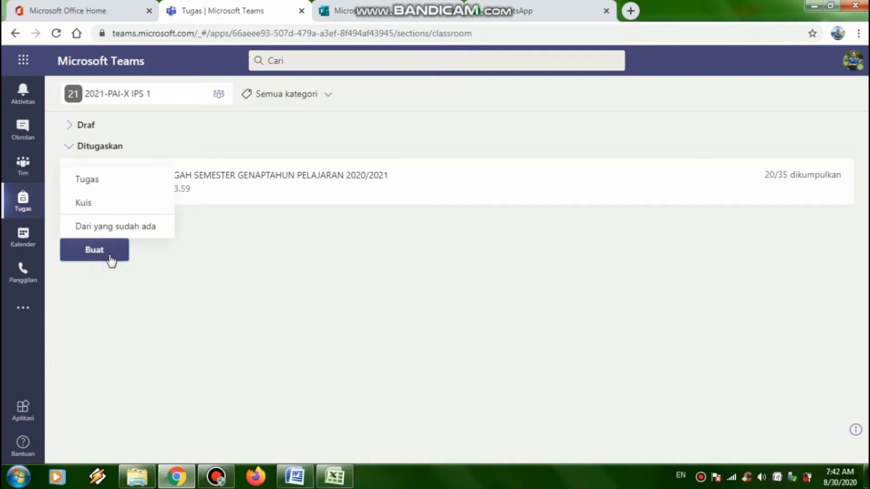
click(86, 204)
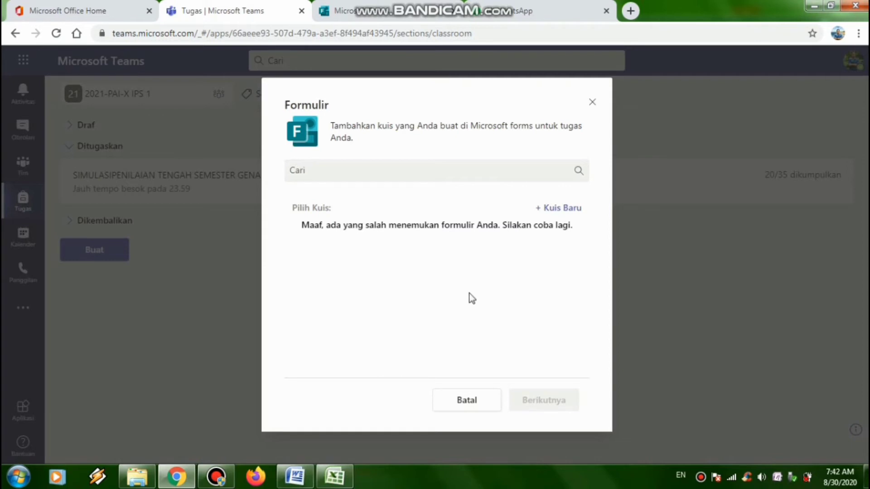
click(417, 170)
click(483, 401)
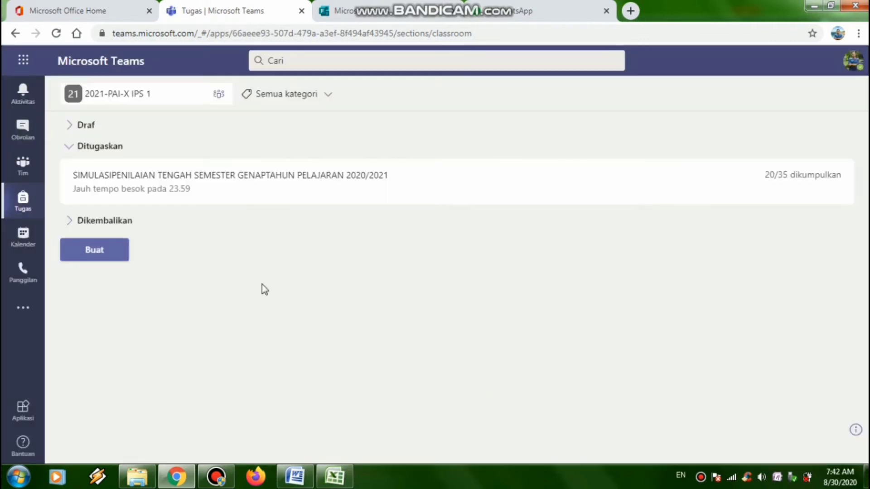
Create a quiz assignment for 2021-PAI-X IPS 1 from the existing form "PENILAIAN TENGAH SEMESTER GASAL TAHUN PELAJARAN 2020/2021"
click(107, 256)
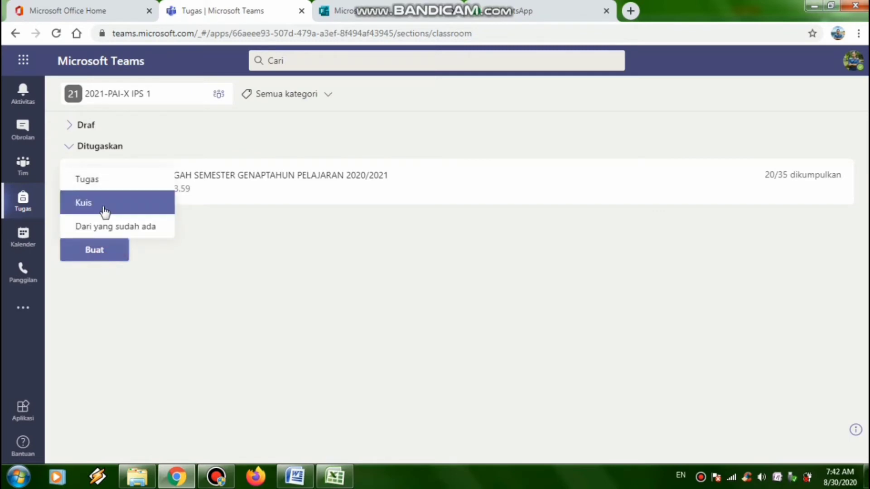
click(103, 208)
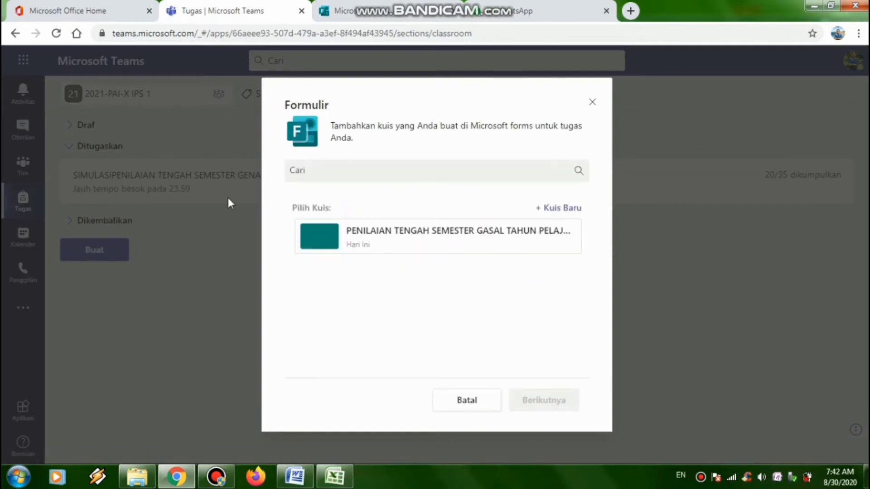
click(361, 245)
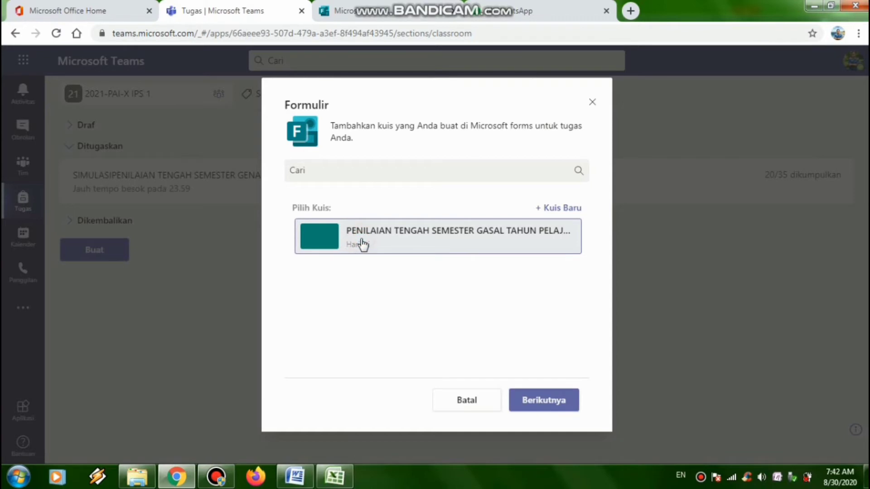
click(544, 402)
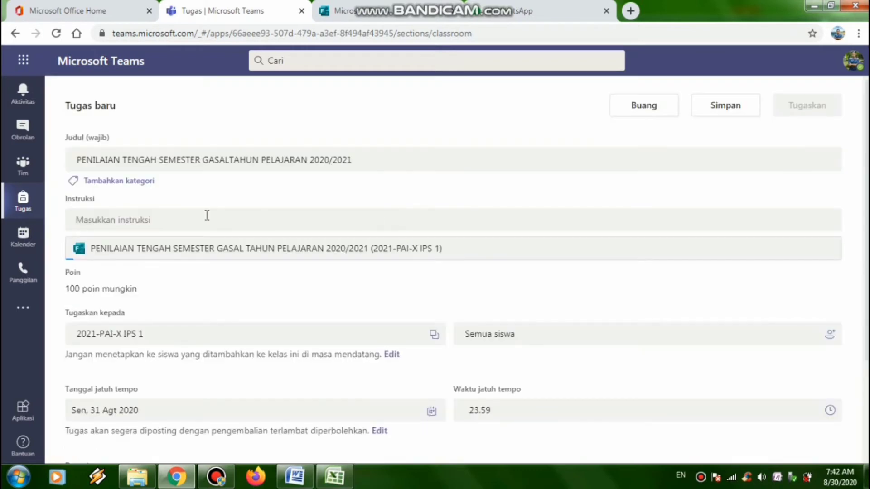
Paste the copied "TATA TERTIB PESERTA" rules into the instructions of the 2021-PAI-X IPS 1 quiz assignment
click(195, 220)
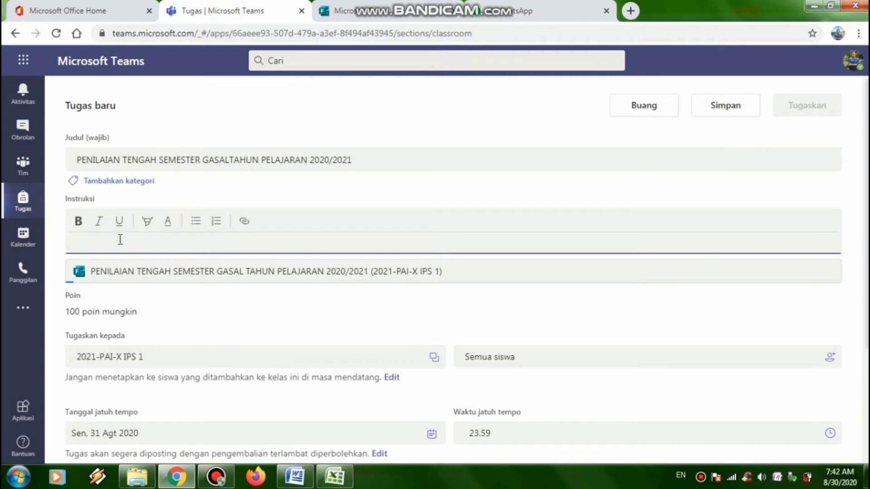
key(ctrl+v)
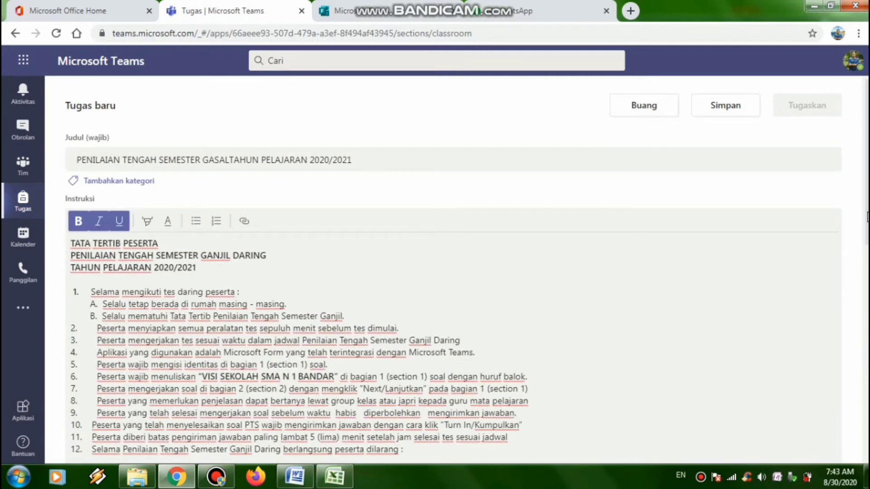
scroll(639, 137, down, 1)
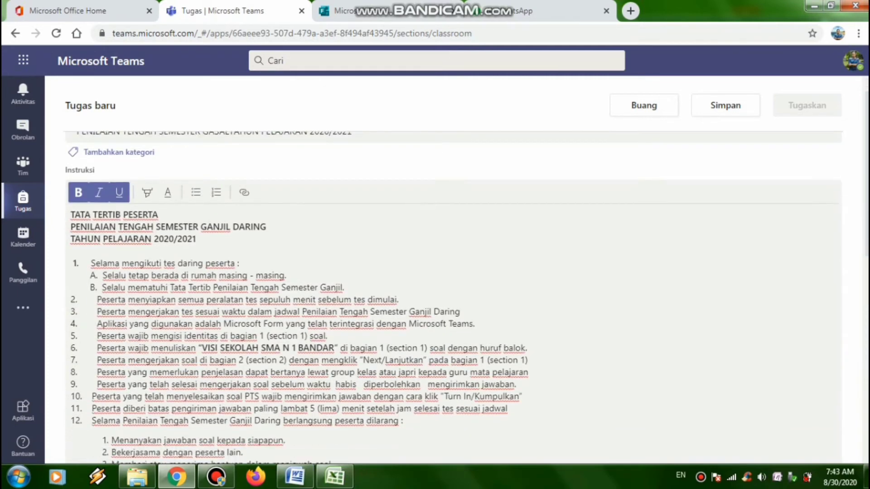
scroll(639, 138, up, 1)
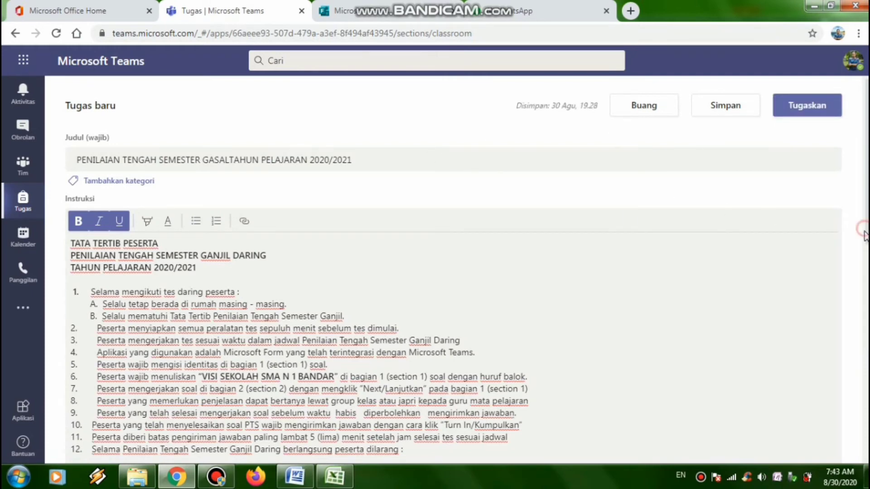
In the assignment's timeline, enable future scheduling and a closing date, and set the posting date to 1 September 2020
scroll(865, 233, down, 4)
scroll(865, 233, down, 6)
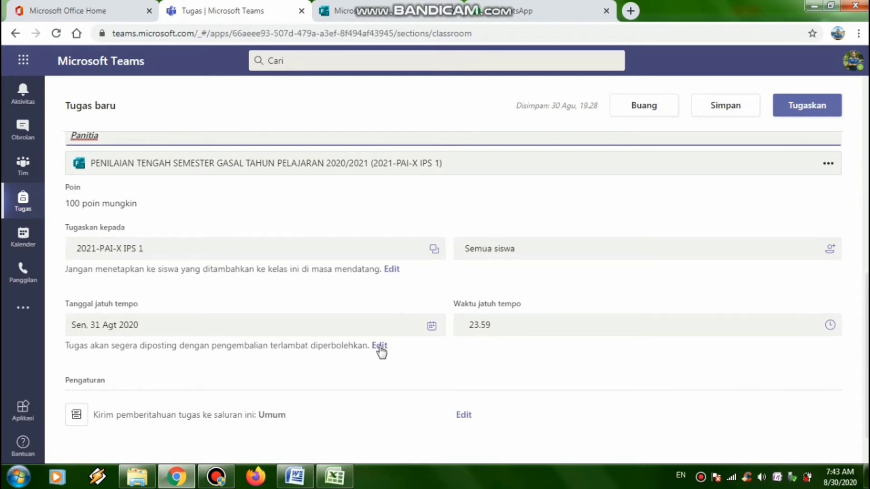
scroll(381, 351, down, 1)
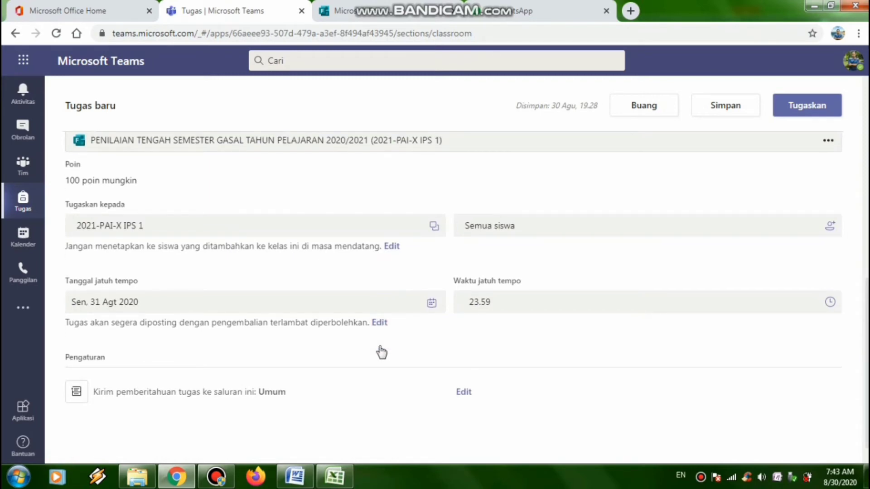
click(380, 323)
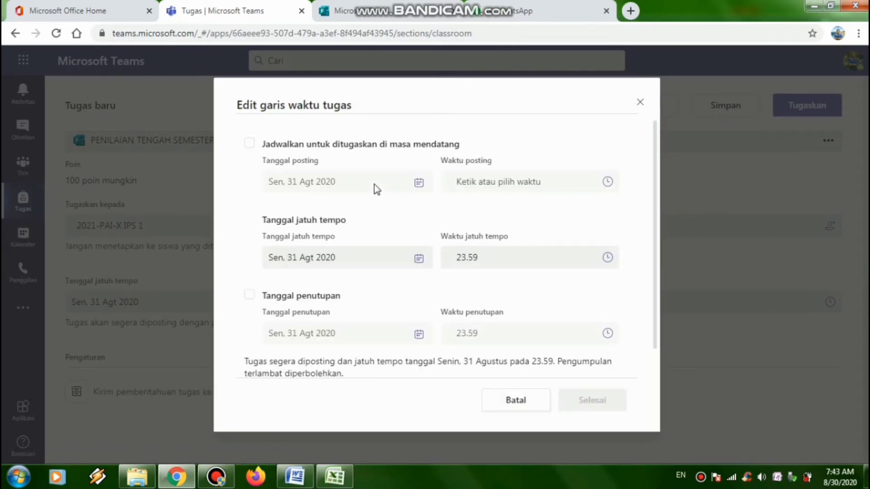
click(249, 145)
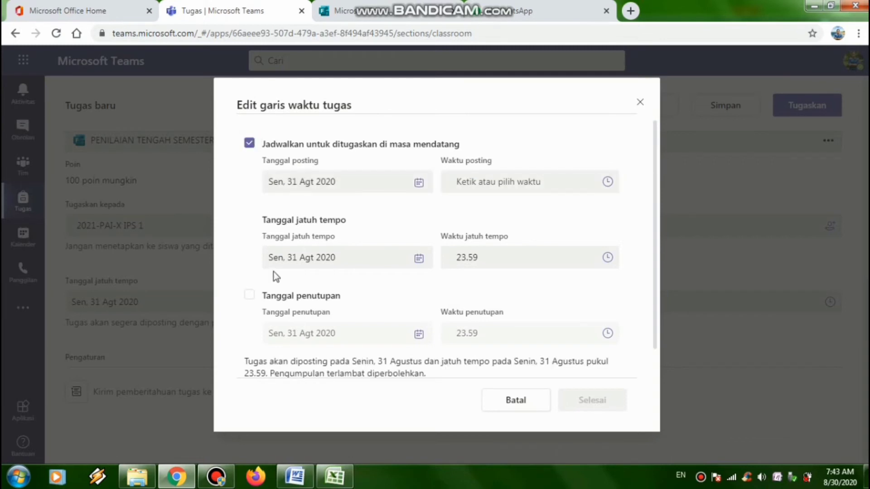
click(249, 295)
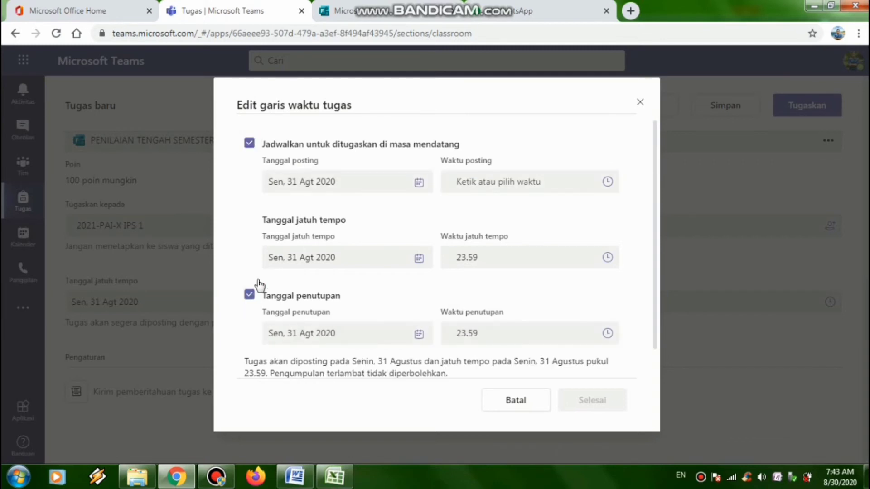
click(420, 183)
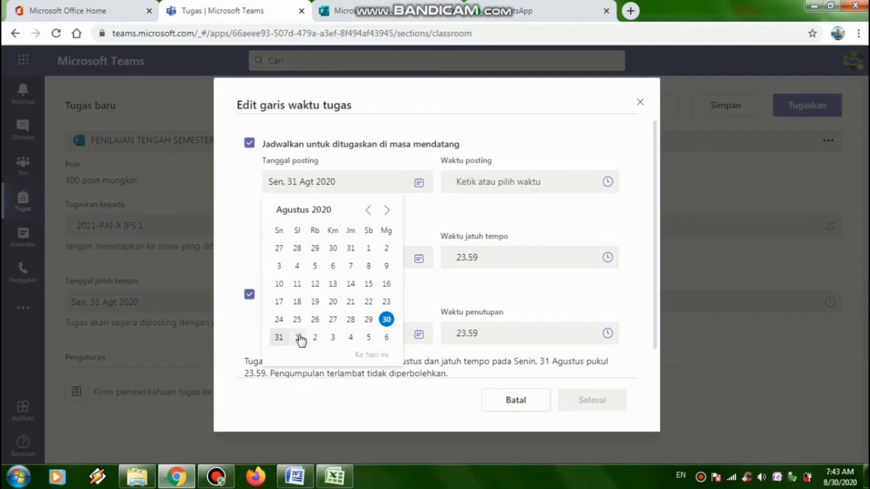
click(298, 337)
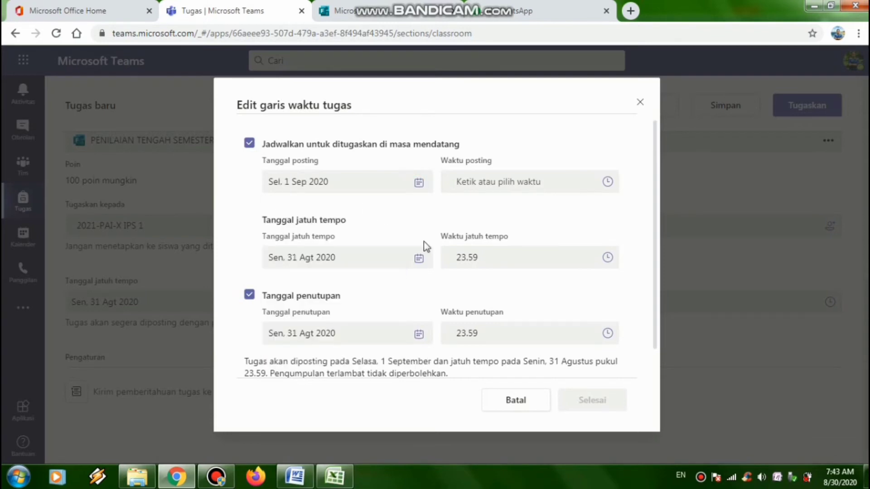
Set the assignment's posting time to 07.15 and its due date to 1 September 2020 at 08.45
click(469, 186)
text(07.15)
click(416, 262)
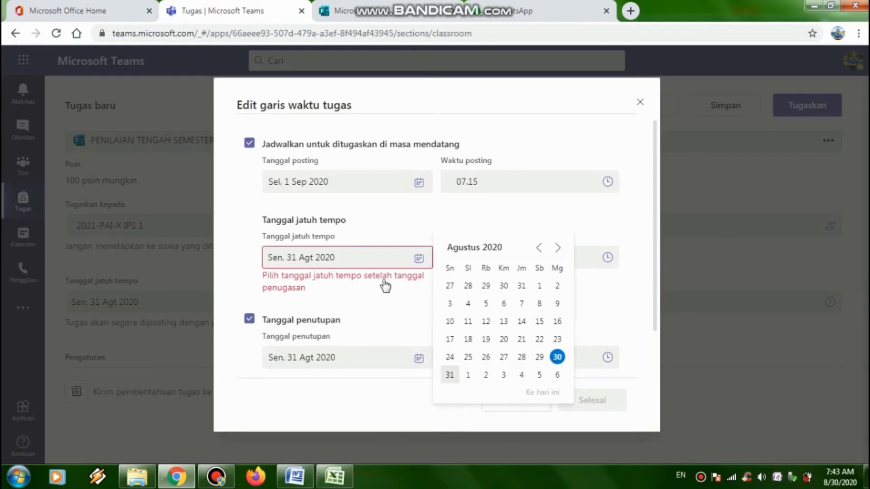
click(468, 375)
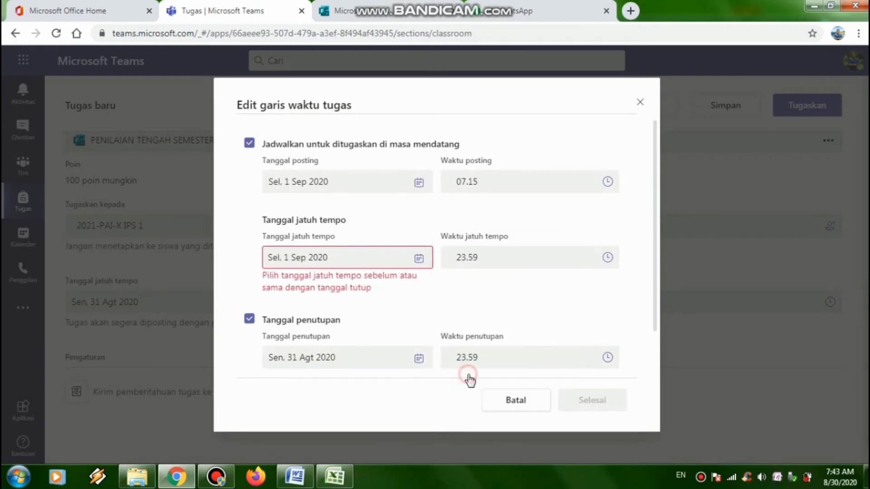
click(484, 258)
text(08.45)
Set the assignment's closing date to 1 September 2020 at 08.45
click(355, 368)
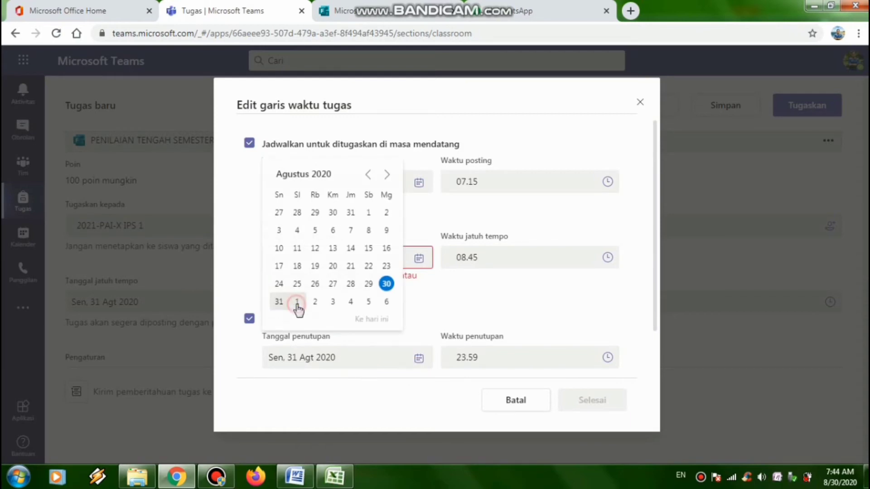
click(297, 301)
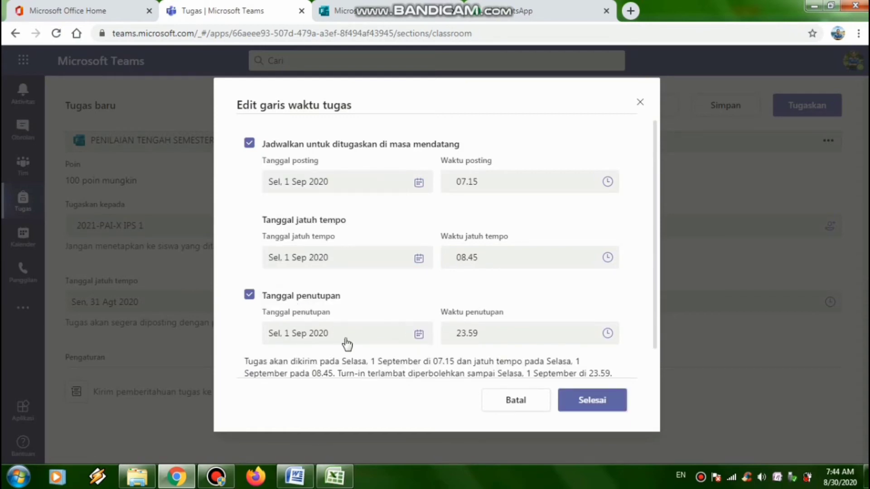
click(478, 335)
text(08.45)
scroll(657, 330, down, 1)
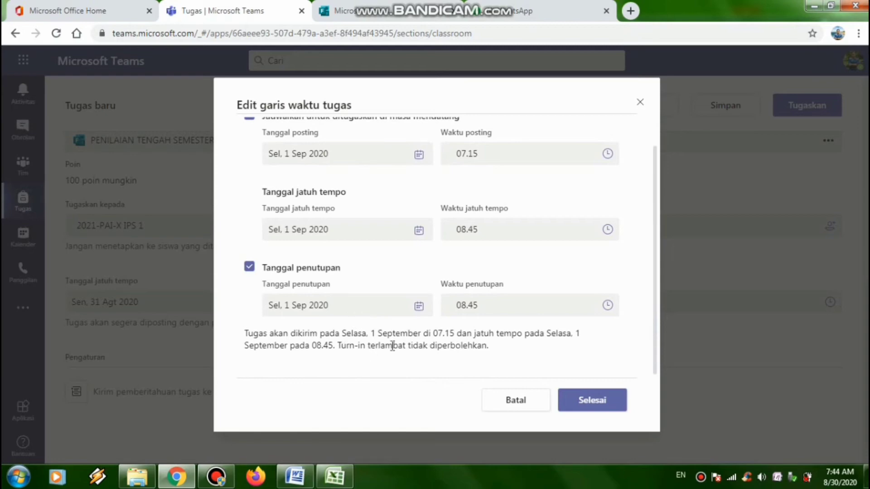
Apply the edited timeline after checking its late turn-in note, and schedule the 2021-PAI-X IPS 1 quiz assignment
drag(491, 347, 339, 347)
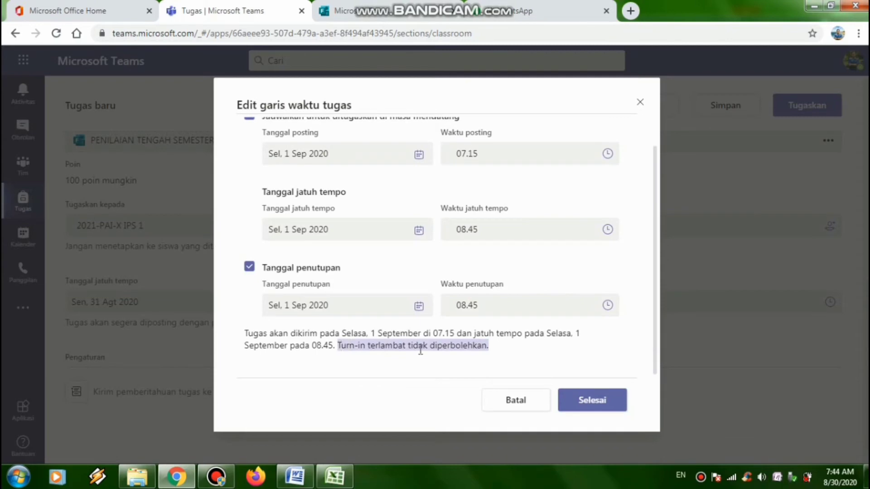
click(593, 403)
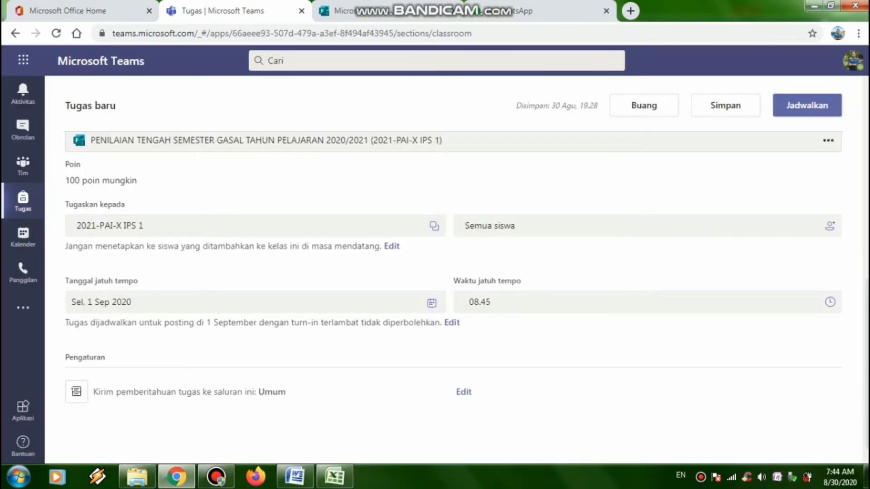
mouse_move(868, 319)
mouse_down()
mouse_move(868, 276)
mouse_move(868, 323)
mouse_up()
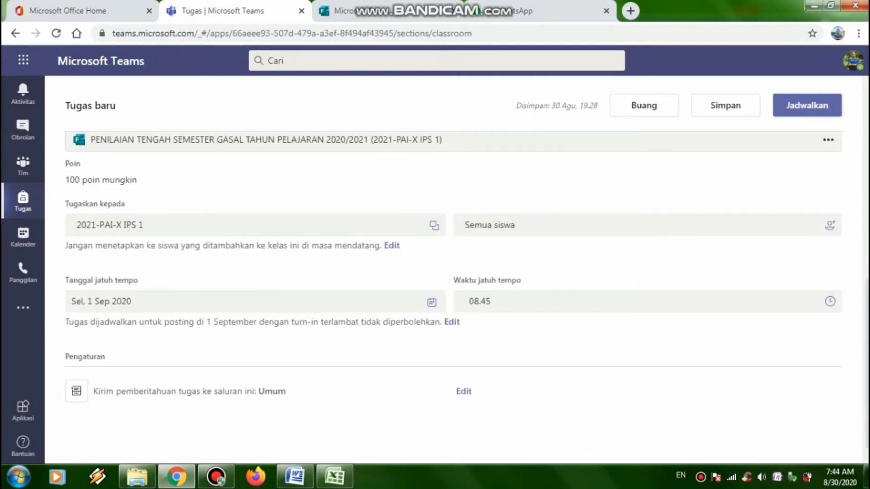
click(810, 108)
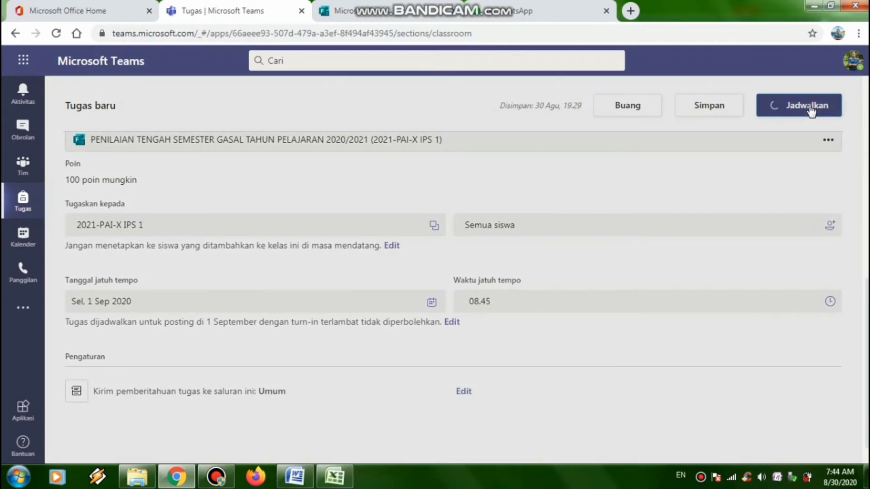
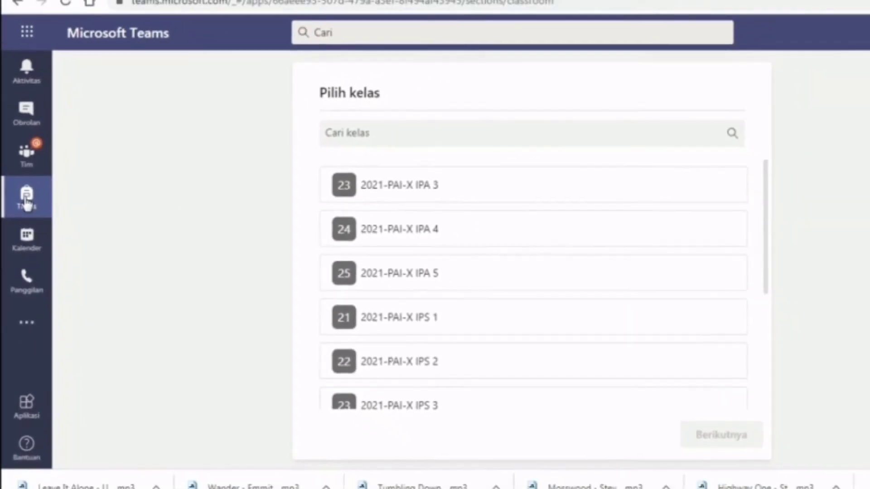
Open the midterm assignment "PENILAIAN TENGAH SEMESTER GASALTAHUN PELAJARAN 2020/2021" of the class 2021-PAI-X IPA 3
click(28, 203)
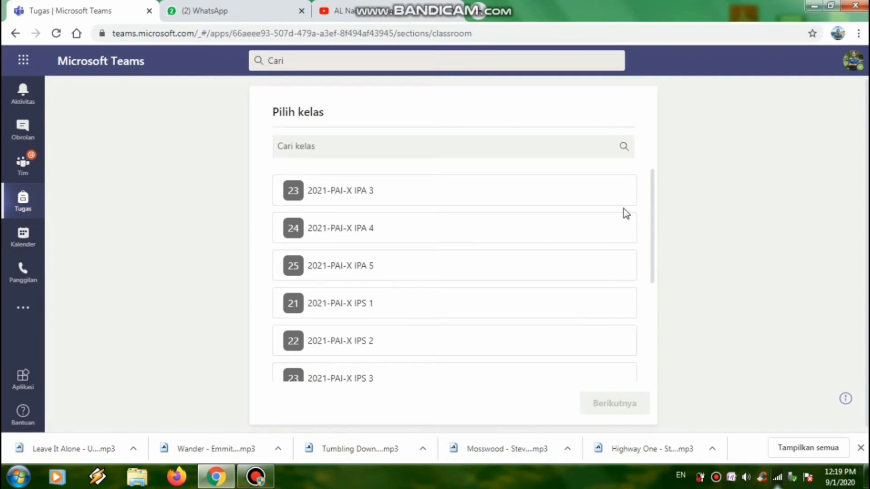
click(445, 198)
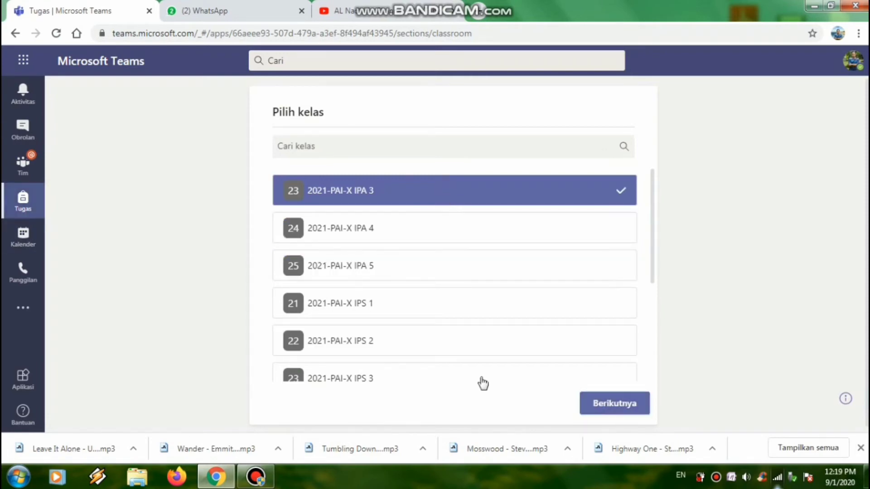
click(619, 403)
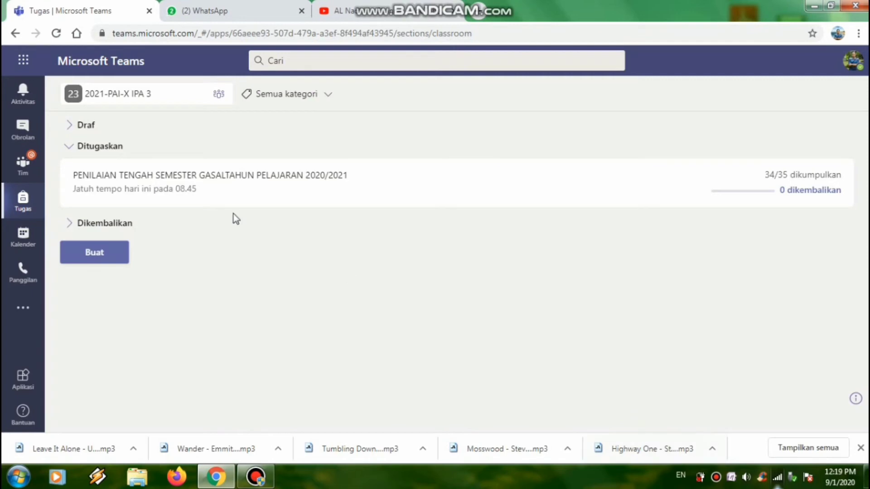
click(218, 183)
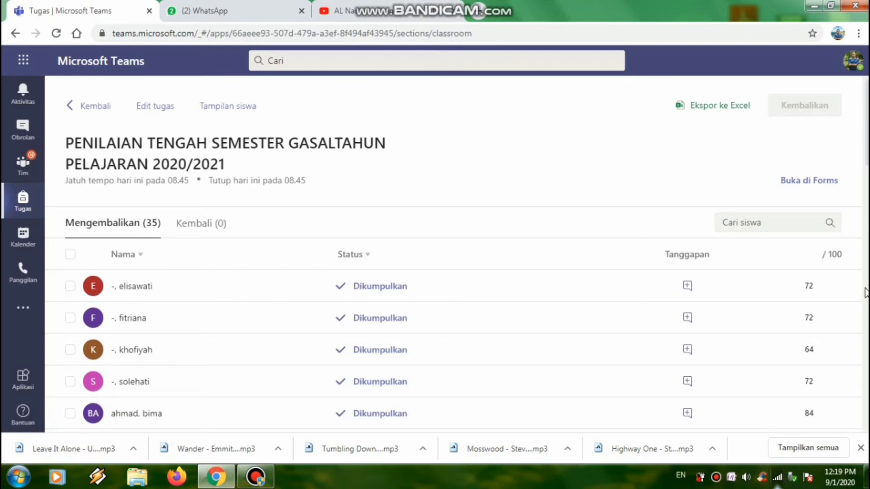
Review the students' submission statuses and scores for the midterm, and check the first student's feedback field
scroll(866, 295, down, 3)
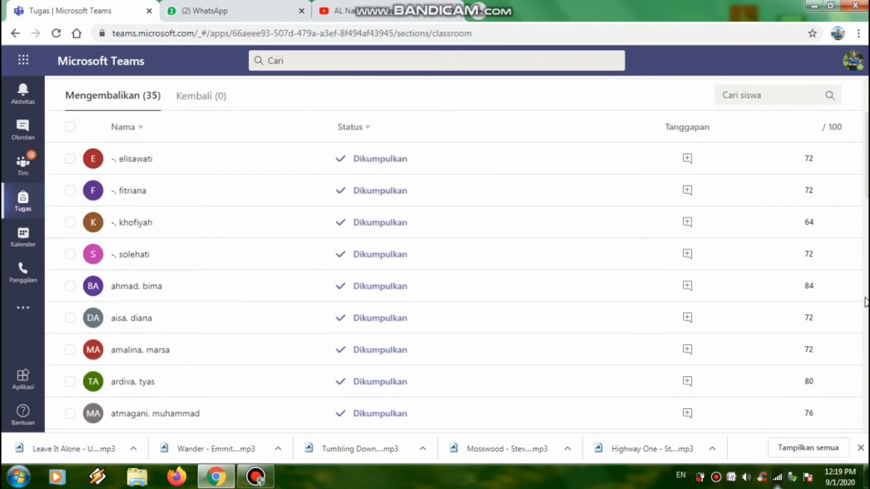
scroll(866, 301, down, 10)
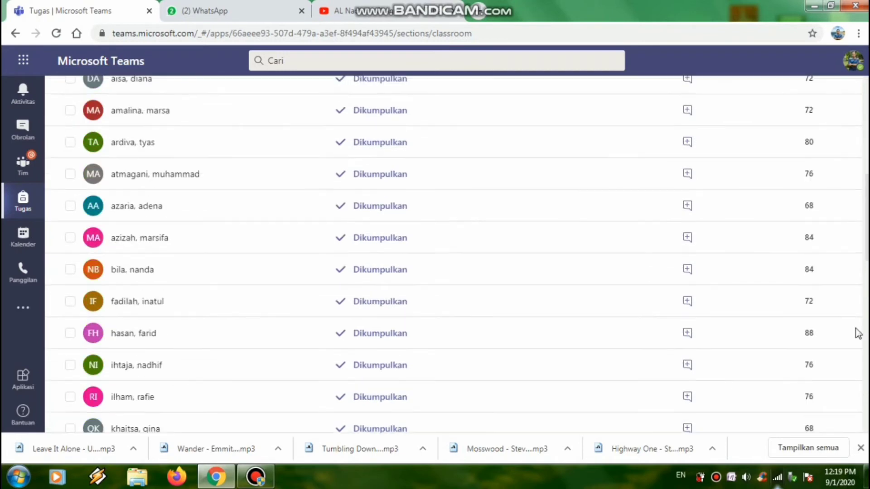
scroll(851, 345, down, 6)
scroll(851, 344, down, 4)
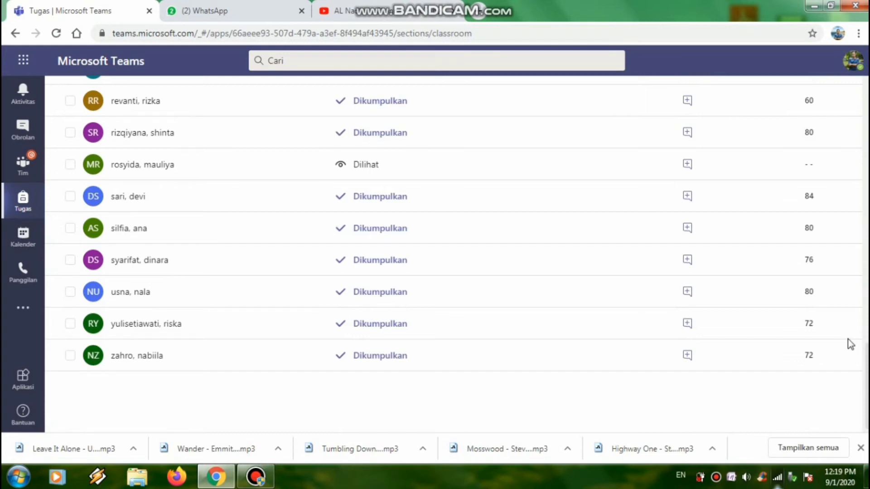
scroll(847, 339, up, 20)
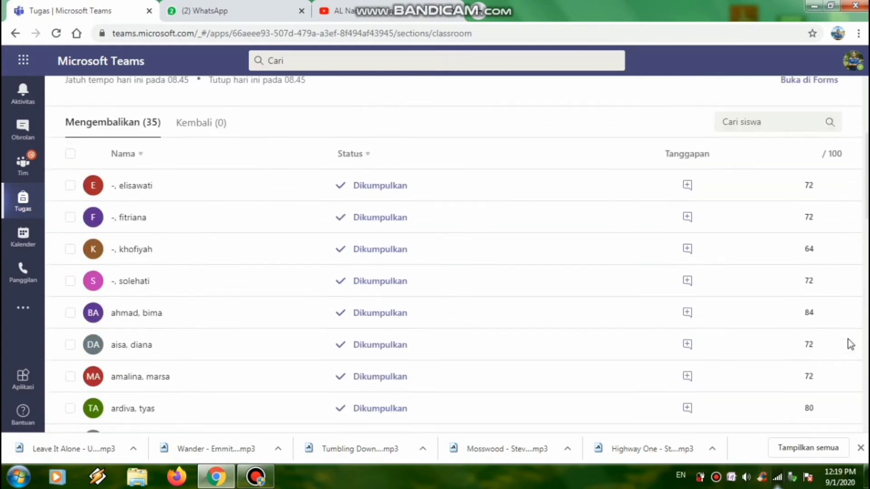
scroll(848, 339, up, 3)
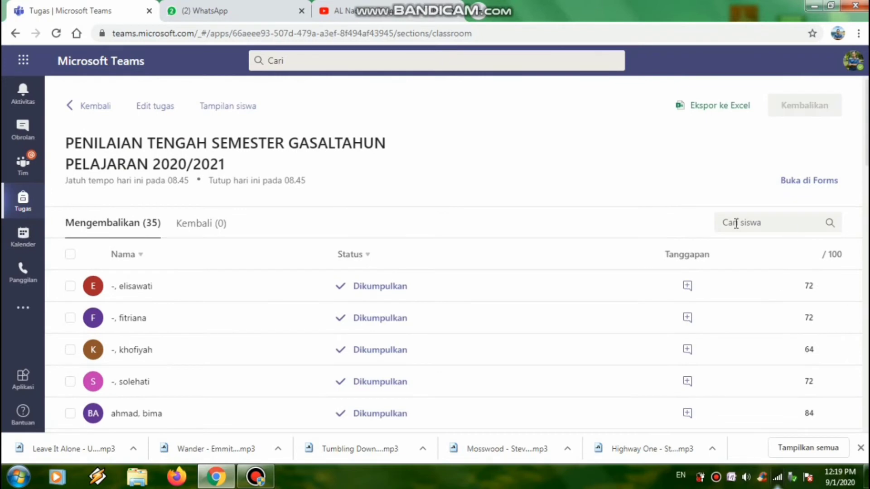
click(688, 288)
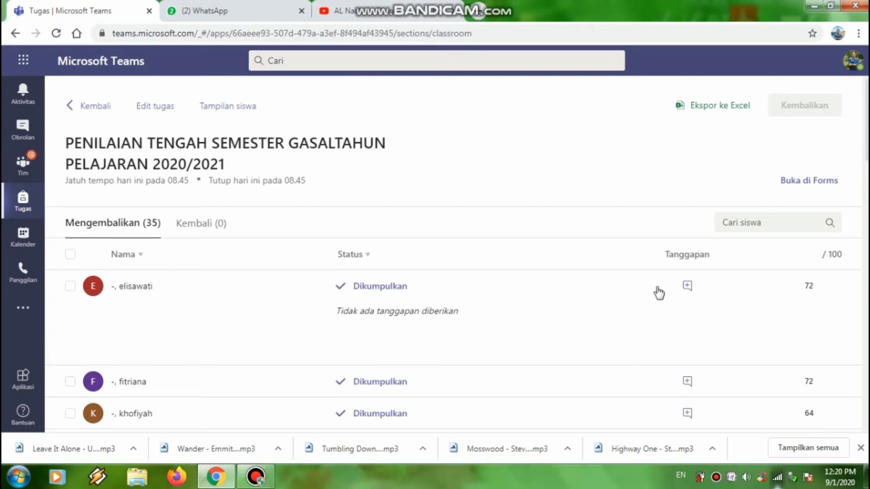
click(688, 289)
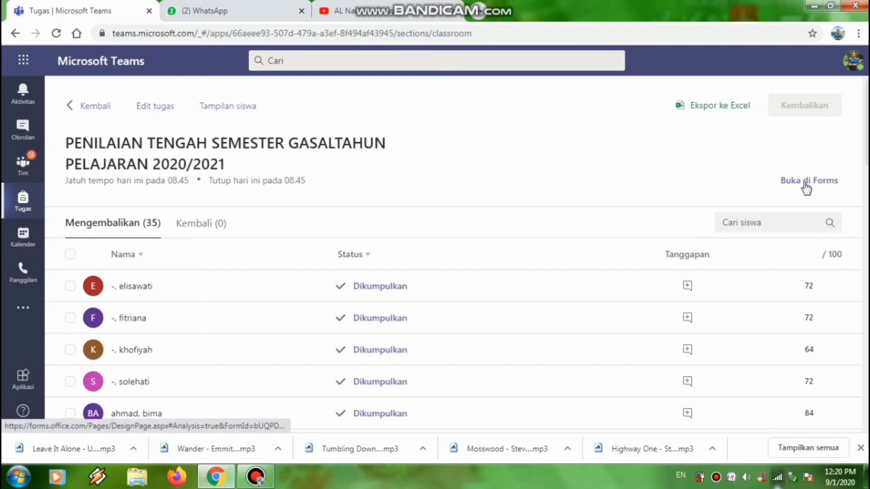
Export the 2021-PAI-X IPA 3 midterm grades to Excel and open the downloaded CSV file
click(703, 111)
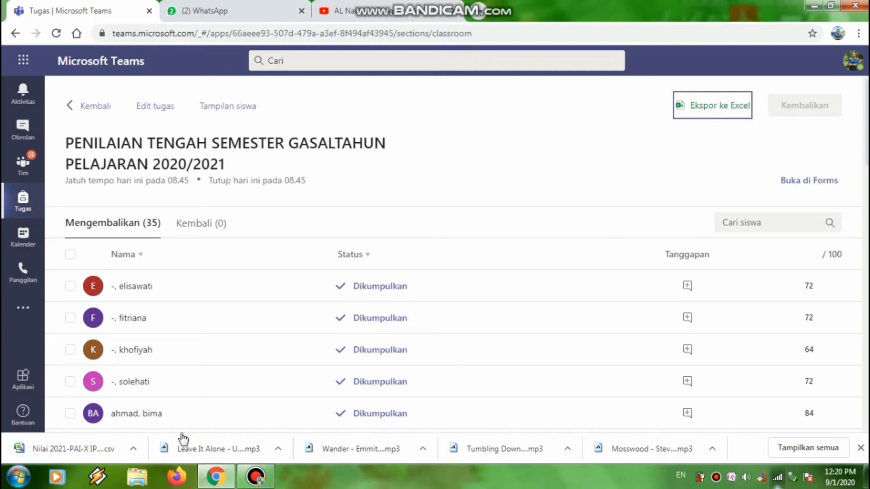
click(131, 450)
click(176, 368)
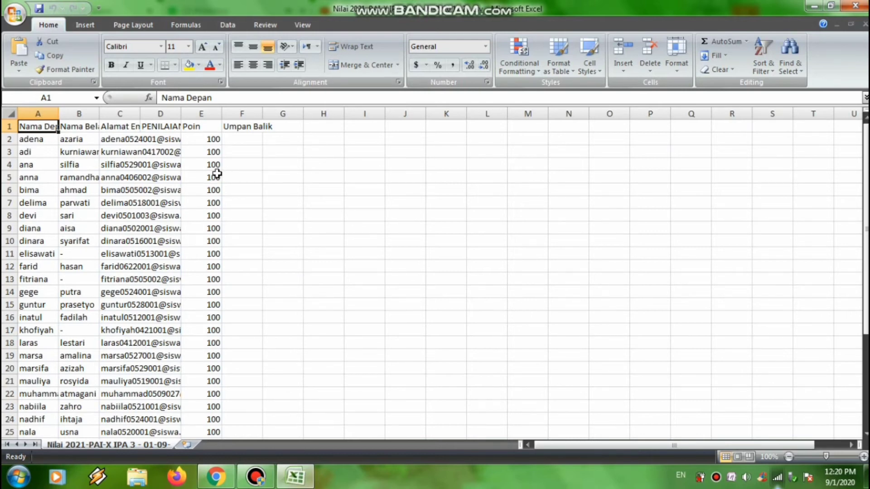
Look through the student rows of the exported grade sheet and close the workbook
scroll(176, 221, down, 5)
scroll(175, 222, down, 3)
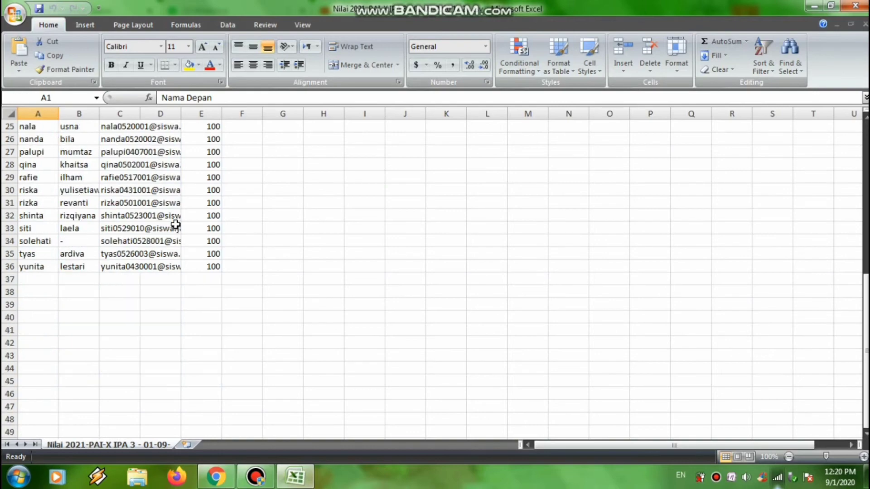
scroll(176, 223, up, 8)
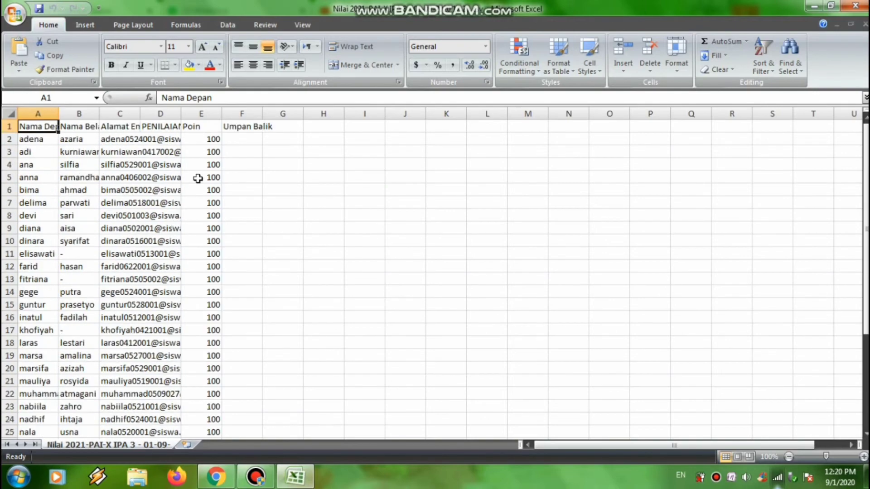
click(863, 8)
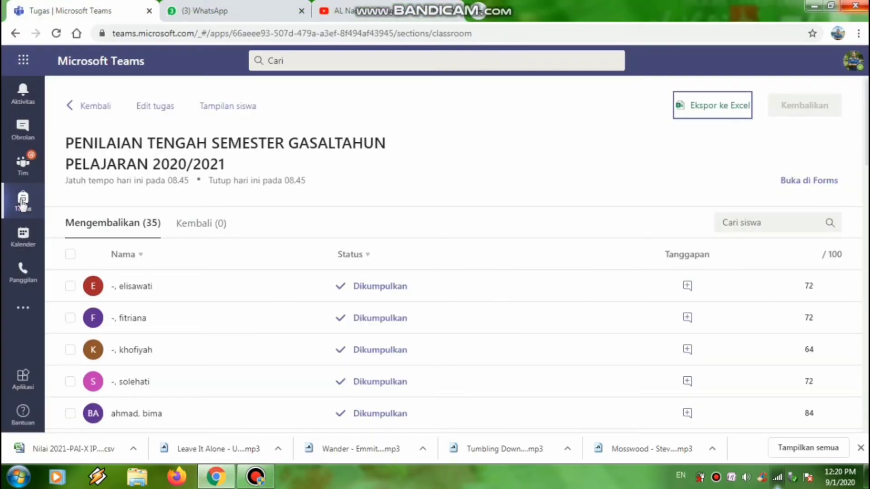
Open the grades of the 2021-PAI-X IPA 4 team's Umum channel and read the midterm assignment's details
click(28, 167)
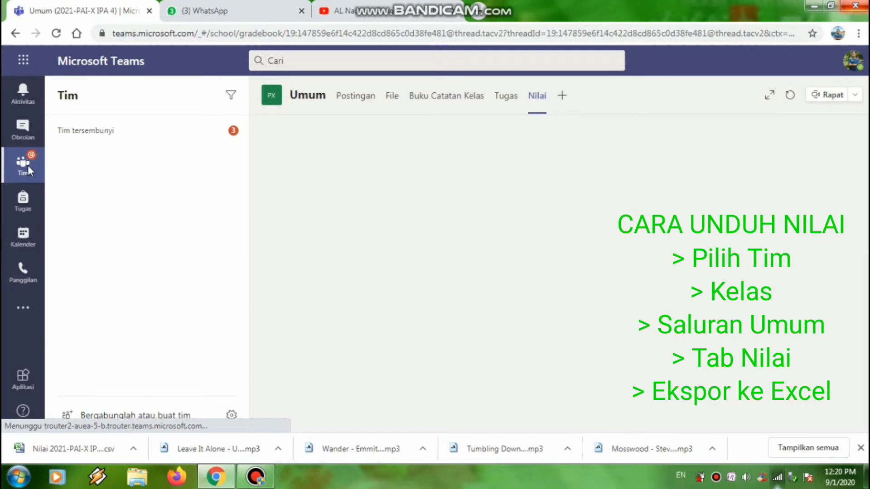
click(537, 98)
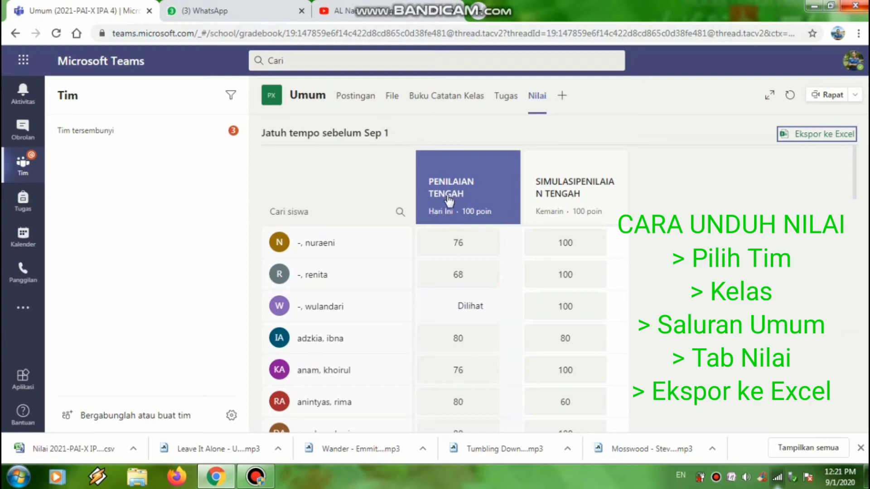
click(476, 198)
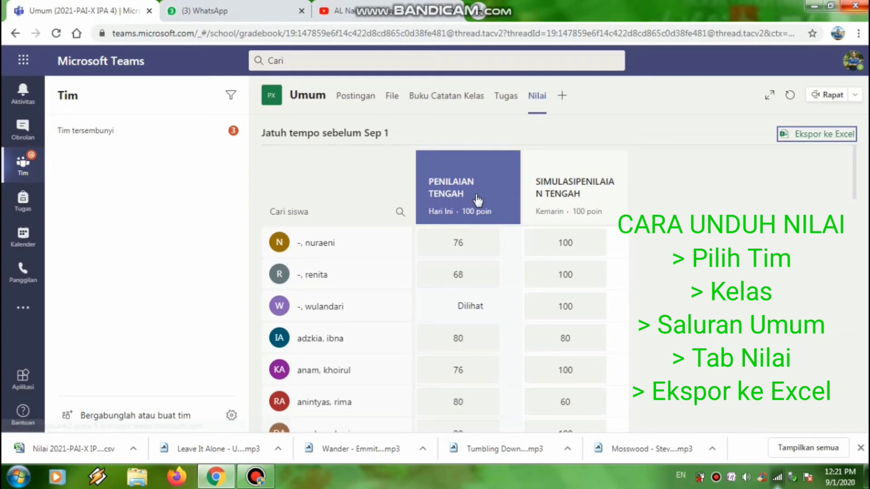
scroll(447, 221, down, 1)
scroll(446, 222, down, 10)
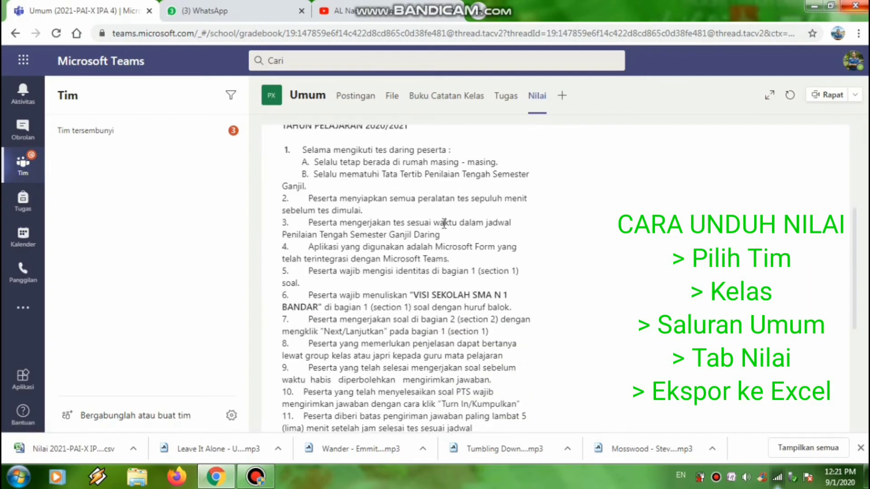
scroll(430, 236, up, 10)
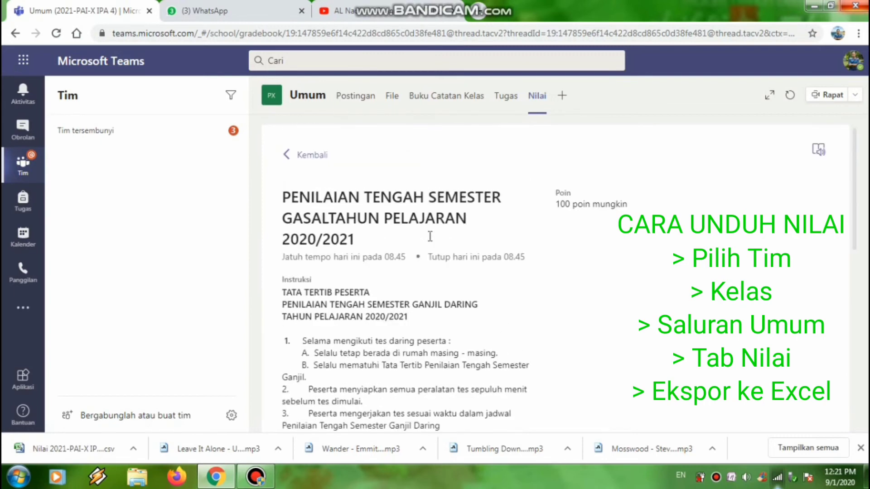
click(288, 156)
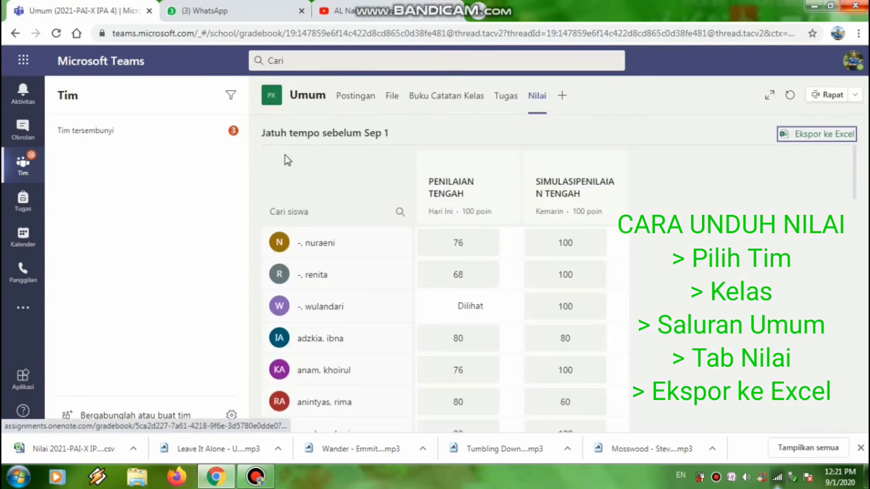
View the midterm simulation assignment's details, and look through the students' scores for both assignments in the grade list
click(565, 193)
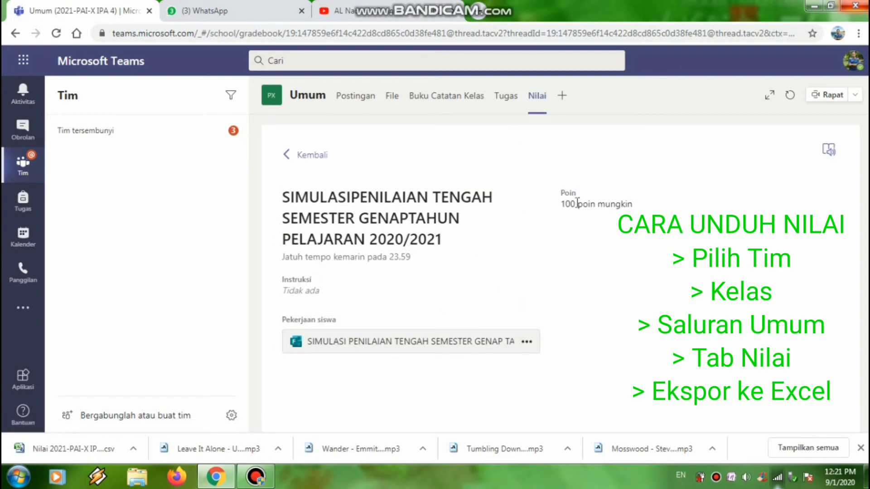
click(289, 156)
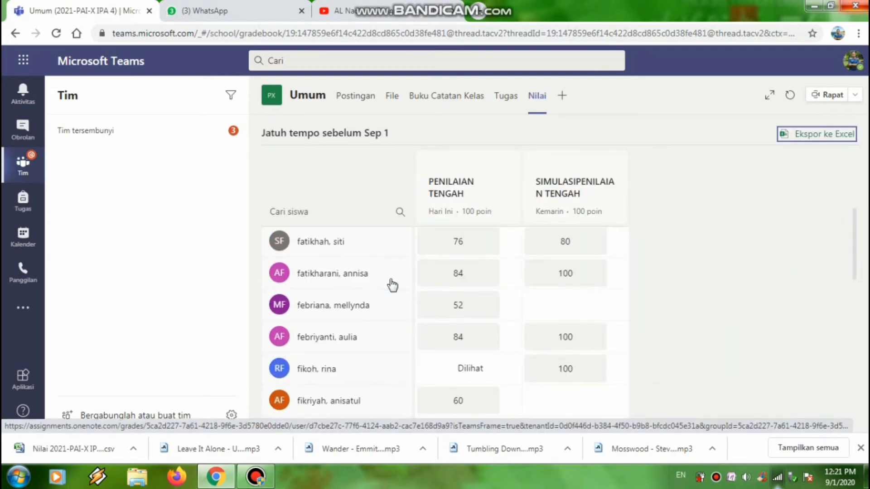
scroll(393, 284, down, 10)
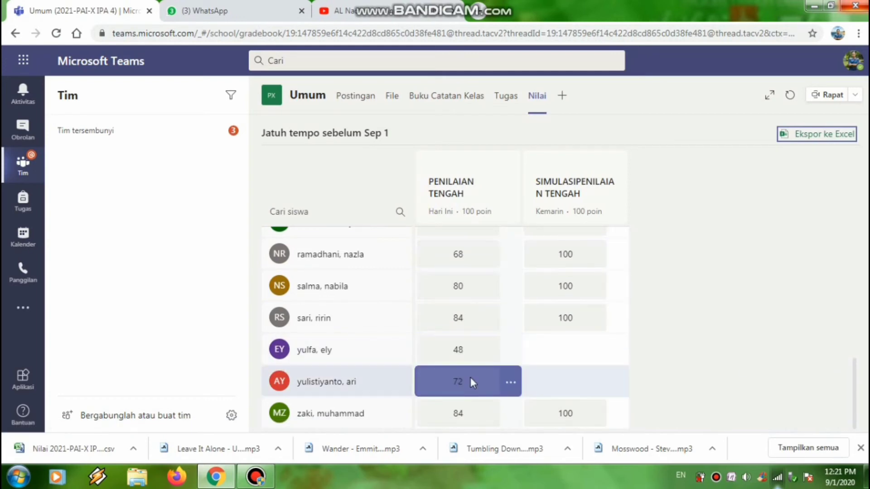
Export the 2021-PAI-X IPA 4 midterm grades to Excel and open the downloaded CSV file
scroll(470, 379, up, 4)
scroll(470, 379, up, 3)
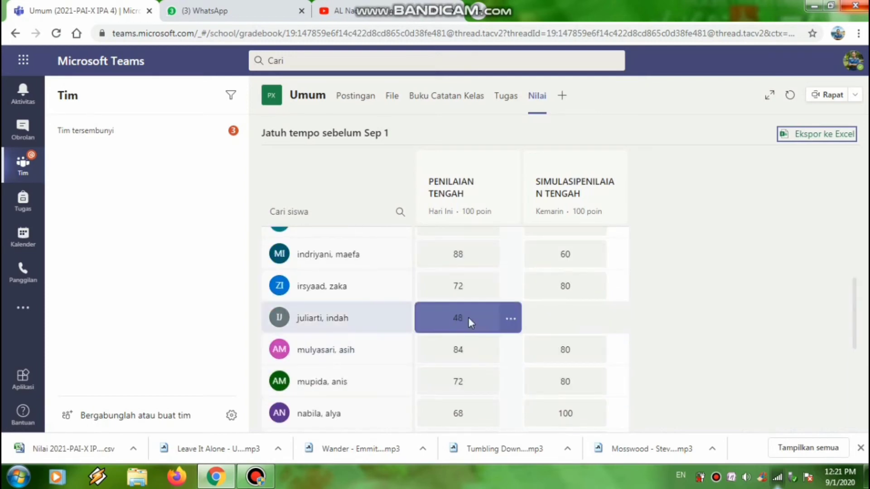
scroll(469, 317, up, 5)
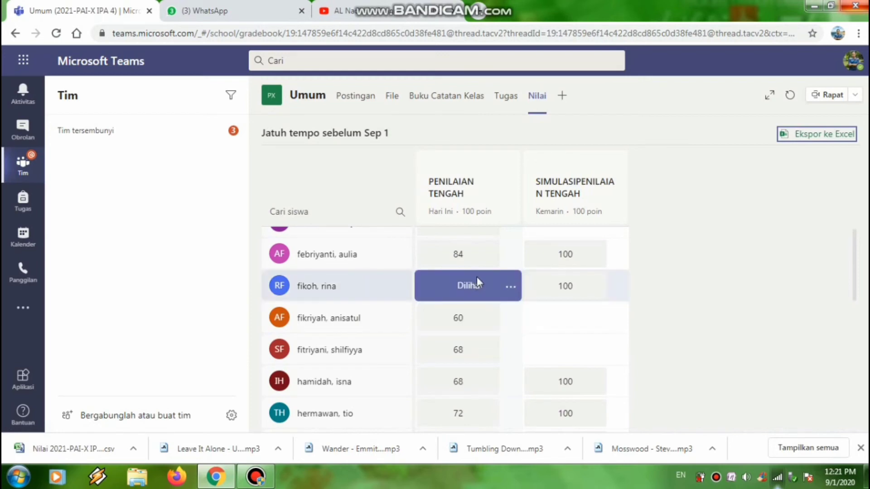
scroll(477, 281, up, 4)
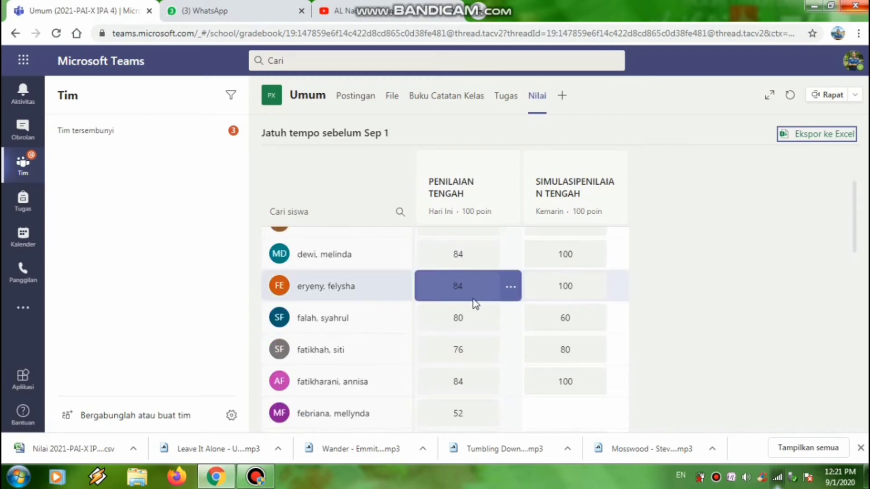
scroll(474, 303, down, 5)
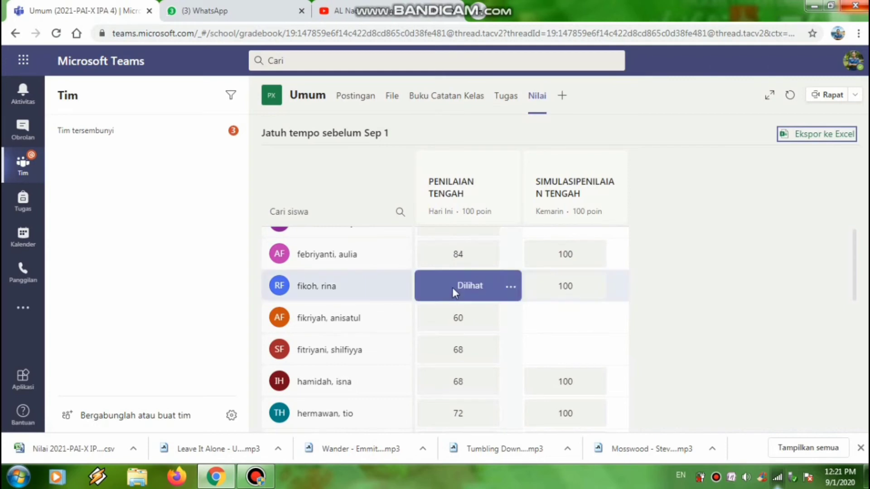
scroll(453, 288, up, 10)
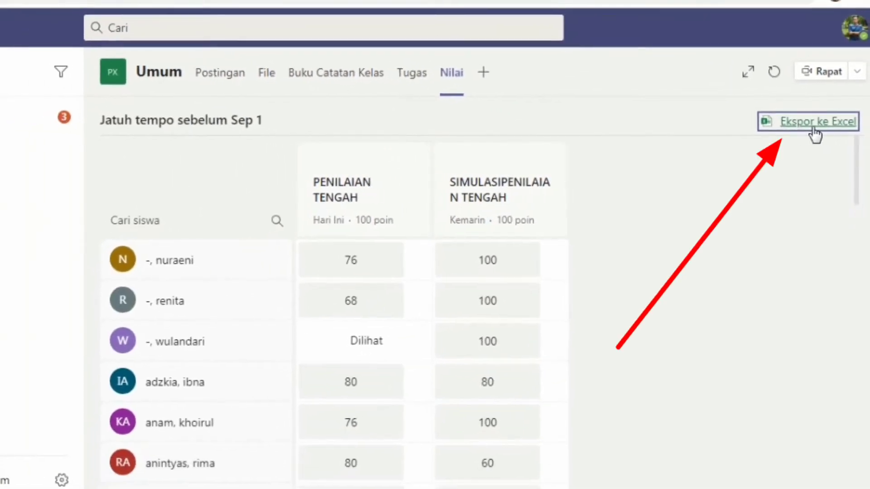
click(814, 127)
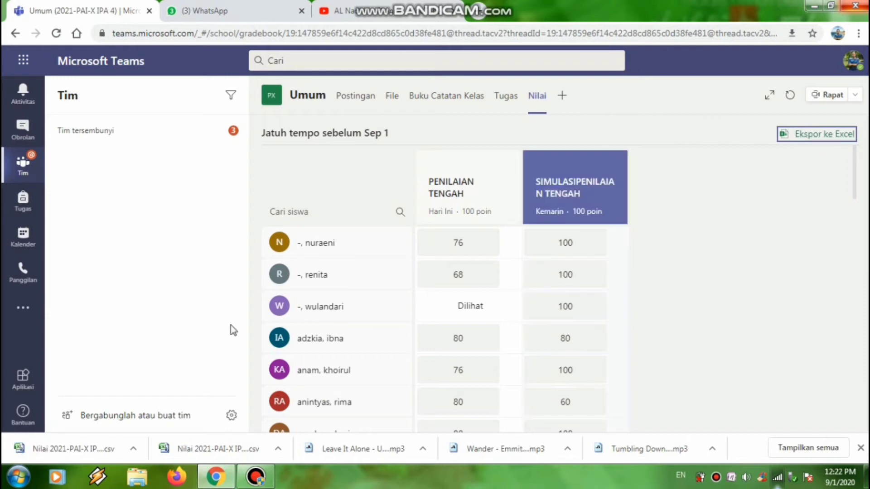
click(132, 448)
click(162, 370)
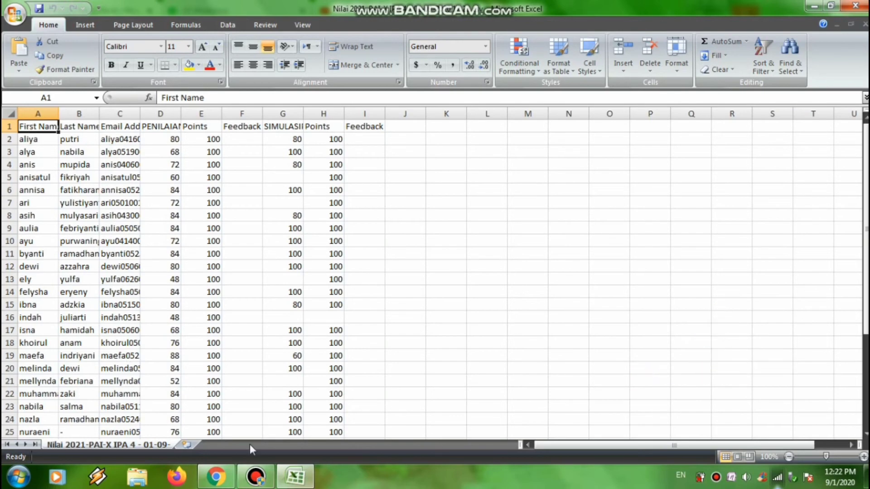
Insert a blank column before the First Name column and enter the header "No" in cell A1
drag(94, 248, 362, 394)
click(436, 356)
scroll(437, 345, up, 5)
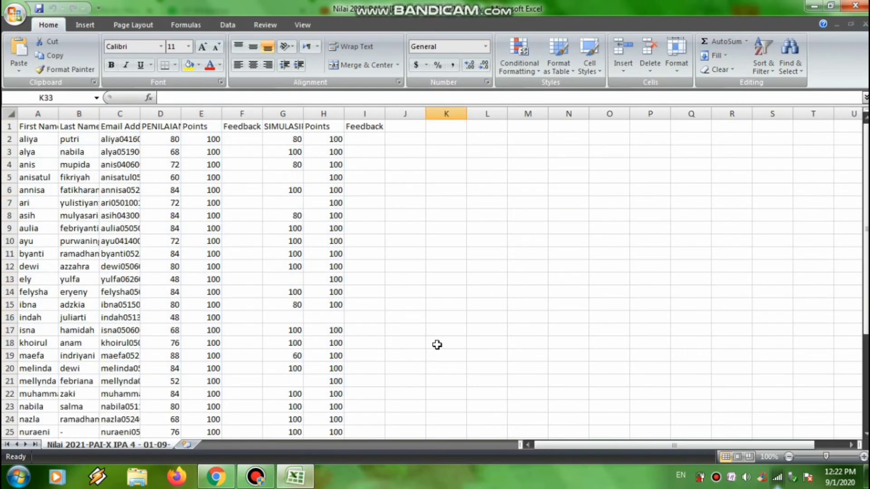
click(40, 113)
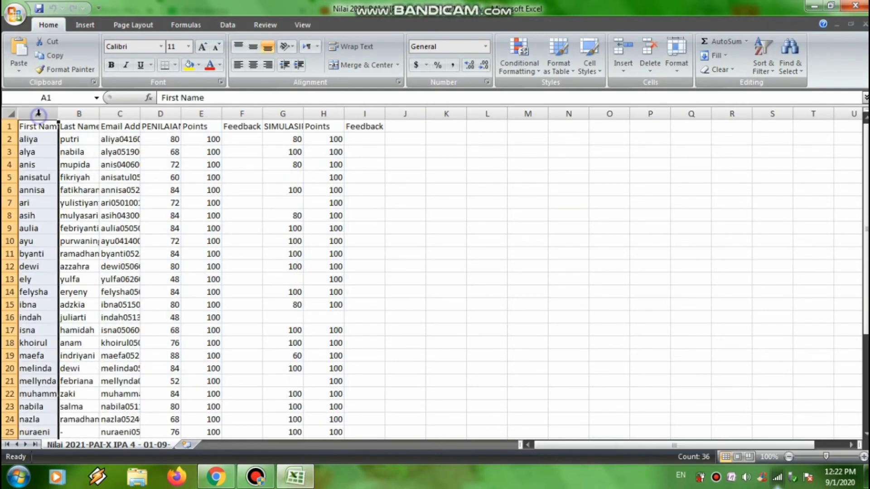
right_click(39, 116)
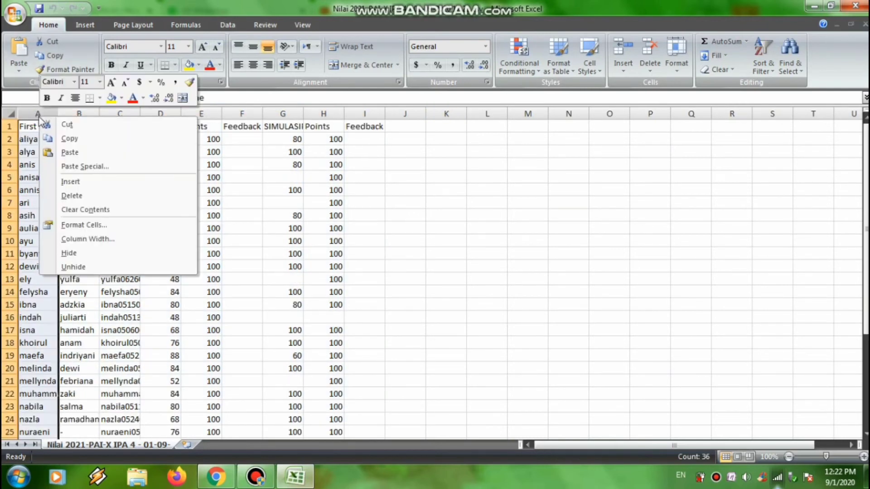
click(81, 181)
click(32, 140)
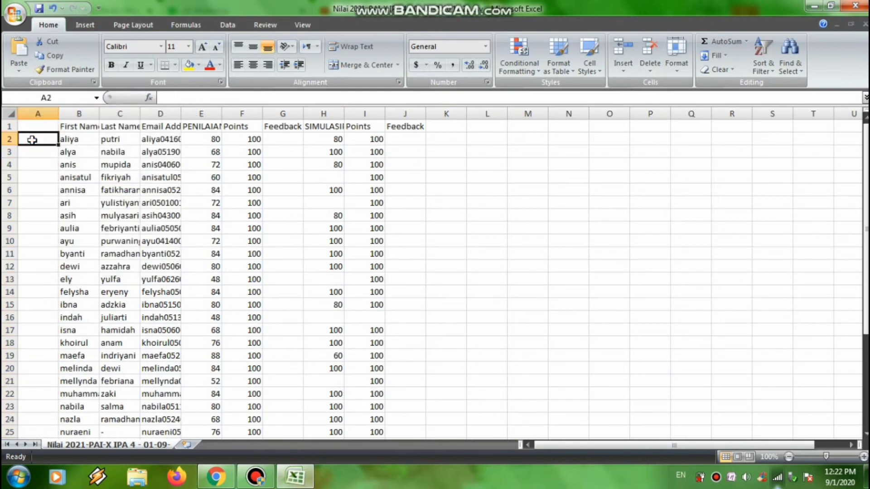
click(36, 123)
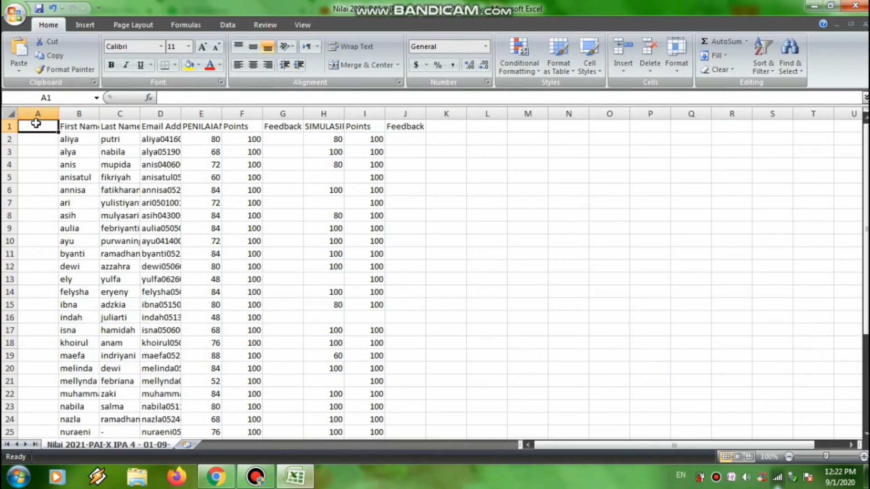
text(No)
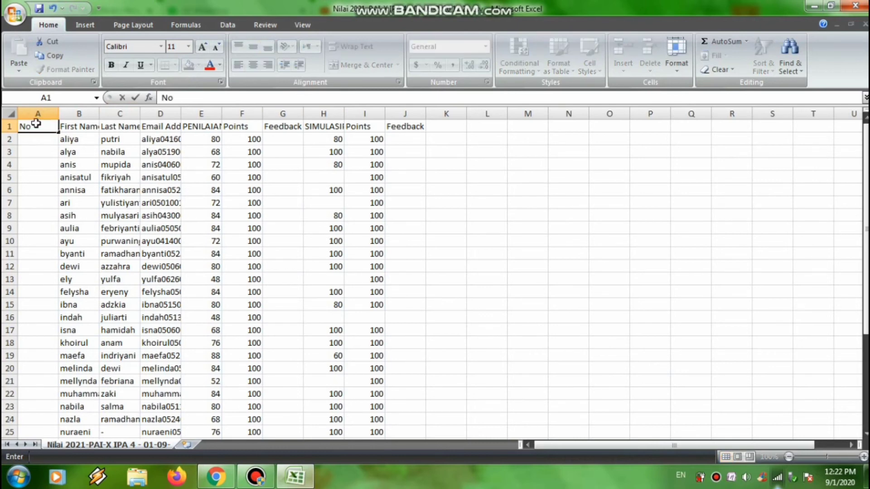
key(Return)
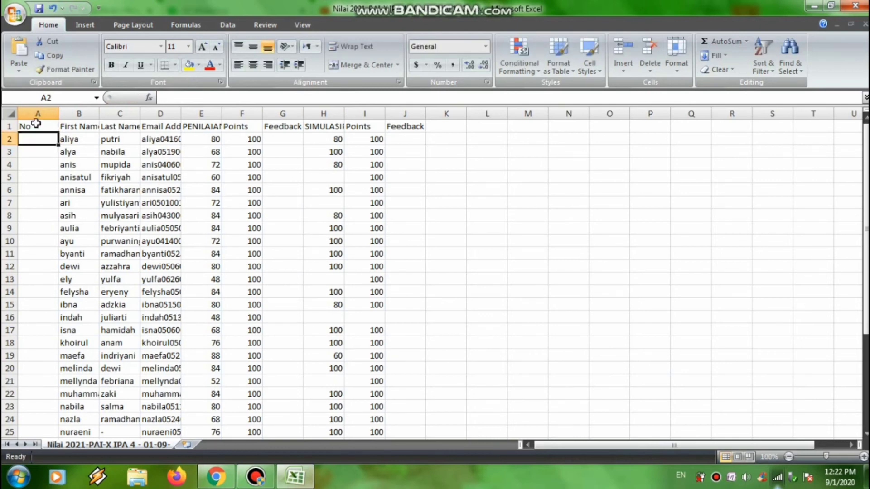
Number the first three student rows 1, 2 and 3 in cells A2 to A4
text(1)
key(Return)
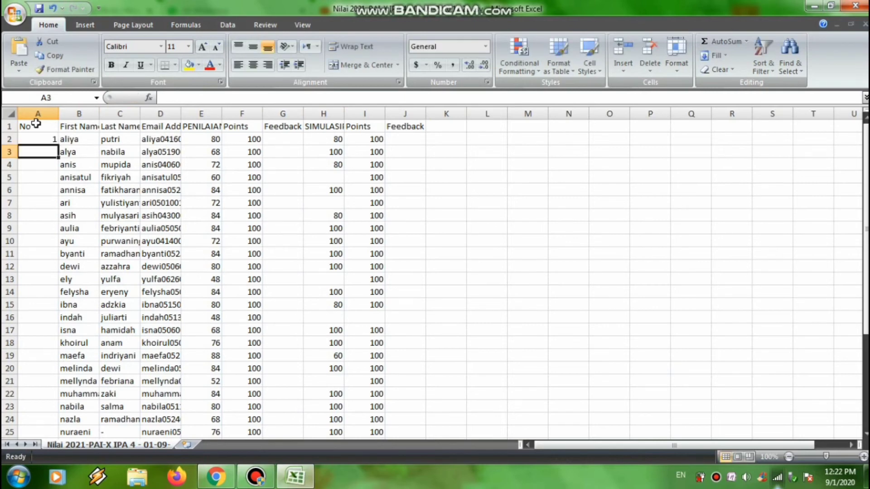
text(2)
key(Return)
text(3)
key(Return)
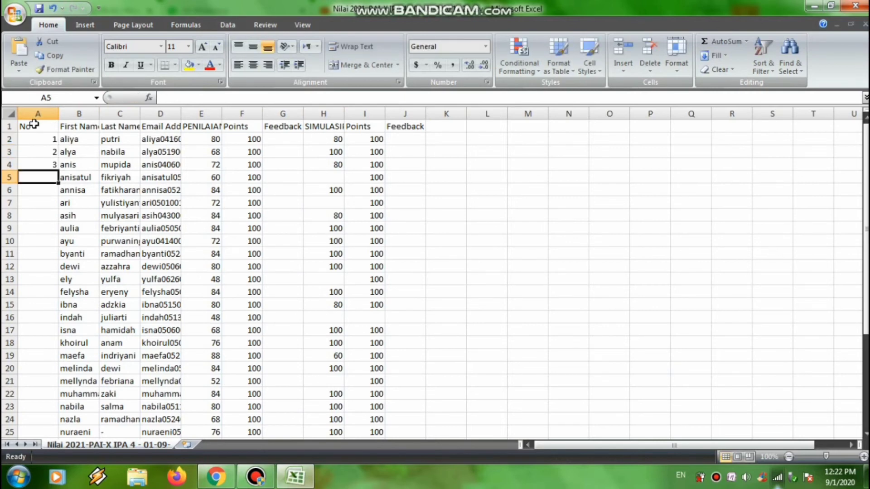
Fill the numbering in column A down to row 36 and set the fill option to Copy Cells
drag(34, 140, 59, 386)
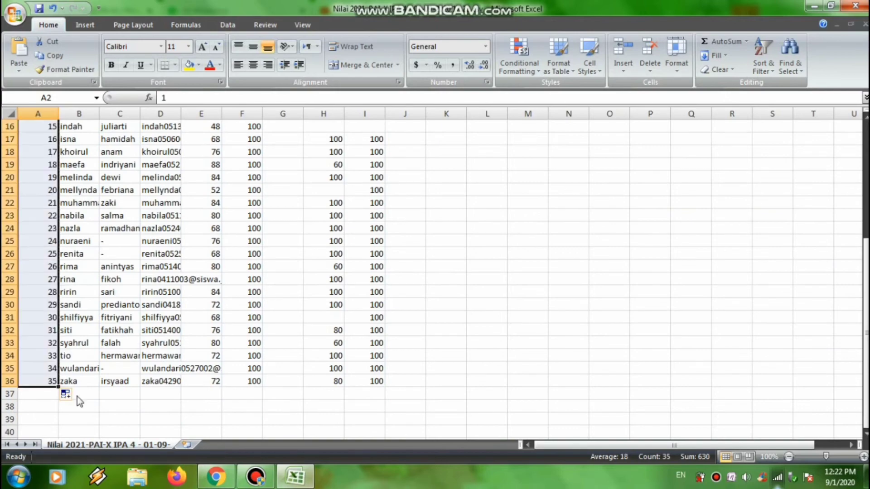
click(76, 396)
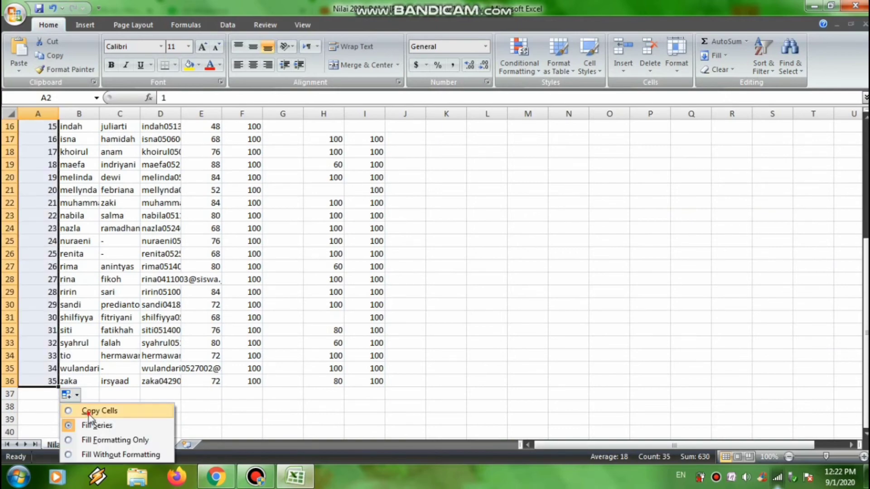
click(90, 411)
scroll(90, 414, up, 5)
scroll(87, 412, down, 2)
scroll(93, 399, up, 2)
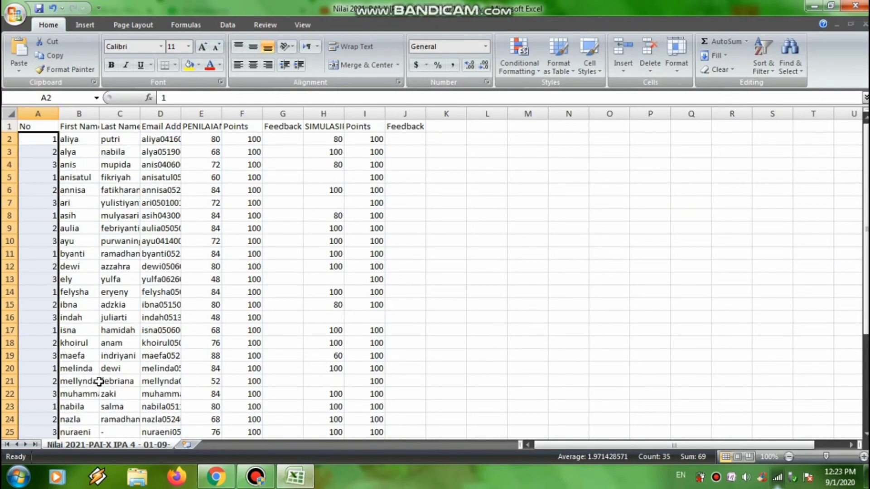
Outline the grade table A1:J36 with a solid border and add inner horizontal lines in the finest line style
drag(29, 129, 380, 338)
right_click(314, 300)
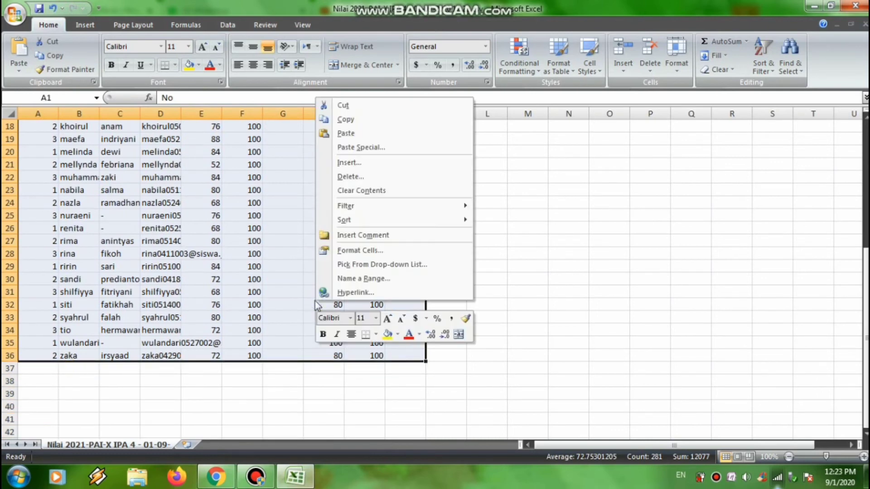
click(361, 251)
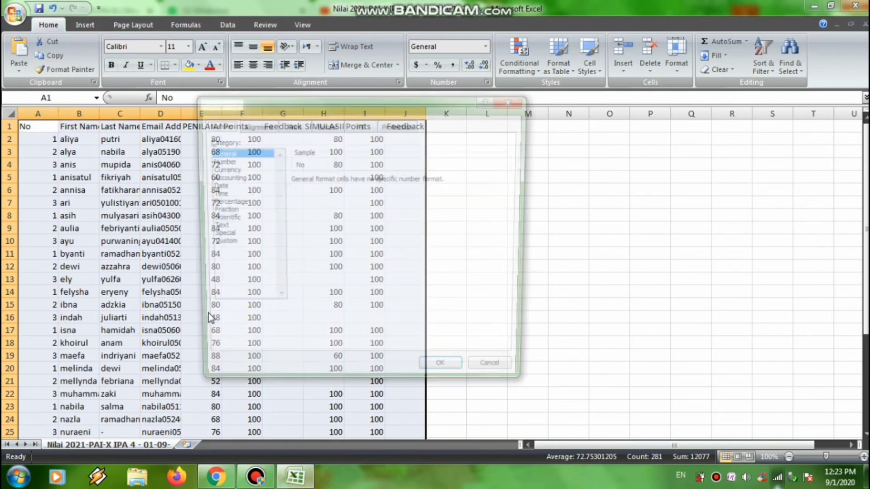
click(331, 124)
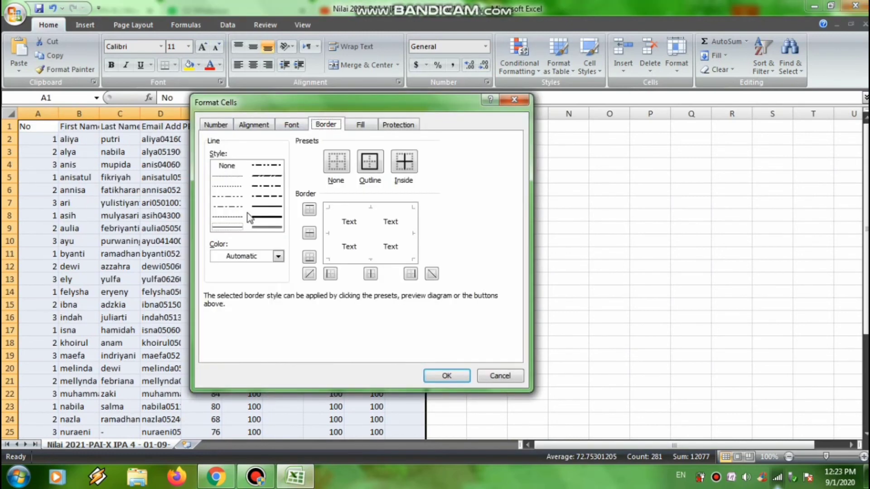
click(328, 218)
click(346, 208)
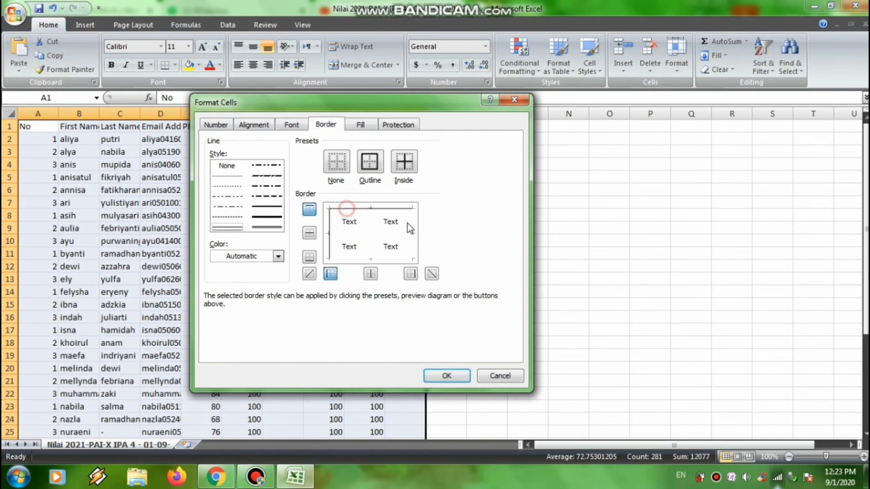
click(412, 223)
click(370, 260)
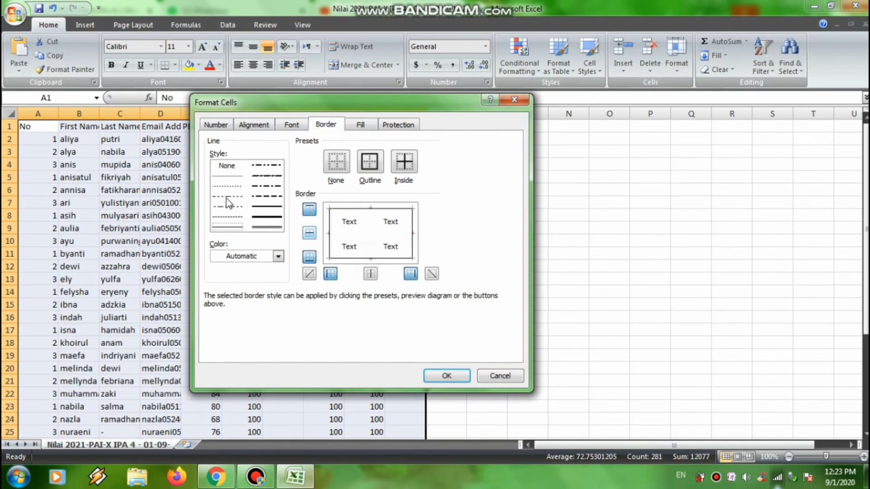
click(224, 176)
click(362, 239)
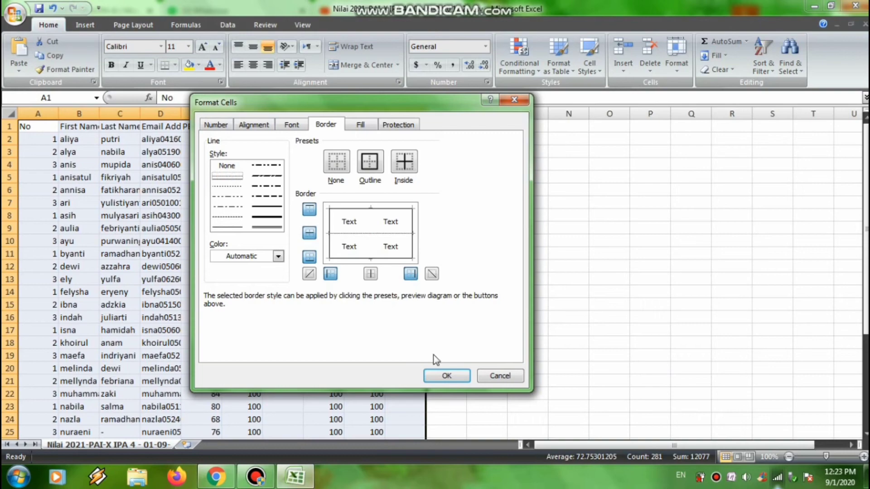
click(446, 375)
Set the row height of all the grade table's rows to 20
drag(8, 196, 9, 195)
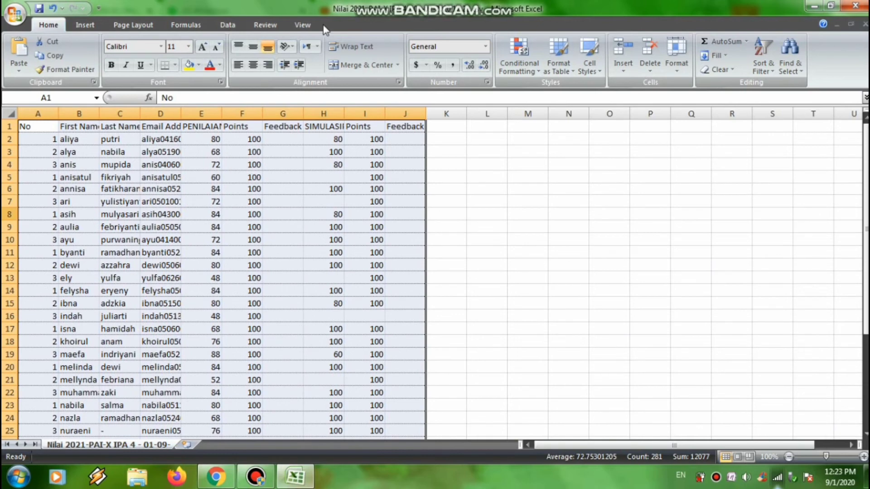
click(676, 72)
click(693, 101)
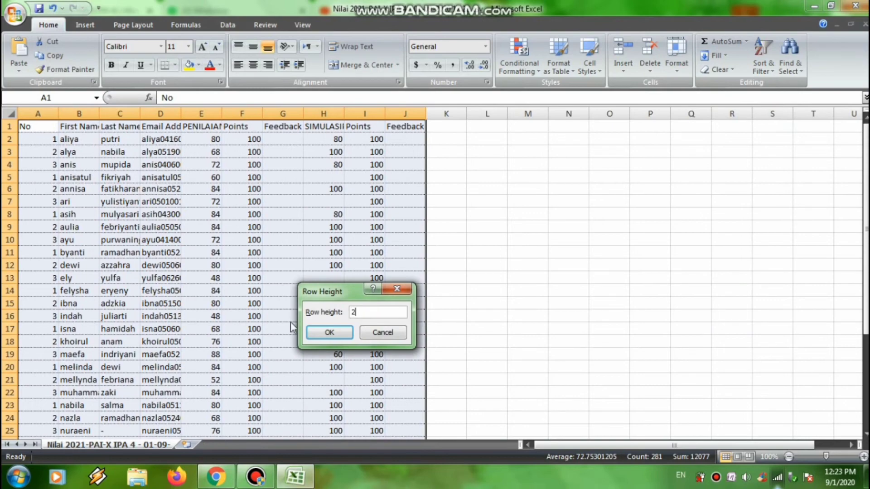
text(20)
key(Return)
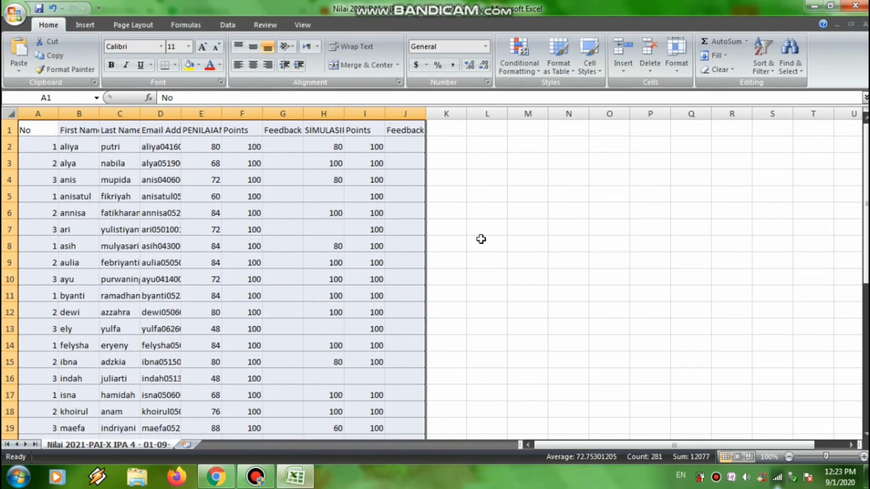
Make the header cells A1:J1 bold and centre their text vertically and horizontally
click(13, 129)
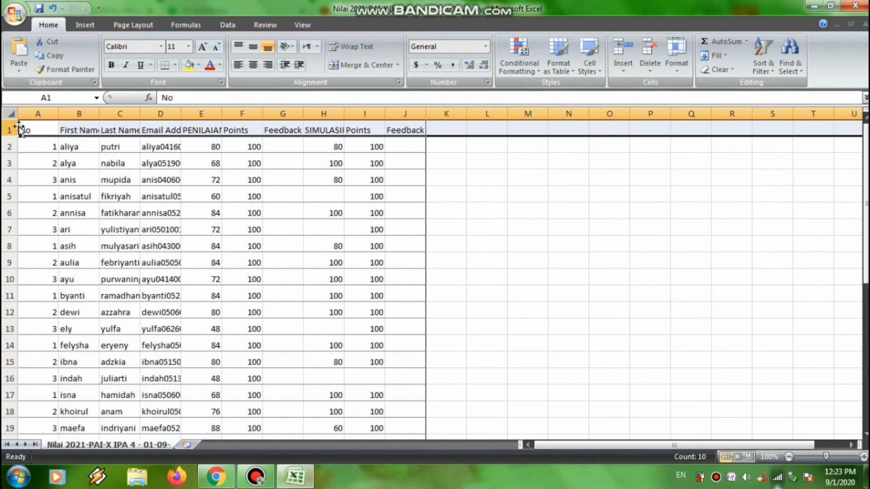
click(27, 129)
drag(27, 128, 297, 130)
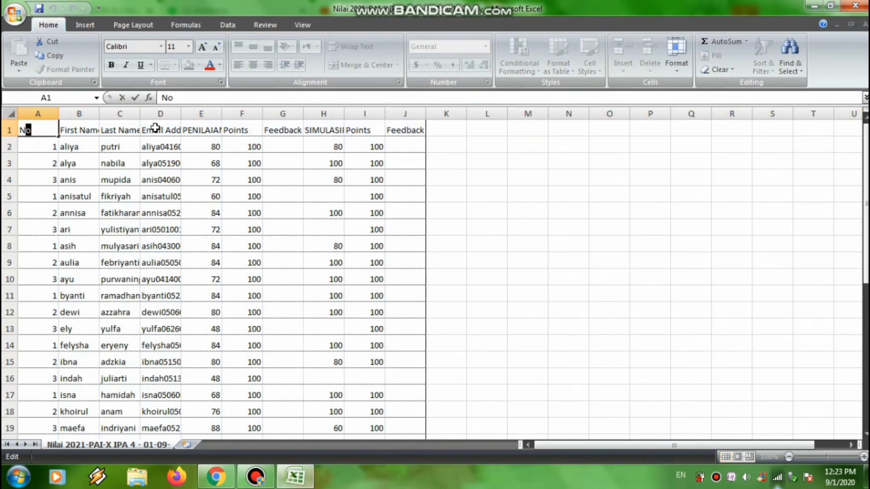
click(155, 128)
drag(25, 129, 408, 127)
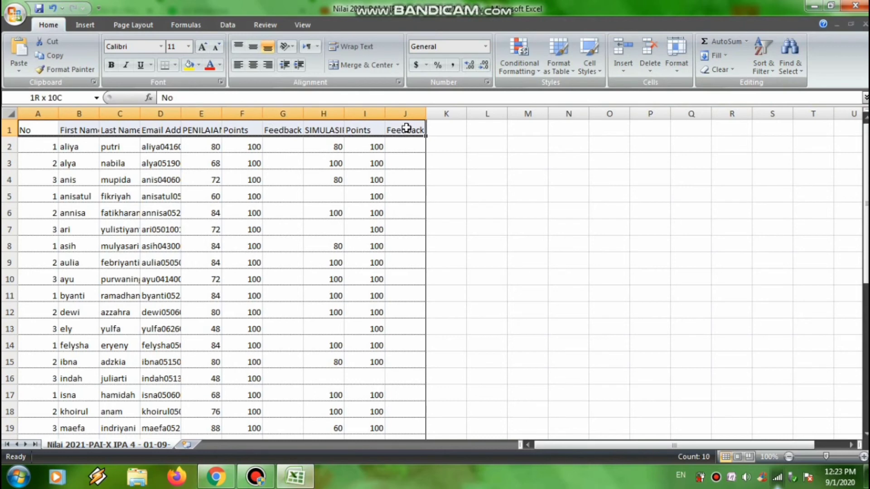
click(112, 66)
click(253, 47)
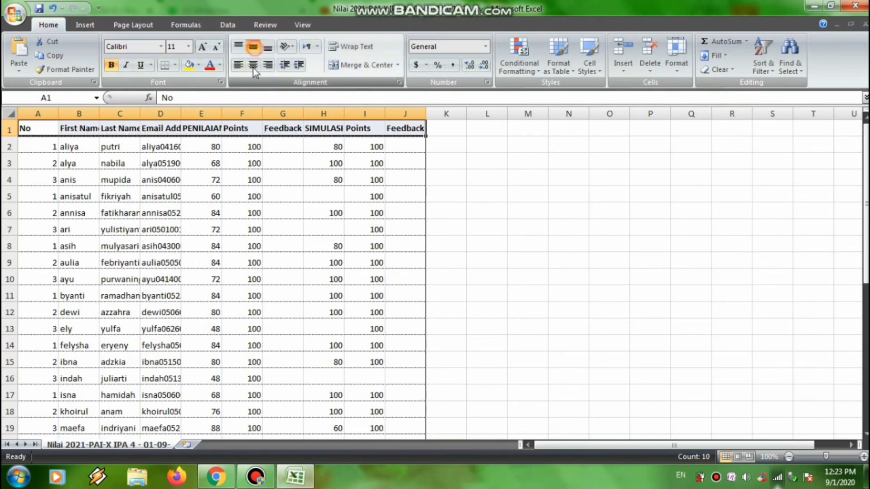
click(253, 66)
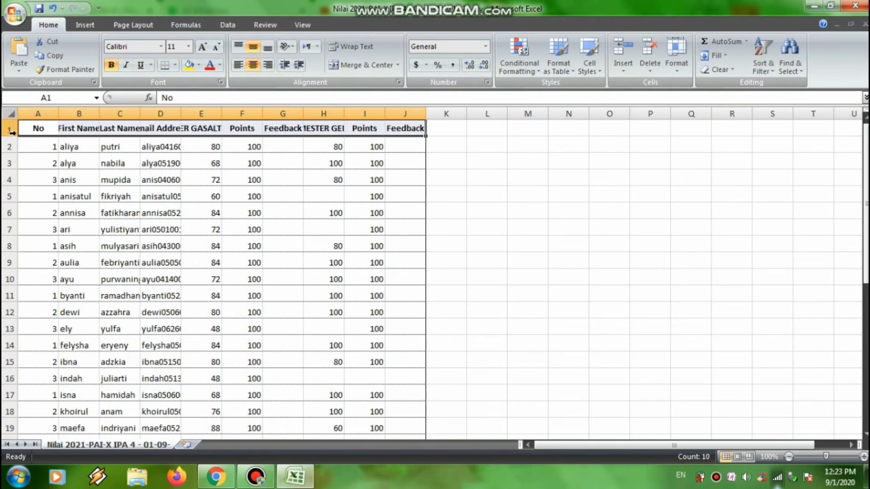
Increase the header row's height and narrow the No column to fit its numbers
drag(10, 138, 14, 148)
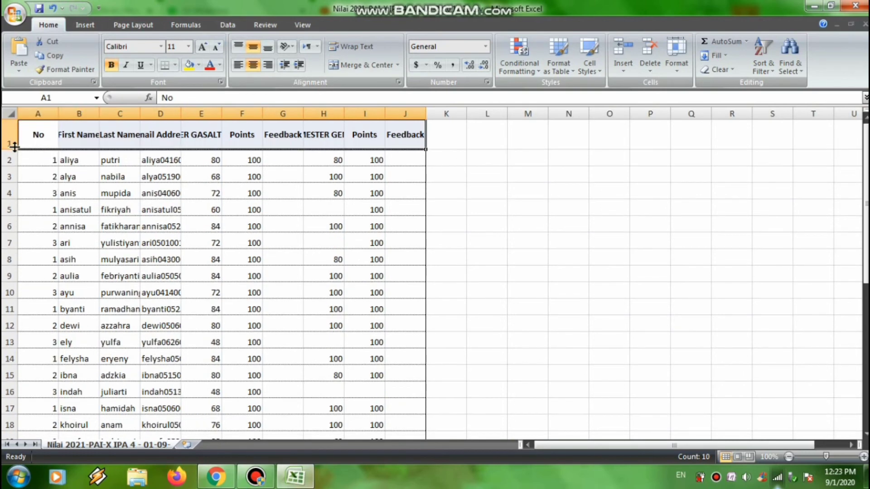
click(48, 135)
drag(58, 113, 385, 134)
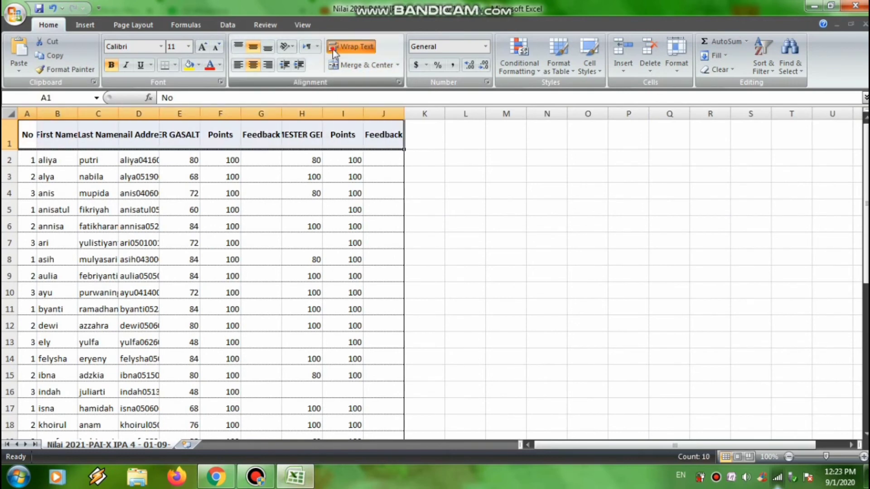
Wrap the text of the header cells A1:J1 and fit the First Name, Last Name and Email Address columns to their contents
click(351, 46)
click(61, 129)
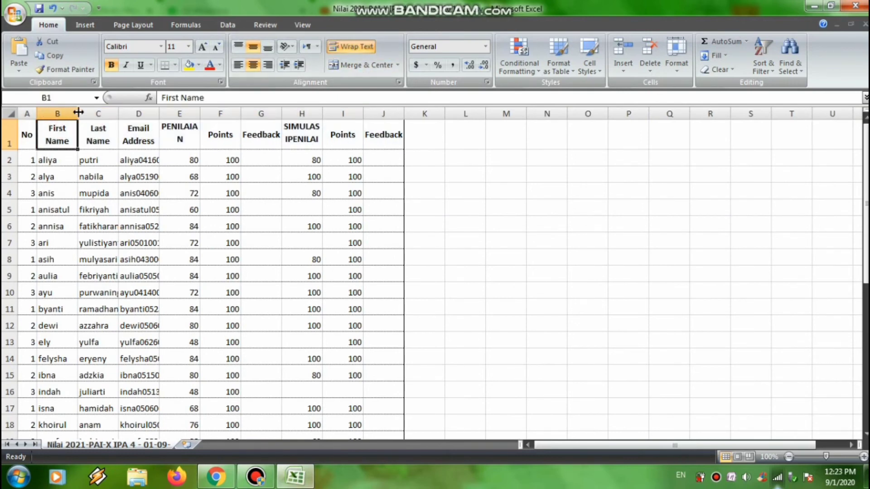
drag(78, 112, 339, 114)
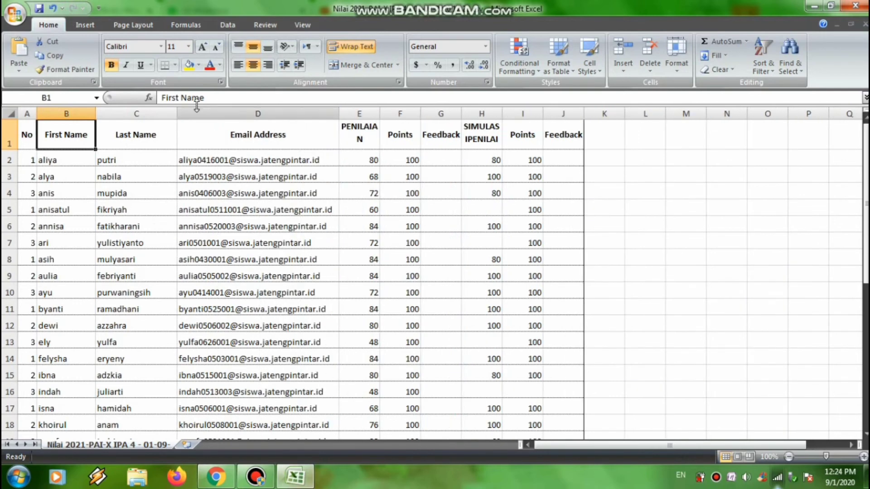
drag(177, 113, 170, 112)
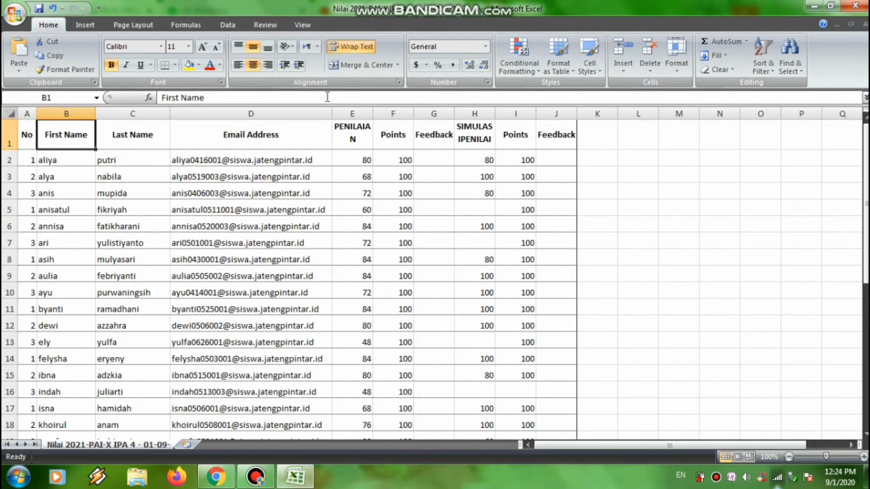
Slightly widen the two assessment score columns E and H and the last Feedback column
drag(373, 113, 384, 115)
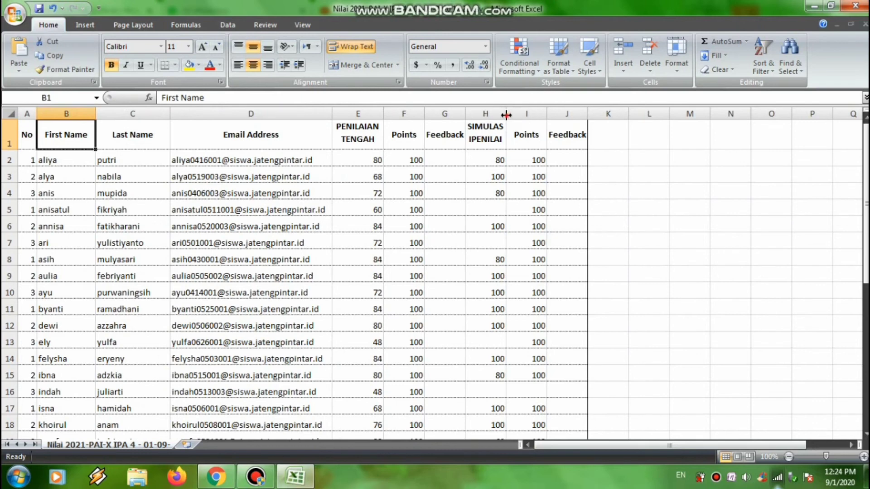
drag(505, 114, 511, 115)
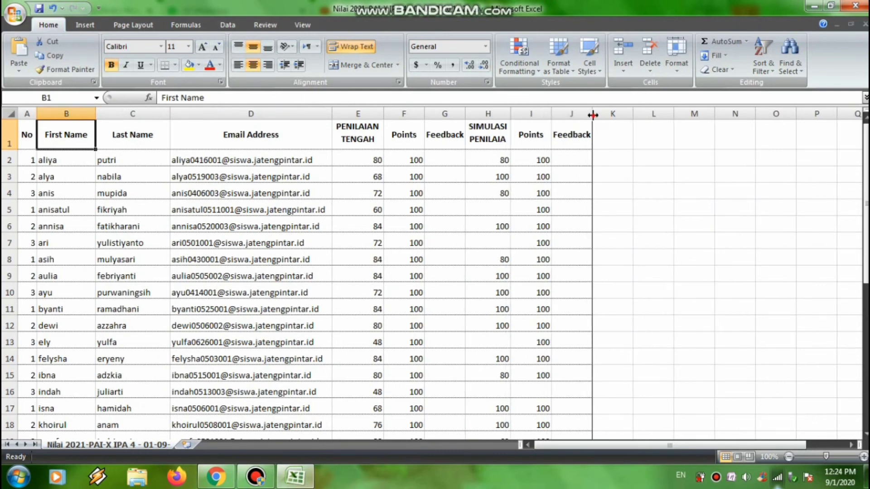
drag(587, 114, 592, 115)
click(613, 175)
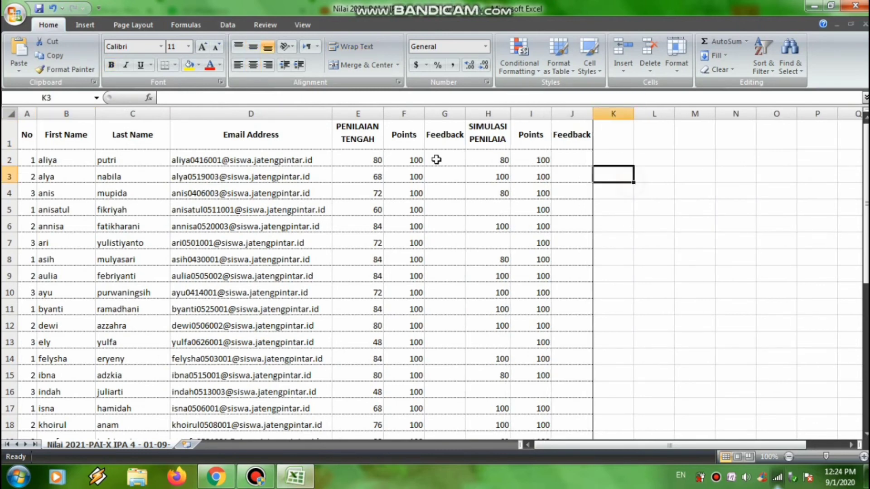
Review the full header titles and the scores down the two assessment columns E and H
click(357, 129)
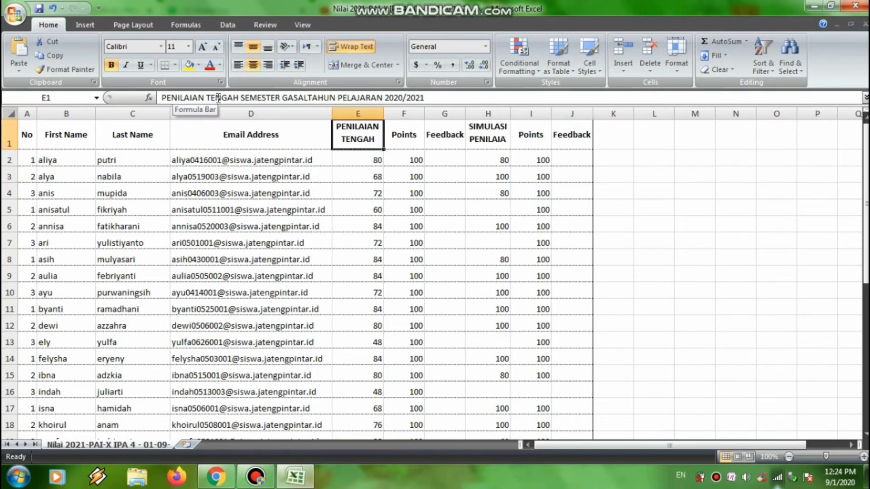
click(357, 114)
scroll(357, 114, down, 13)
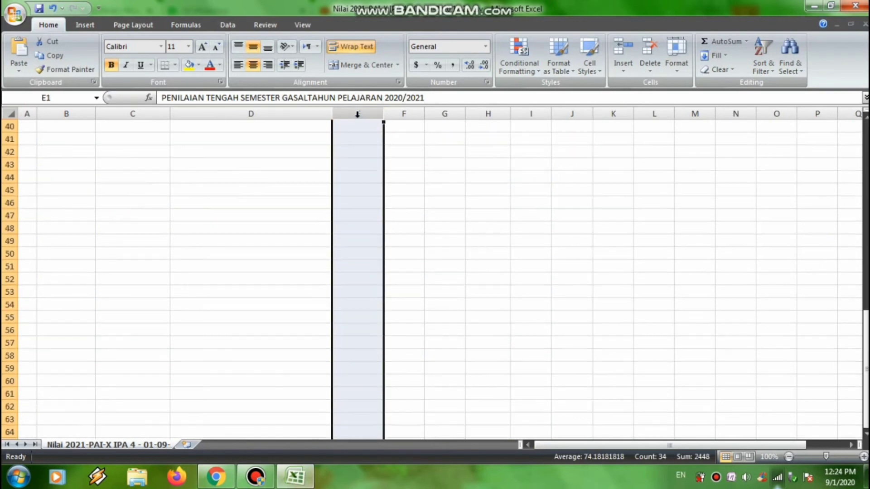
scroll(357, 114, up, 13)
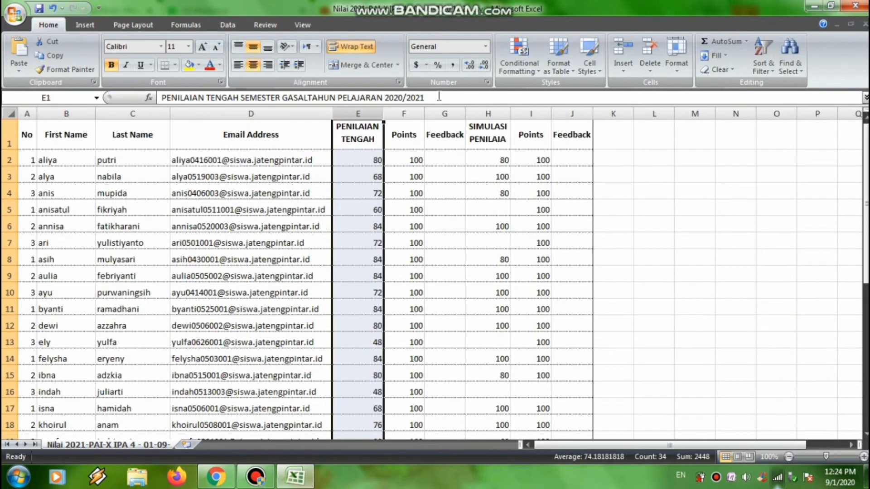
click(489, 113)
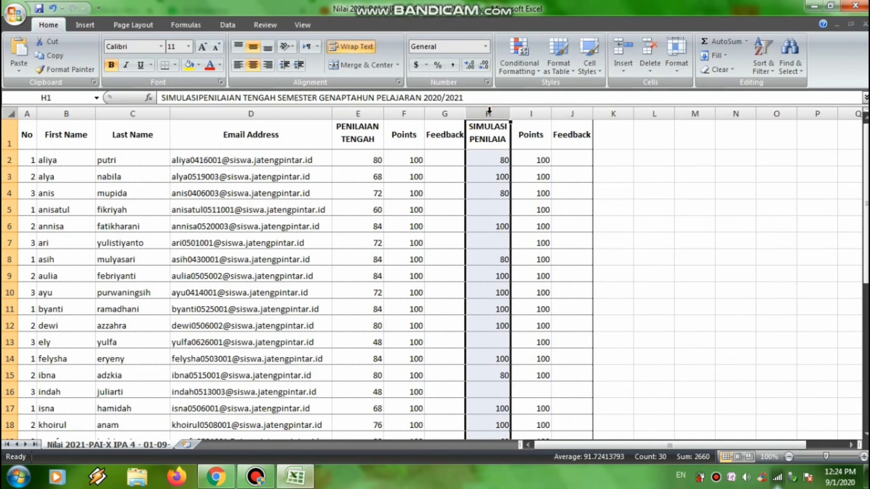
scroll(489, 111, down, 12)
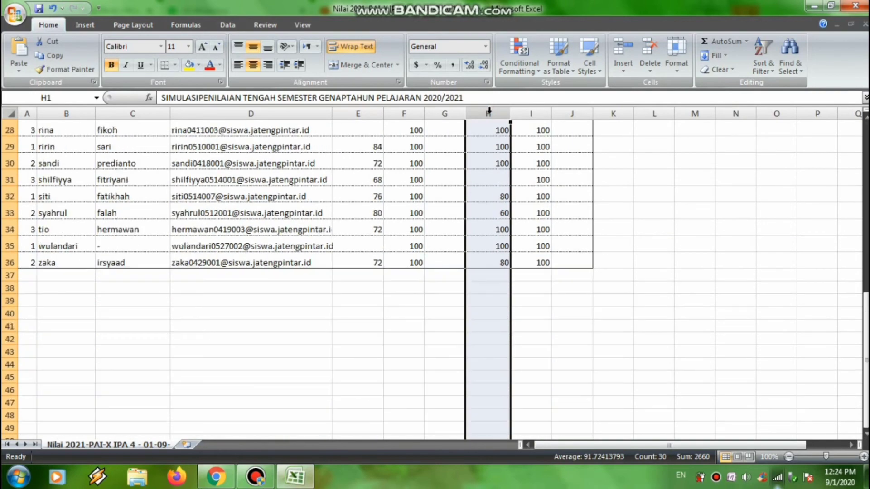
scroll(489, 111, up, 4)
scroll(499, 127, up, 7)
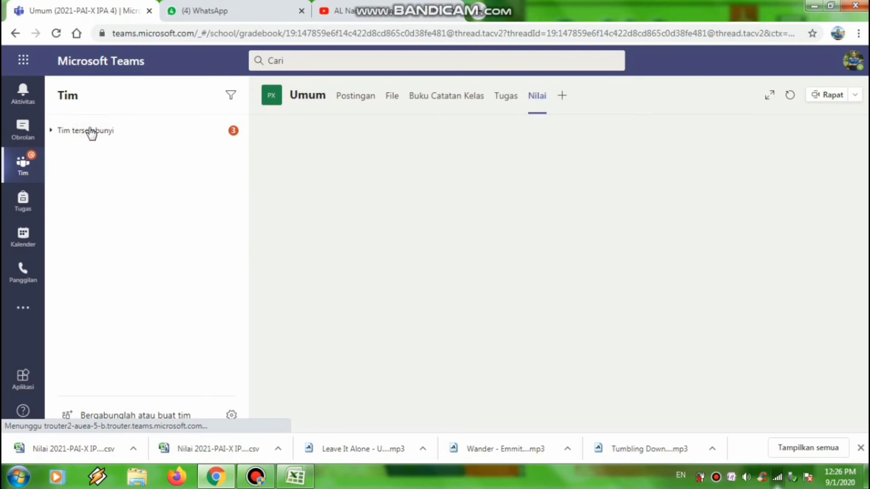
In Microsoft Teams, expand the hidden teams list and collapse the channels of 2021-PAI-X IPA 3 and 2021-PAI-X IPA 4
click(92, 131)
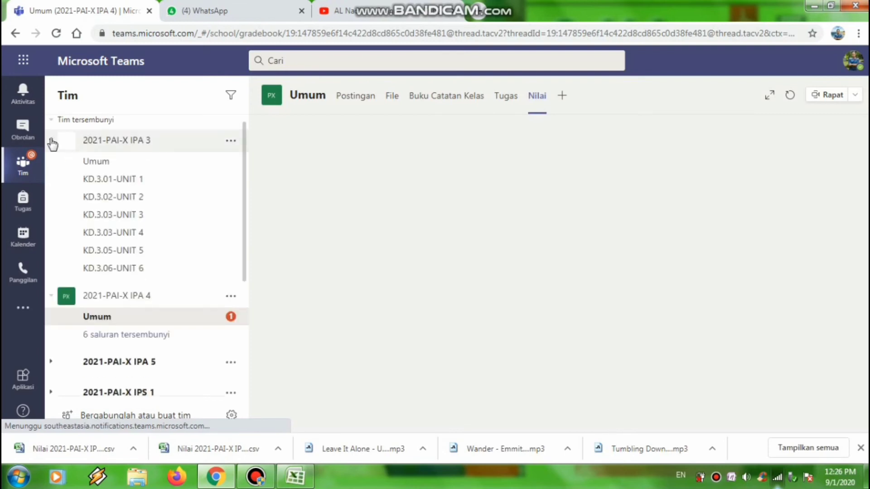
click(51, 142)
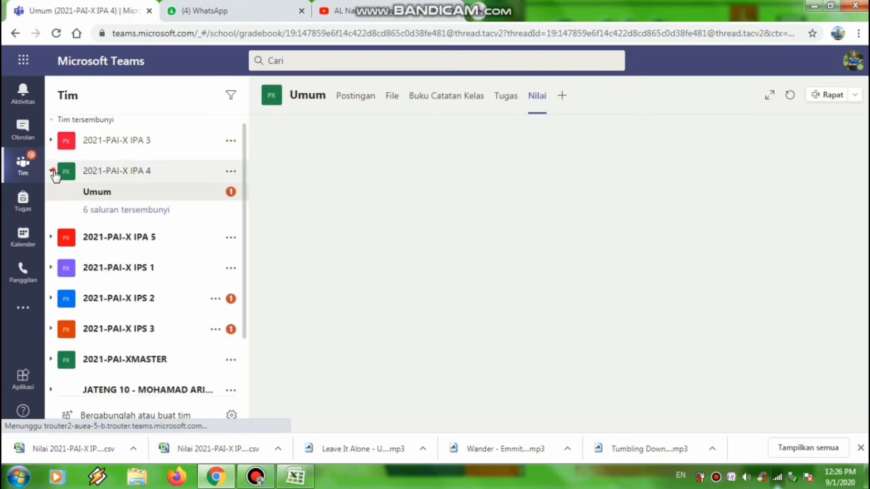
click(53, 171)
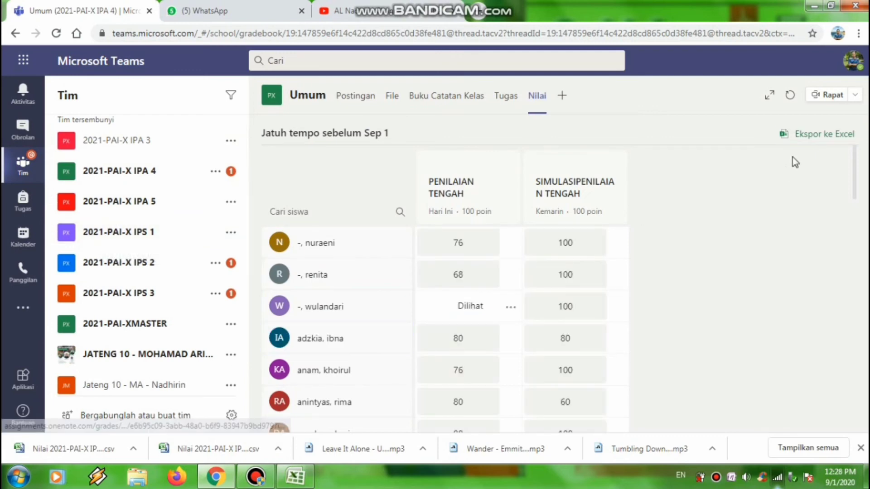
Export the 2021-PAI-X IPA 4 grades to Excel and open the downloaded CSV file
click(806, 136)
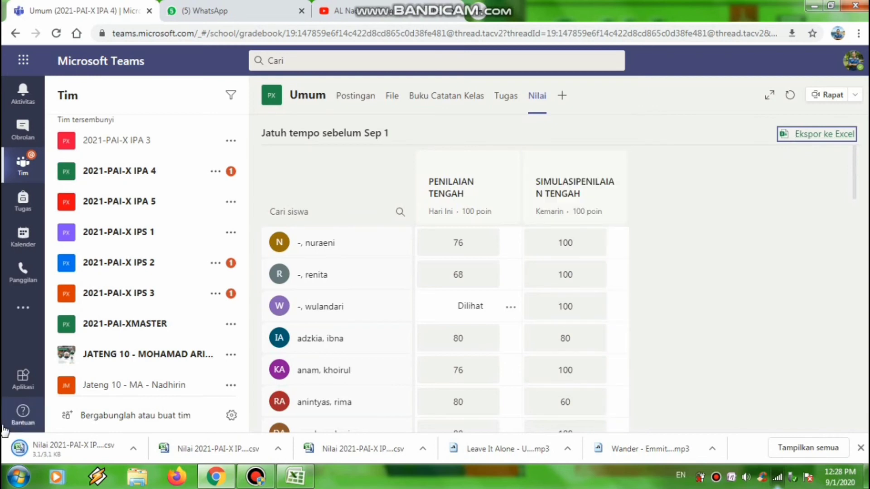
click(134, 450)
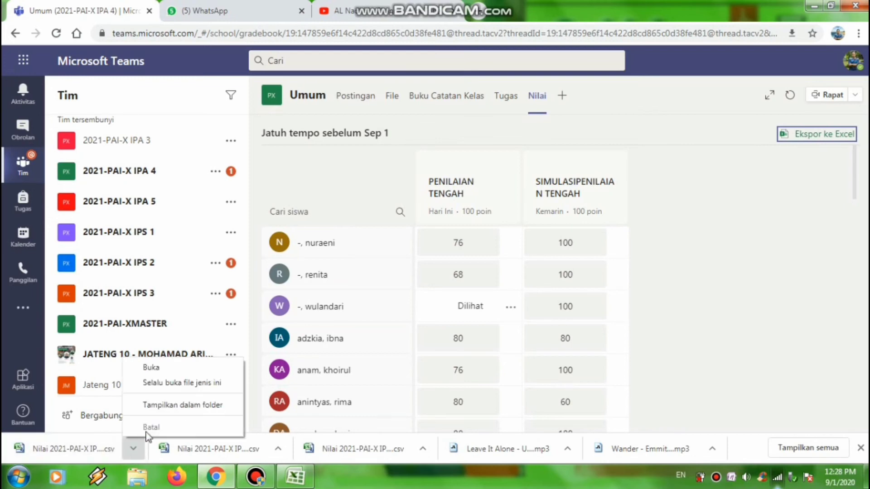
click(171, 369)
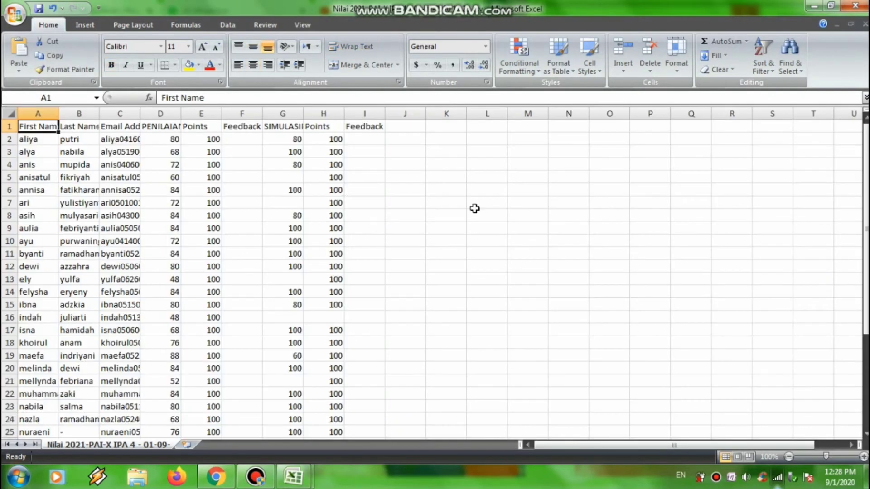
Insert a new column before First Name and enter the header No in cell A1
click(474, 204)
click(27, 130)
click(435, 145)
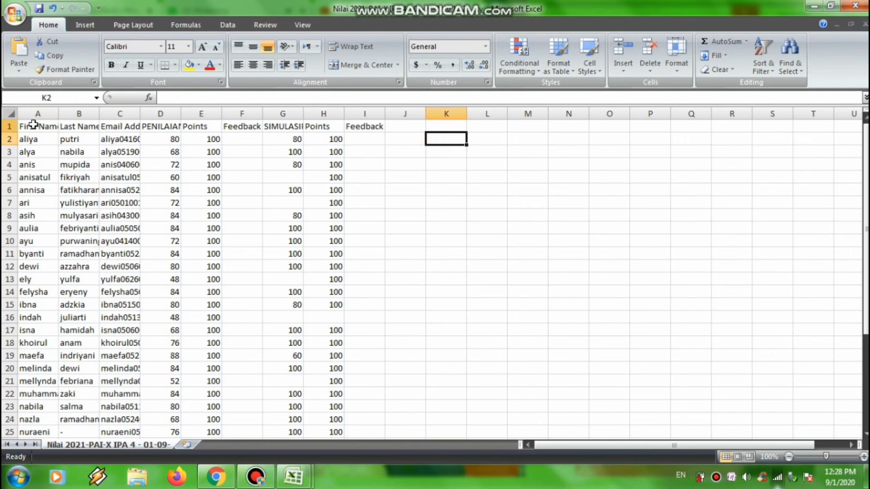
click(35, 113)
right_click(34, 113)
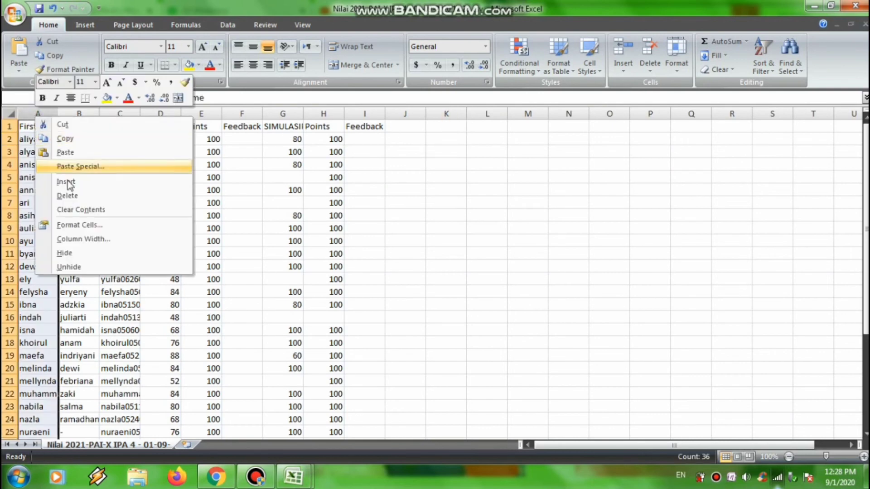
click(66, 181)
click(33, 128)
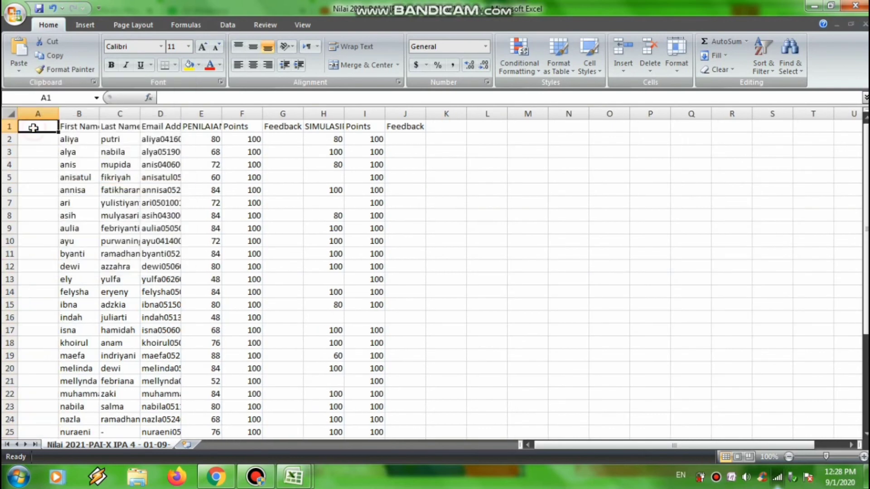
text(No)
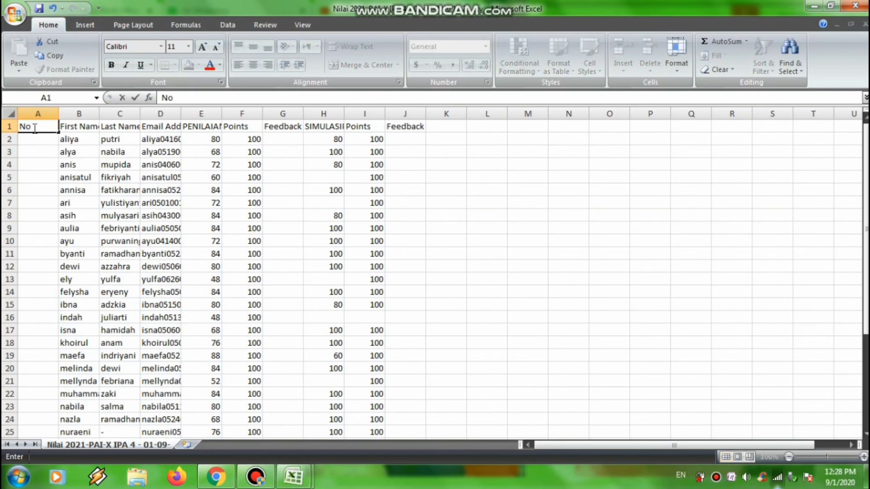
key(Return)
Enter 1, 2 and 3 in A2:A4 and fill the number series down to cell A36
text(1)
key(Return)
text(2)
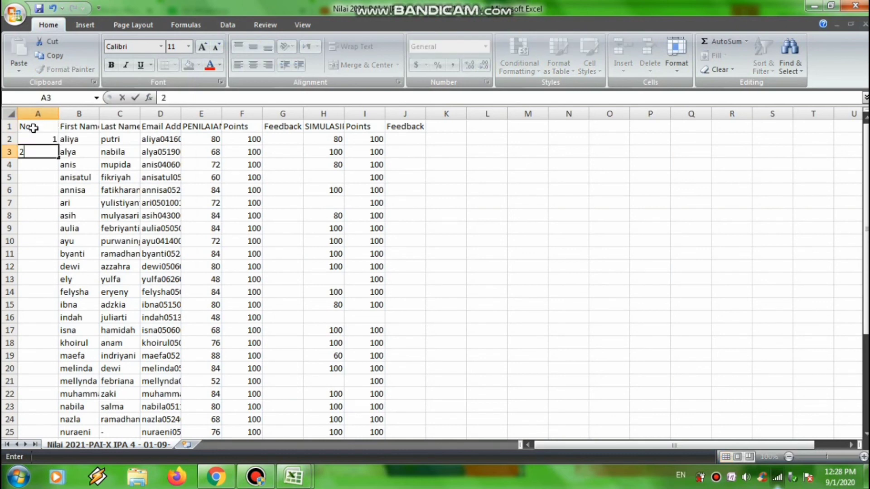
key(Return)
text(3)
key(Return)
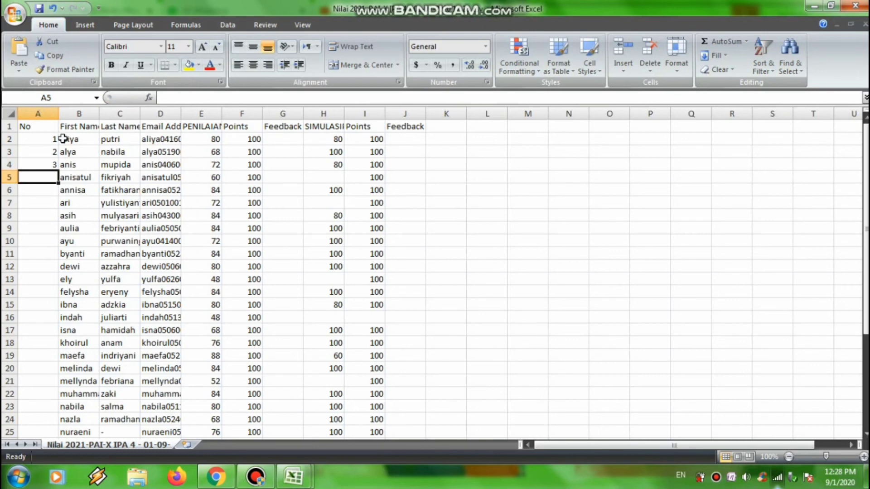
drag(49, 139, 67, 420)
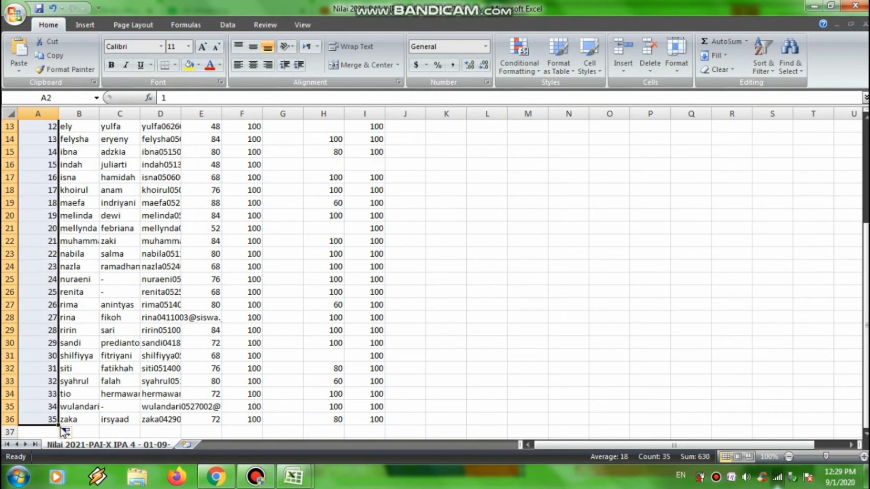
scroll(50, 330, up, 4)
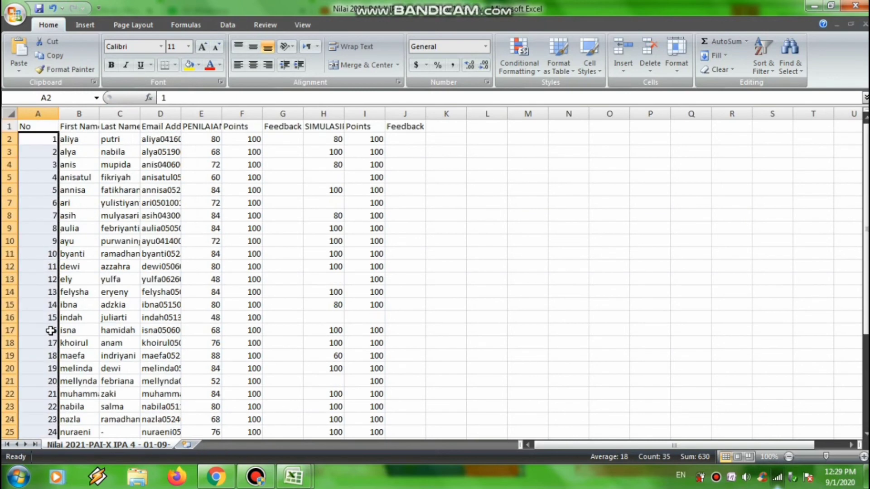
Give A1:J36 a solid outline and solid inner vertical borders, with inner horizontal borders in the finest line style
click(457, 269)
drag(27, 128, 364, 398)
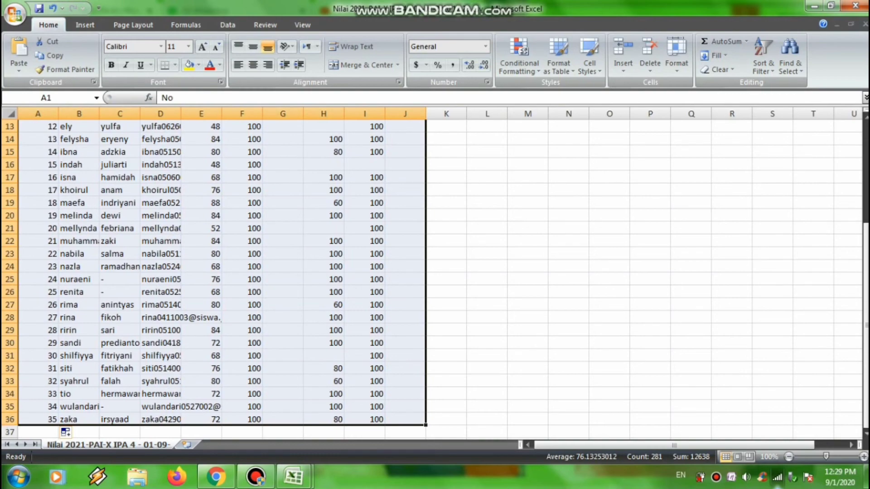
right_click(295, 203)
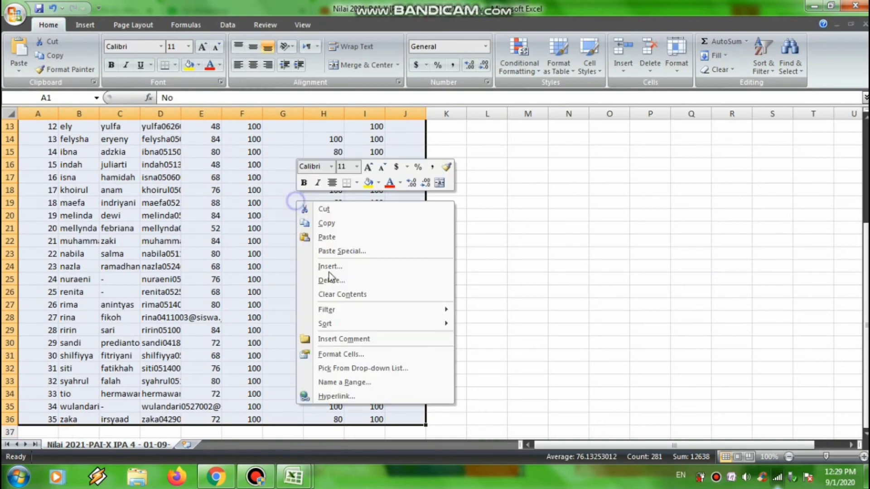
click(335, 355)
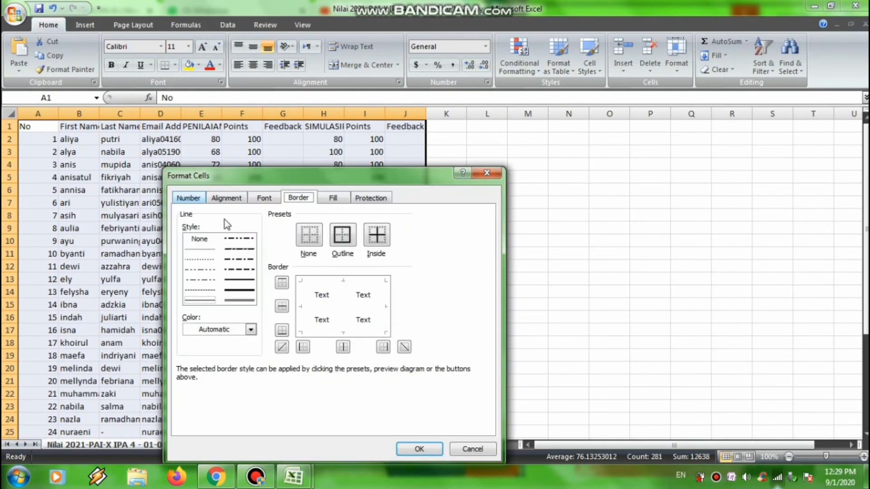
click(319, 291)
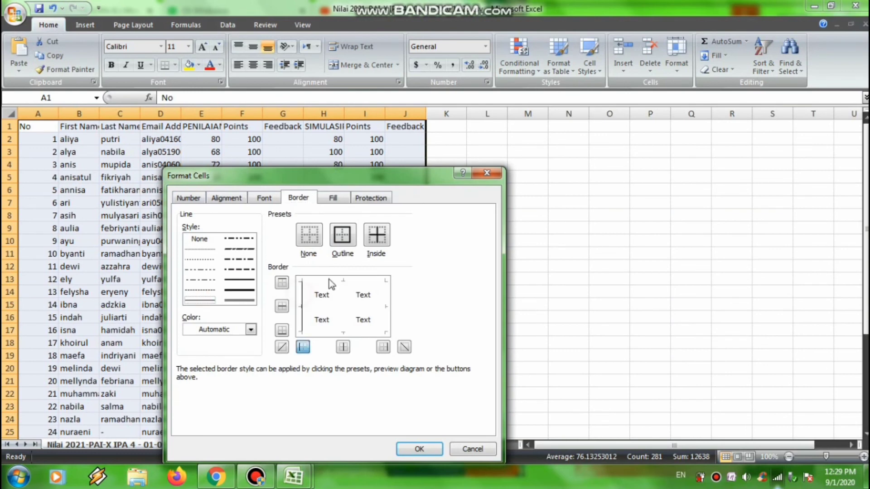
click(330, 279)
click(382, 290)
click(342, 334)
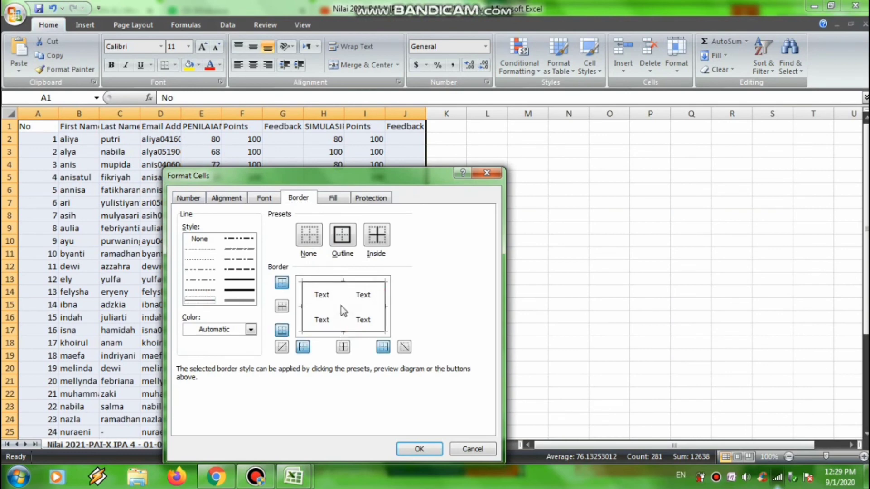
click(342, 307)
click(319, 307)
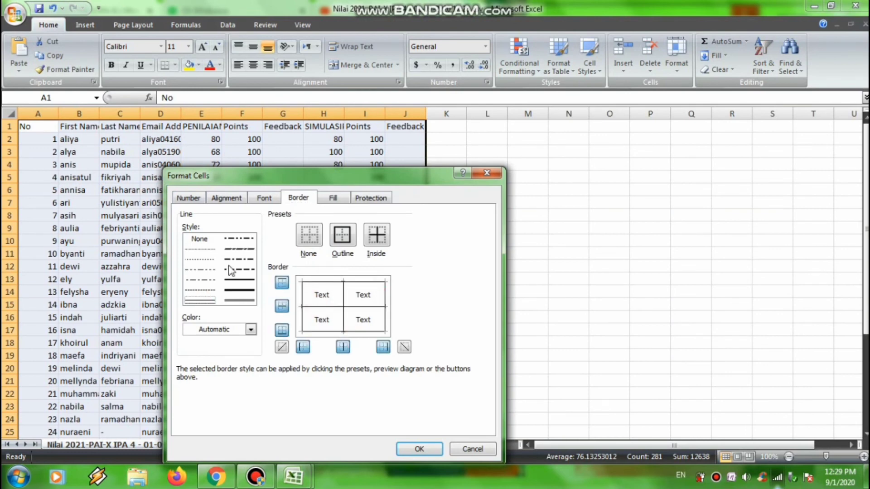
click(199, 249)
click(320, 307)
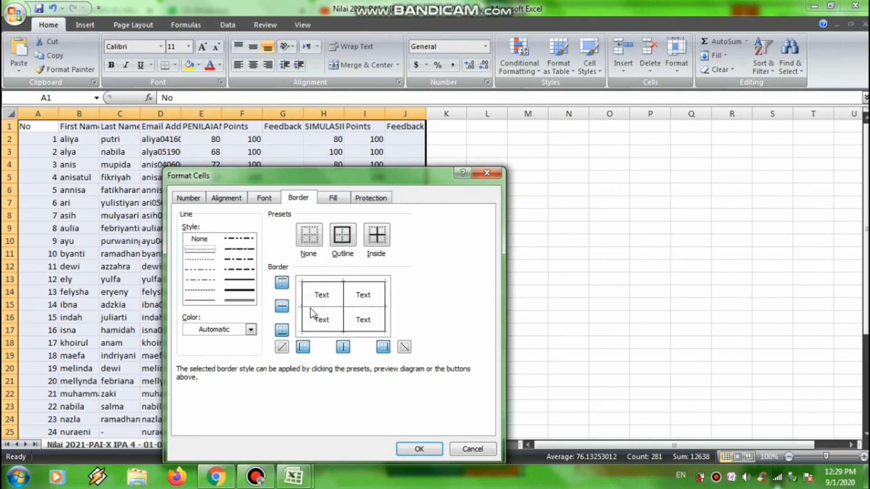
click(418, 448)
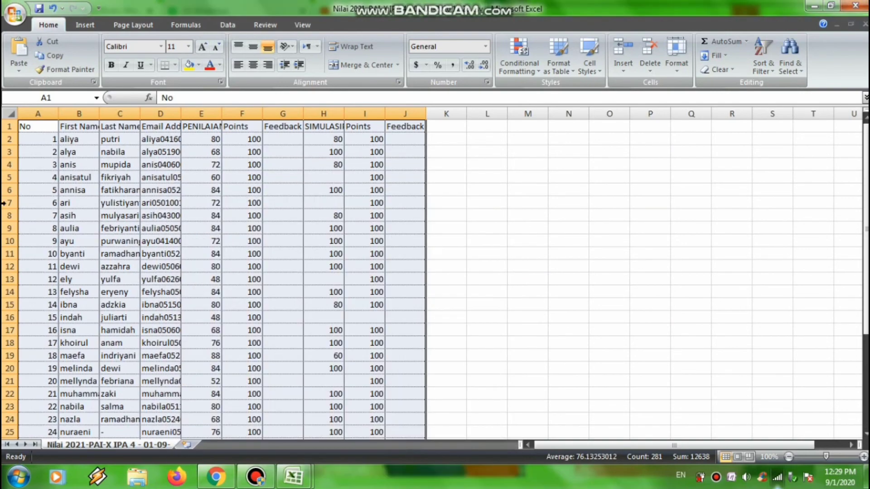
Increase the row height of all the grade table's rows, 1 to 36
drag(9, 126, 9, 419)
scroll(116, 322, up, 5)
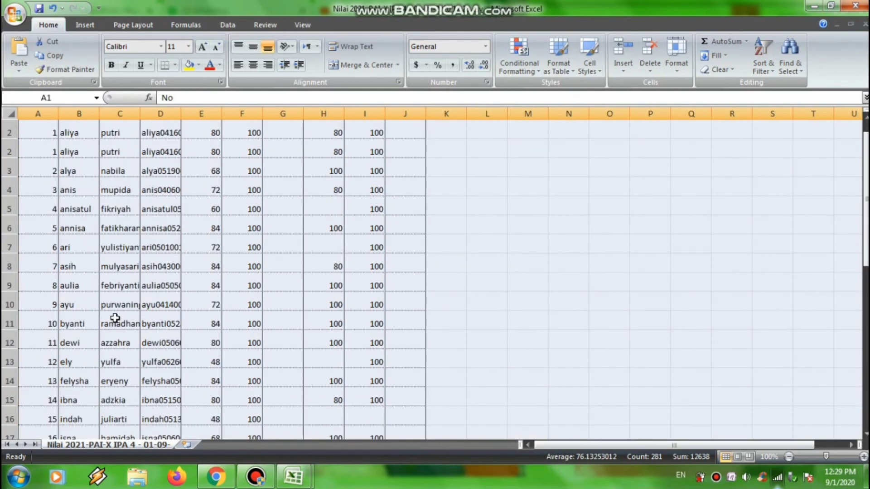
Make the header row A1:J1 bold and centre its text horizontally and vertically
drag(24, 132, 396, 131)
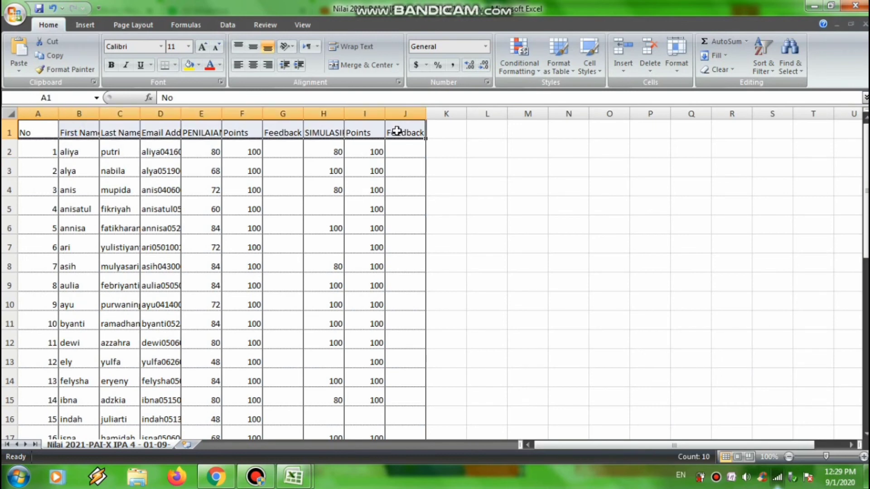
key(ctrl+b)
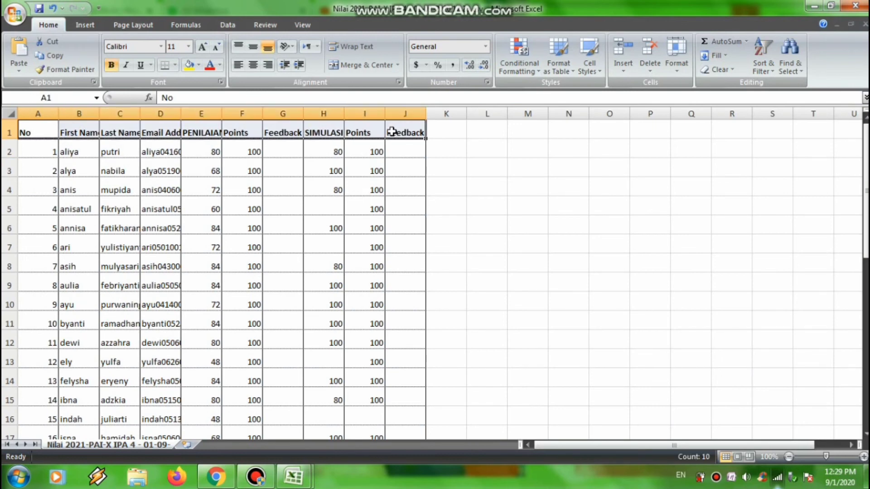
click(254, 67)
click(253, 46)
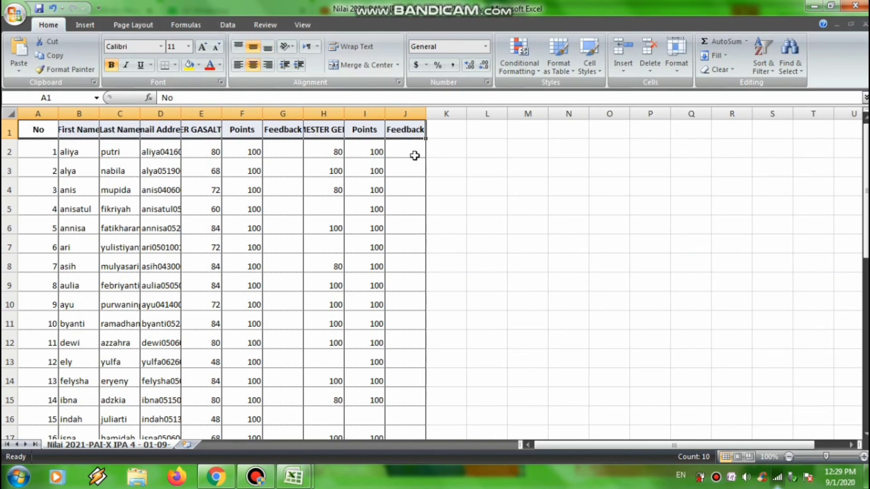
Wrap the header text and resize row 1 and the table's columns to fit the headings, names and email addresses
drag(11, 139, 14, 150)
drag(56, 115, 49, 114)
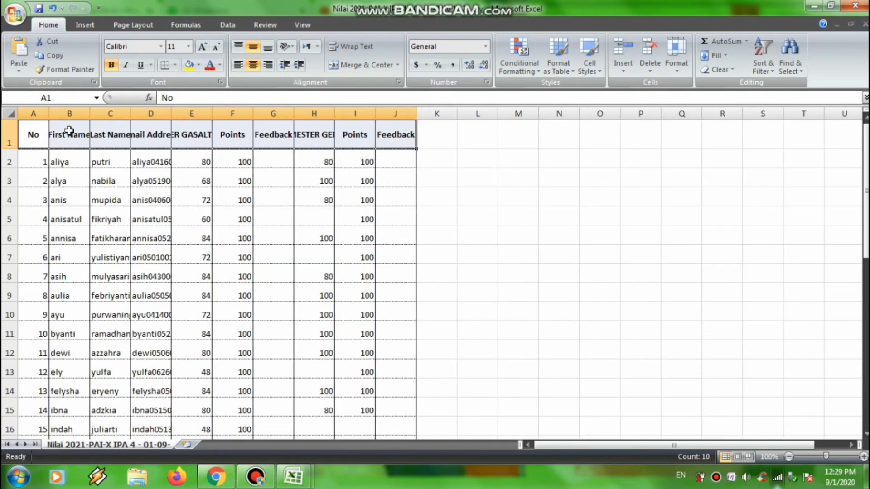
click(351, 47)
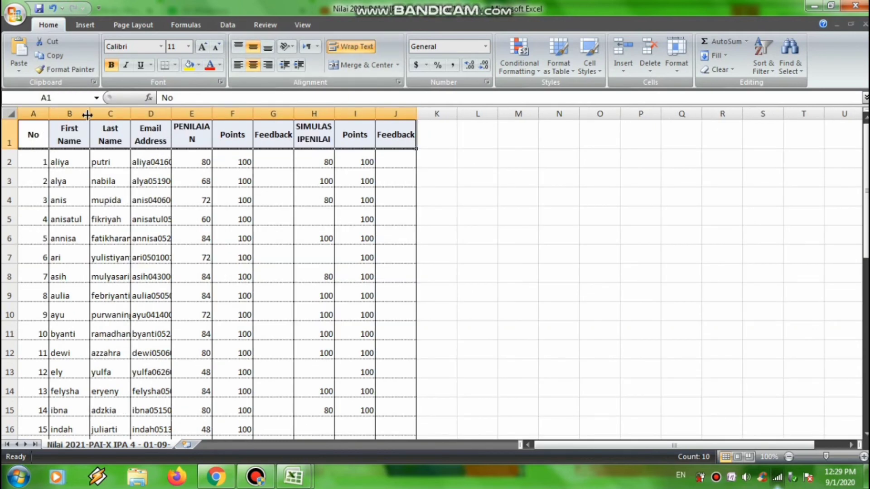
drag(87, 115, 424, 116)
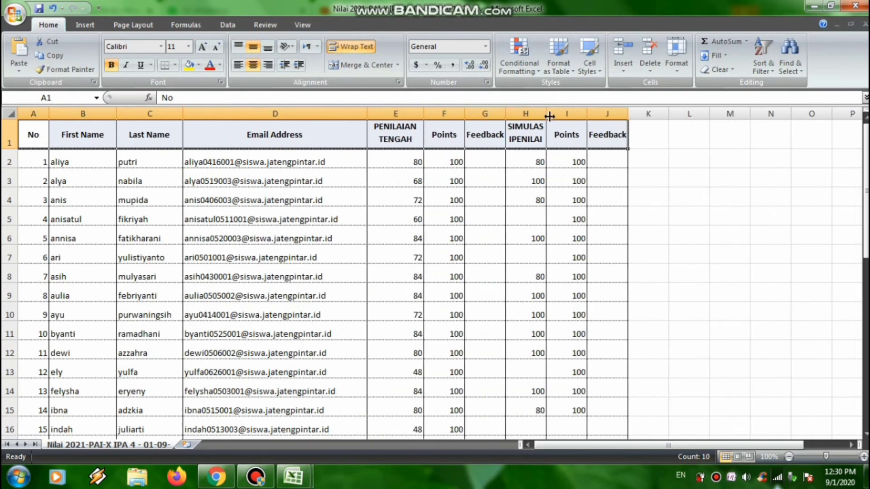
drag(550, 116, 556, 117)
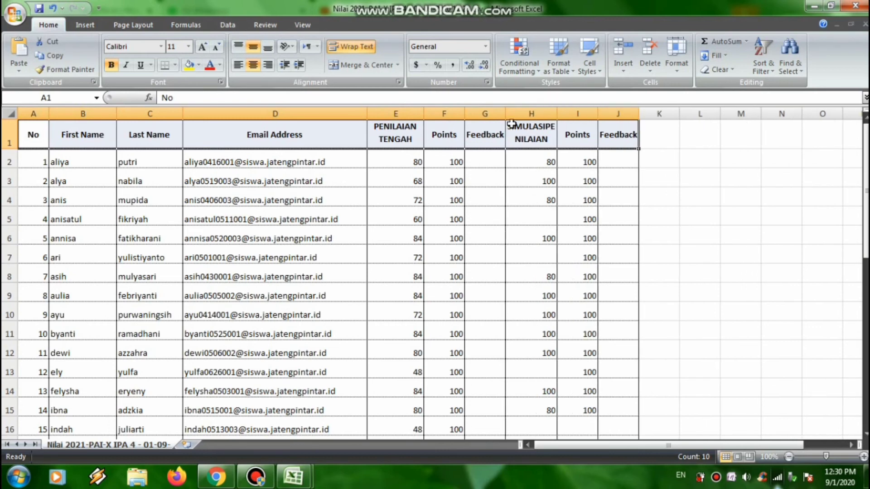
Delete both Feedback columns from the grade table
click(480, 113)
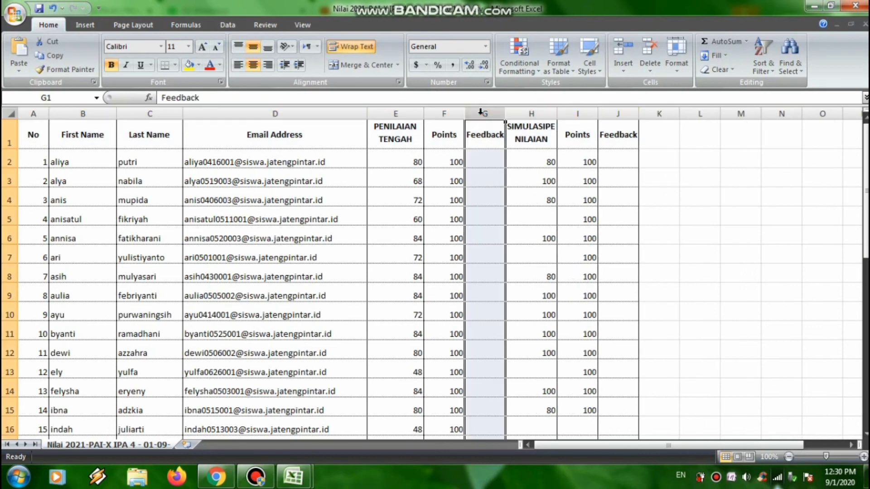
right_click(483, 119)
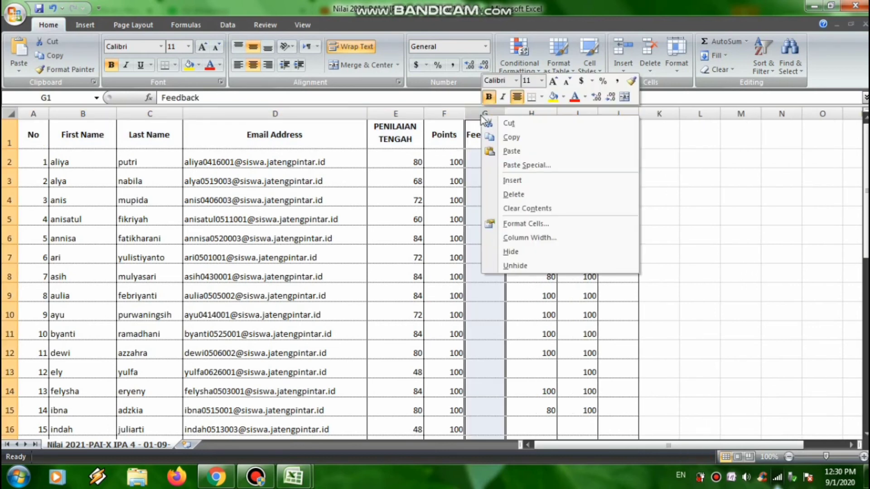
click(513, 195)
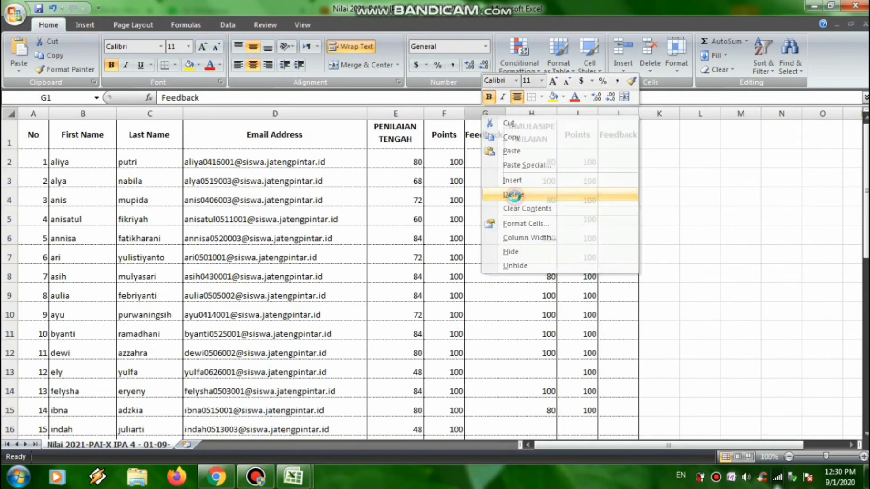
click(578, 114)
right_click(578, 117)
click(605, 190)
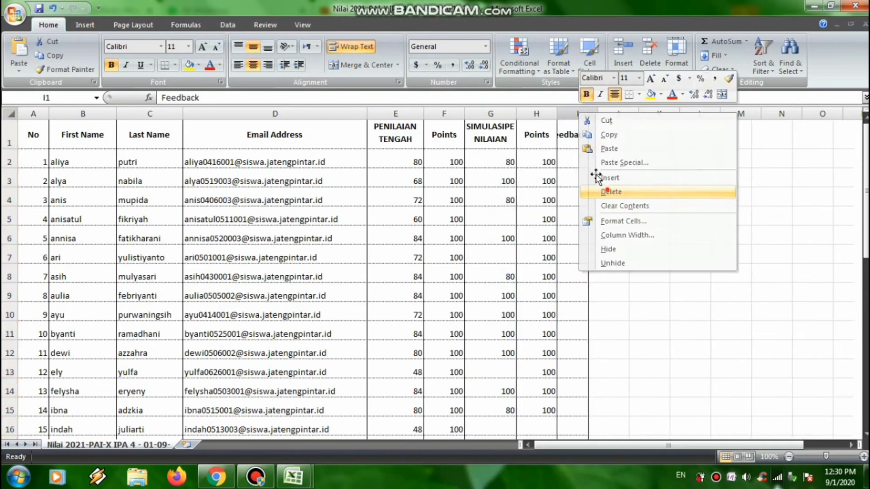
click(539, 117)
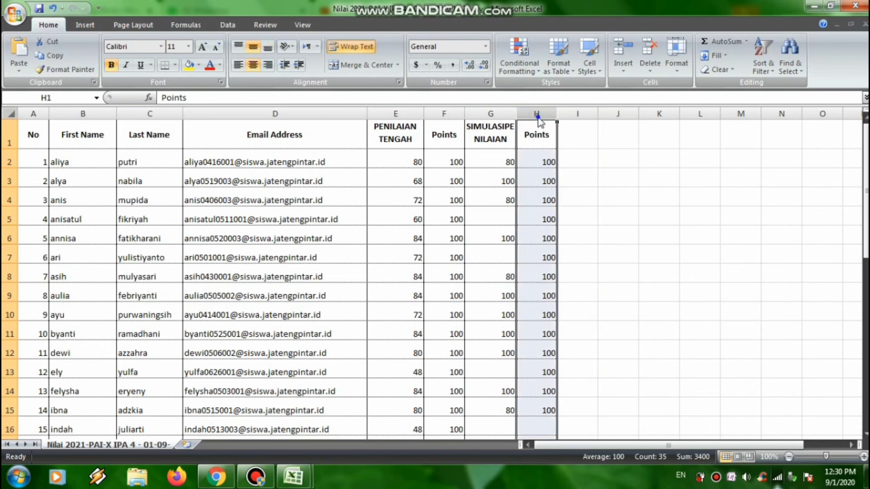
right_click(540, 117)
click(448, 141)
click(445, 138)
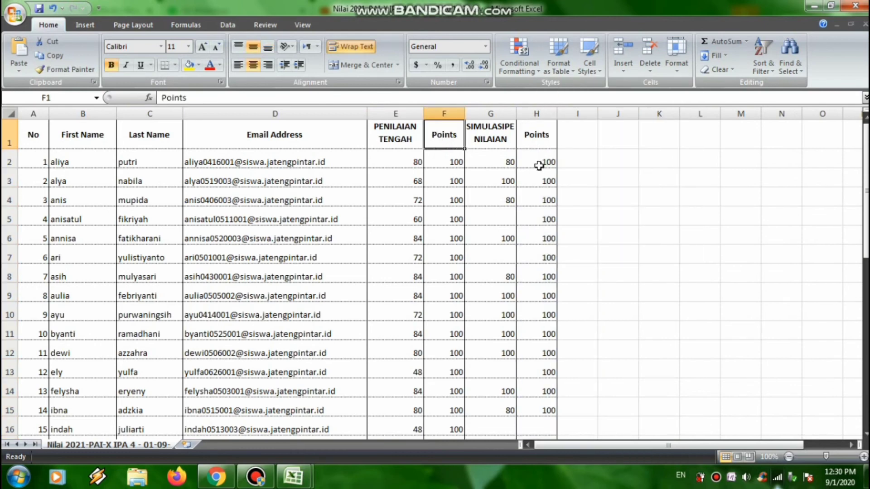
click(589, 104)
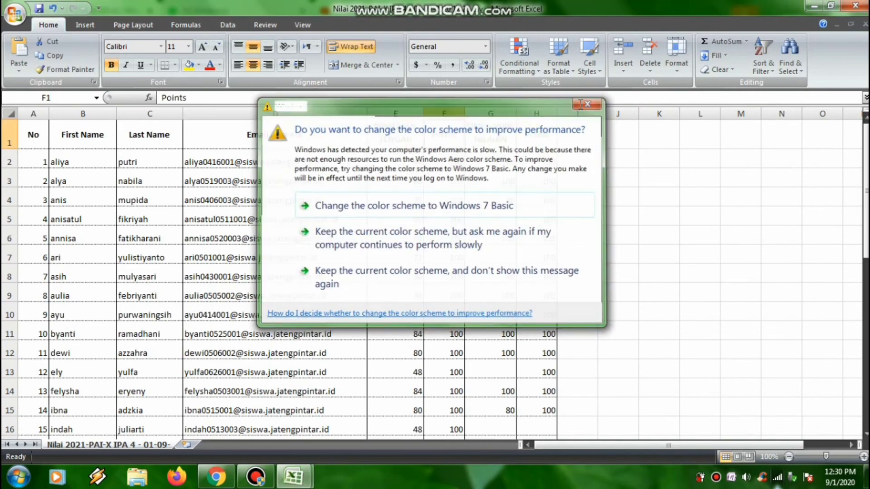
Delete both Points columns from the grade table
click(540, 114)
right_click(541, 115)
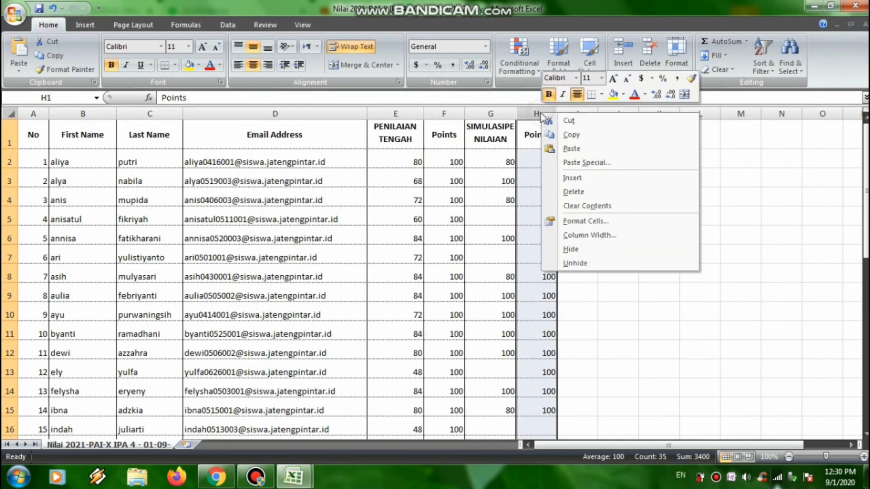
click(574, 192)
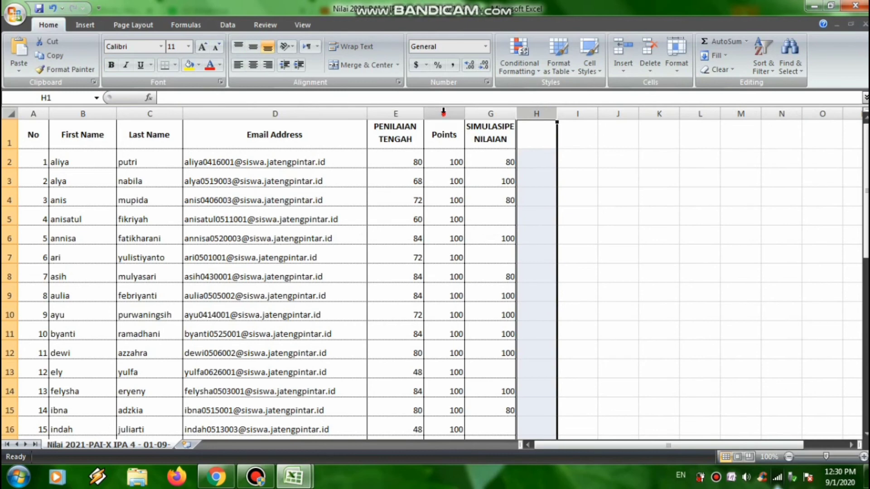
click(444, 113)
right_click(444, 119)
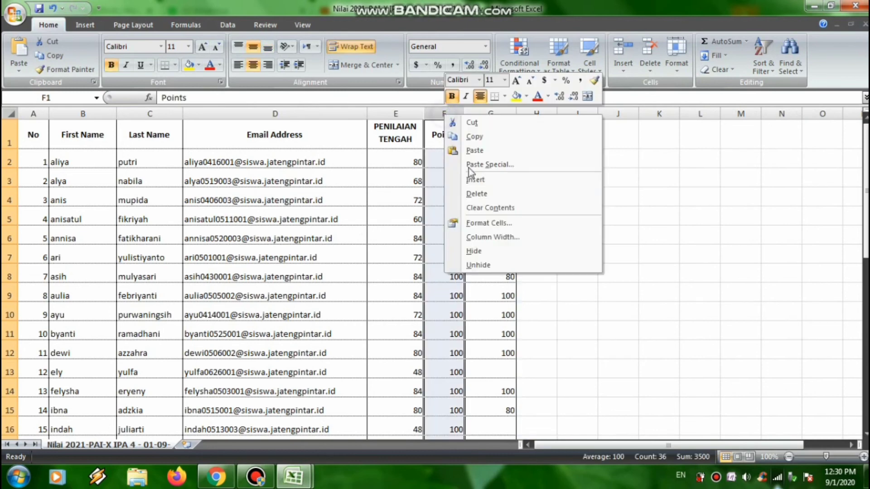
click(486, 195)
click(573, 174)
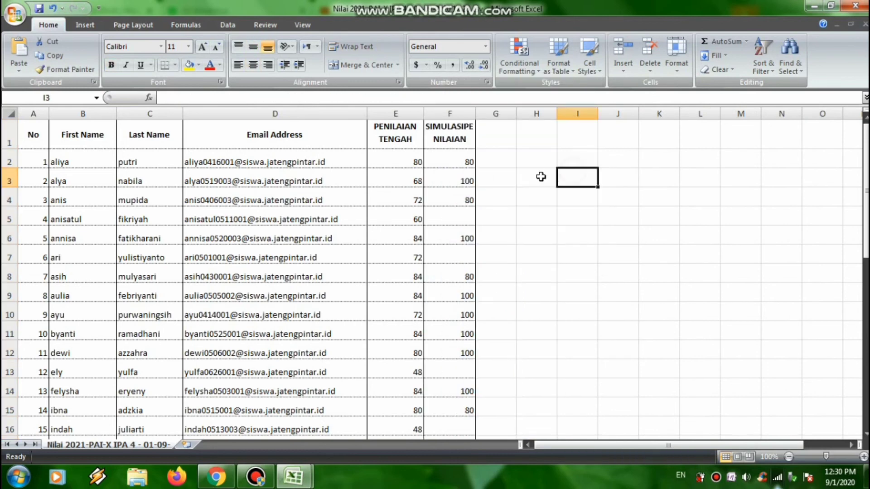
Centre the scores in E2:F36 horizontally and vertically, and widen column F slightly
click(459, 132)
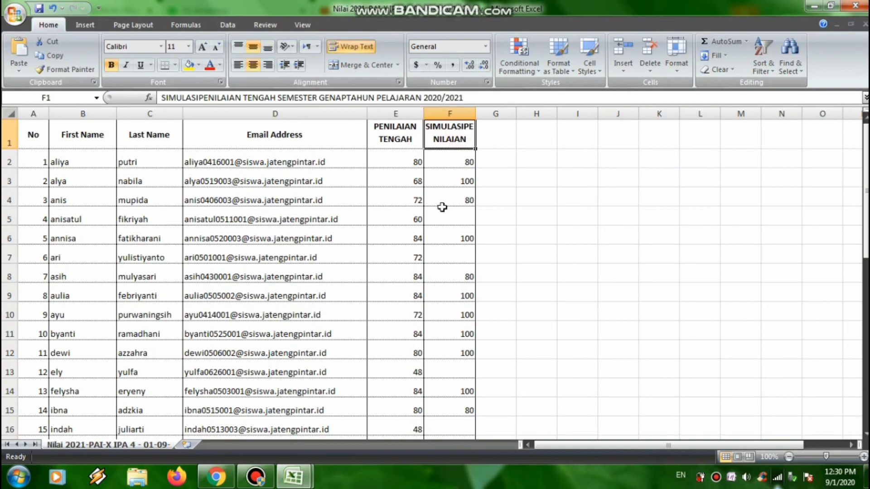
scroll(438, 233, down, 3)
scroll(437, 232, up, 3)
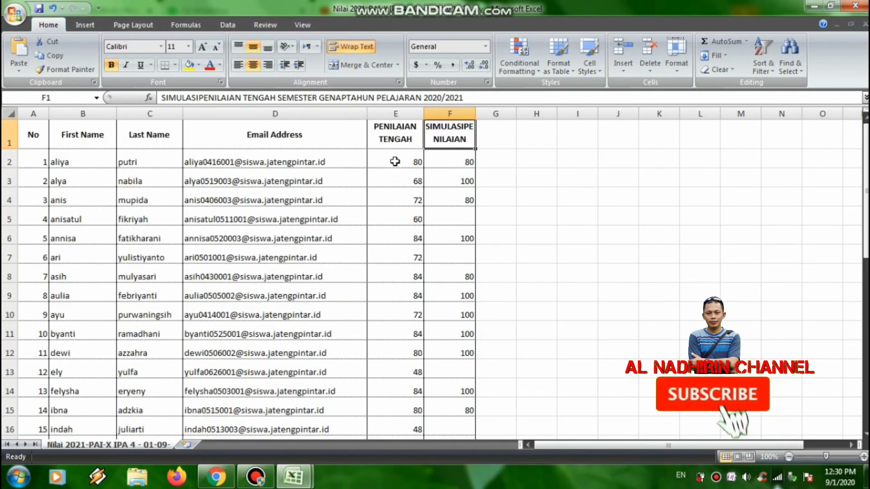
drag(394, 161, 451, 373)
drag(444, 459, 444, 418)
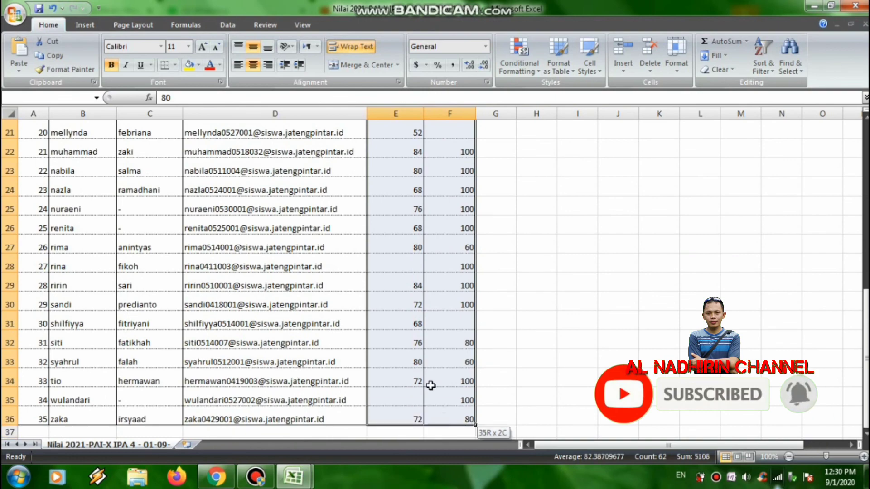
click(253, 46)
click(253, 66)
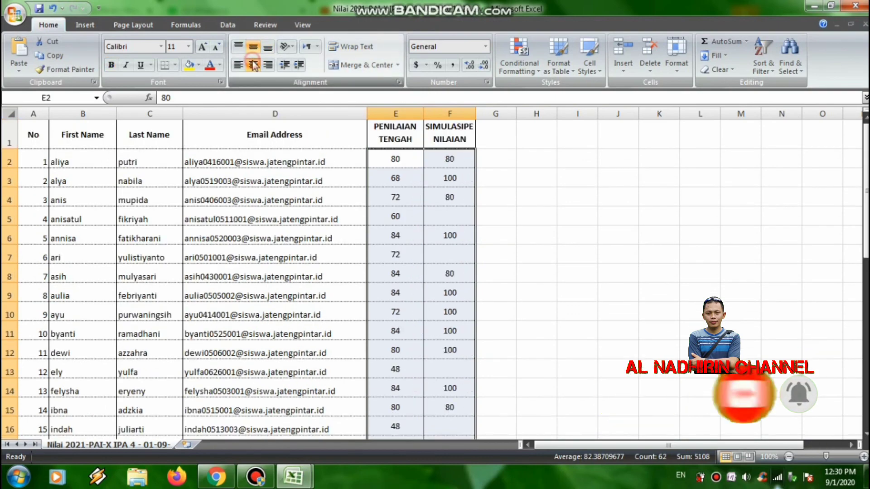
click(589, 217)
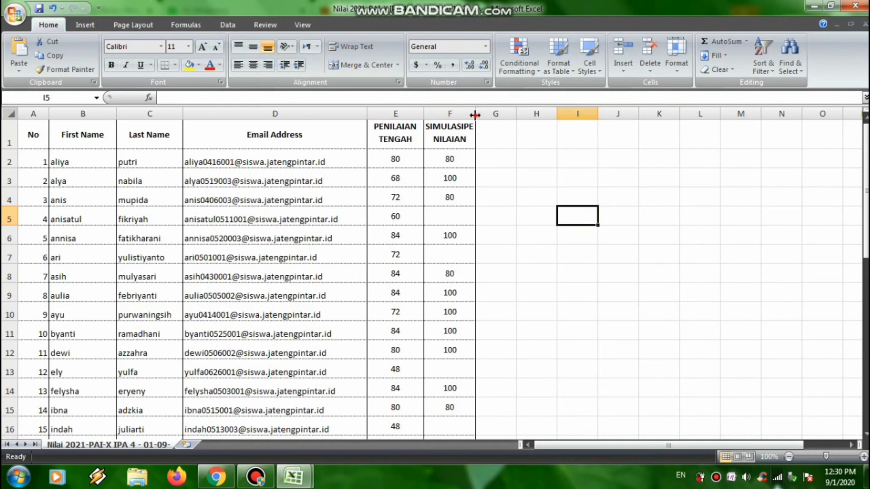
drag(475, 114, 477, 116)
Look through the formatted grade table from the first to the last student, checking the names and scores
scroll(509, 189, down, 8)
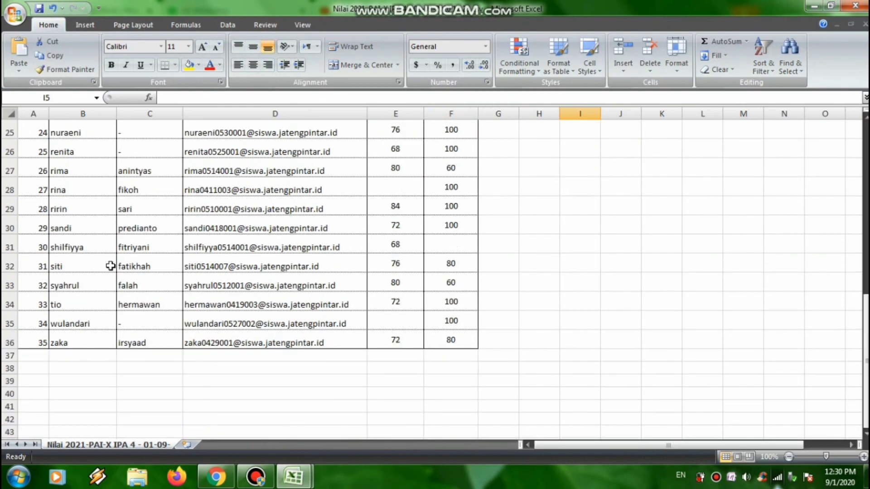
scroll(87, 292, down, 2)
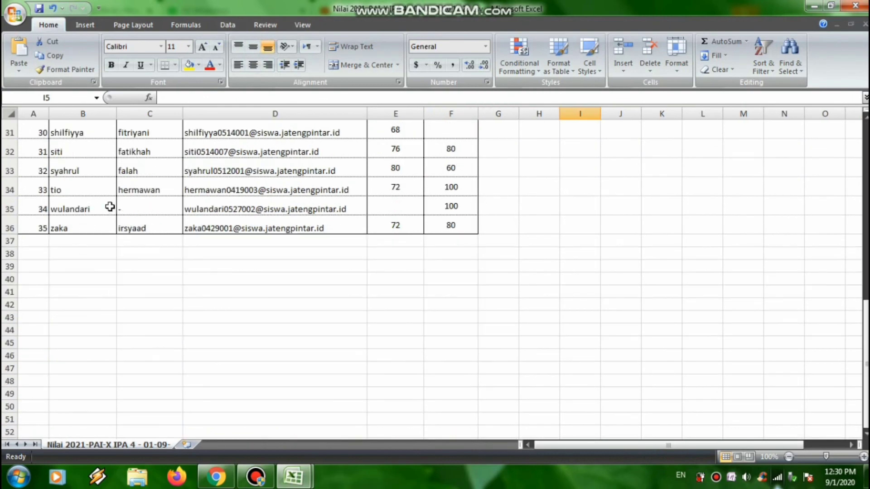
scroll(169, 220, up, 10)
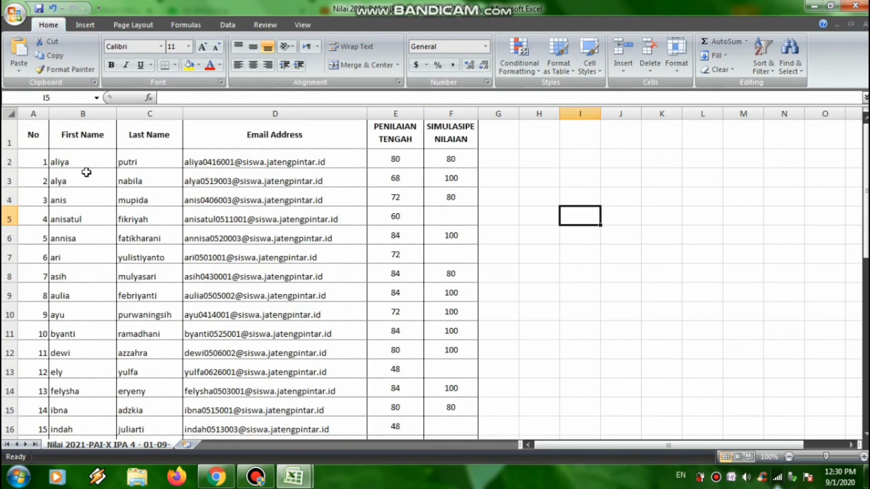
click(63, 160)
scroll(68, 194, down, 9)
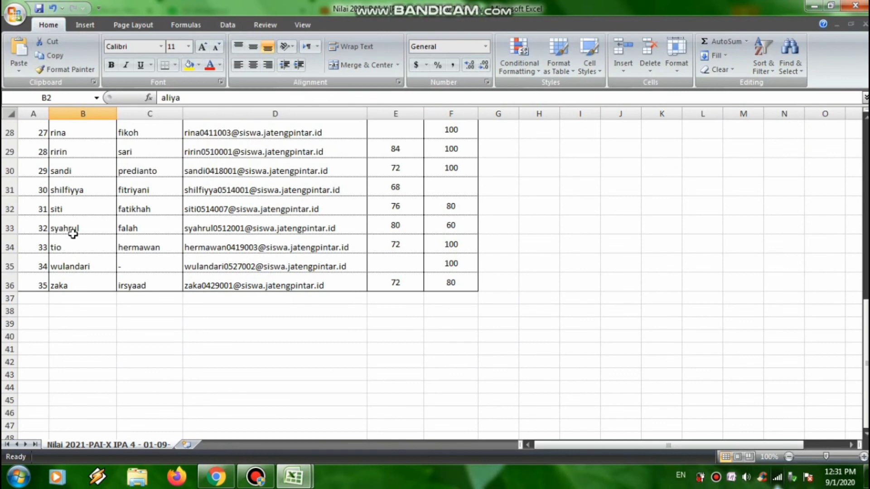
scroll(73, 231, up, 9)
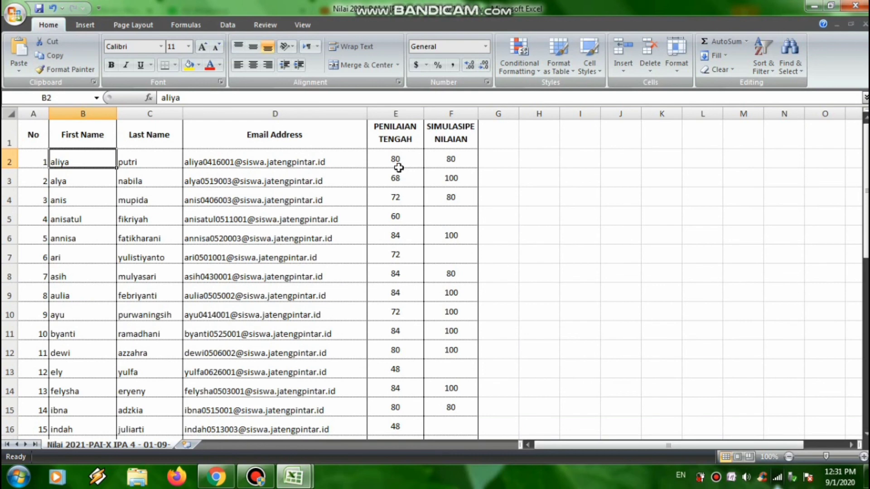
click(396, 157)
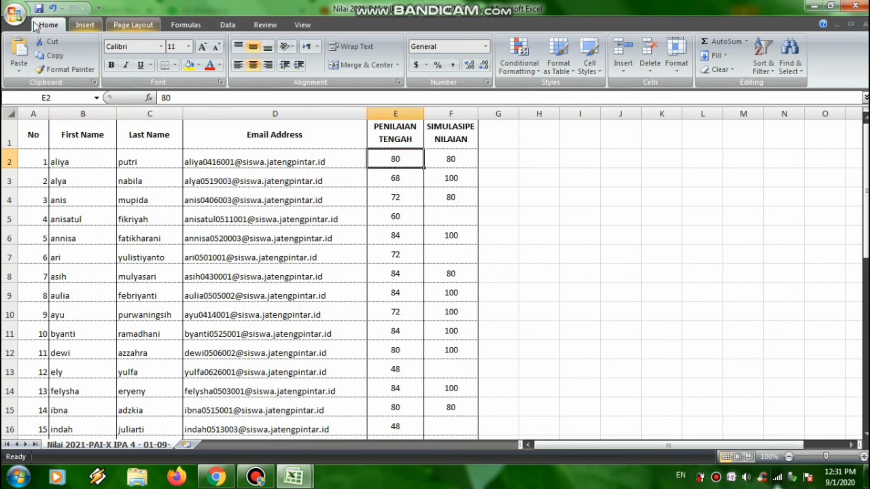
Start saving the grade table as an Excel Workbook (*.xlsx), enlarge the save window and browse to the MULTIMEDIA (D:) drive
click(18, 16)
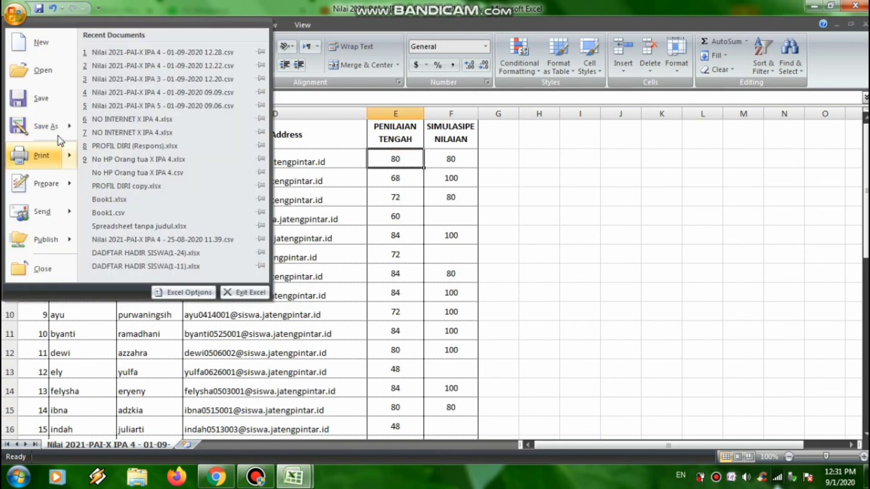
mouse_move(60, 126)
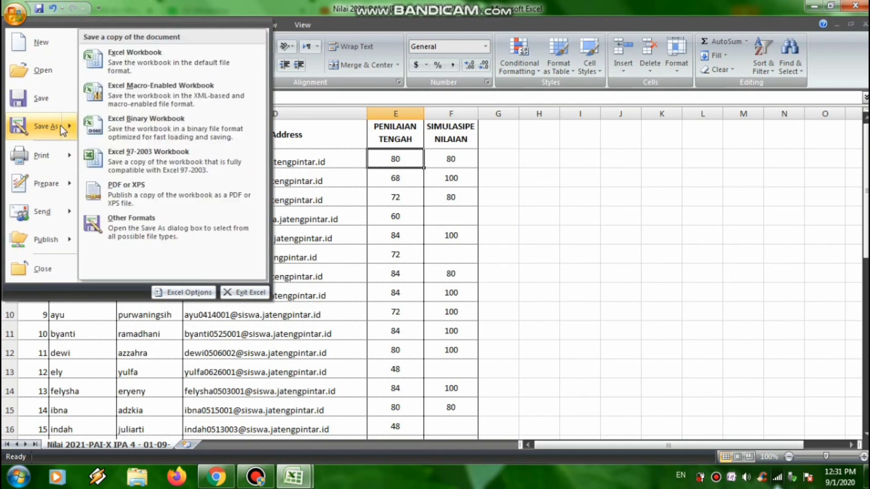
click(105, 66)
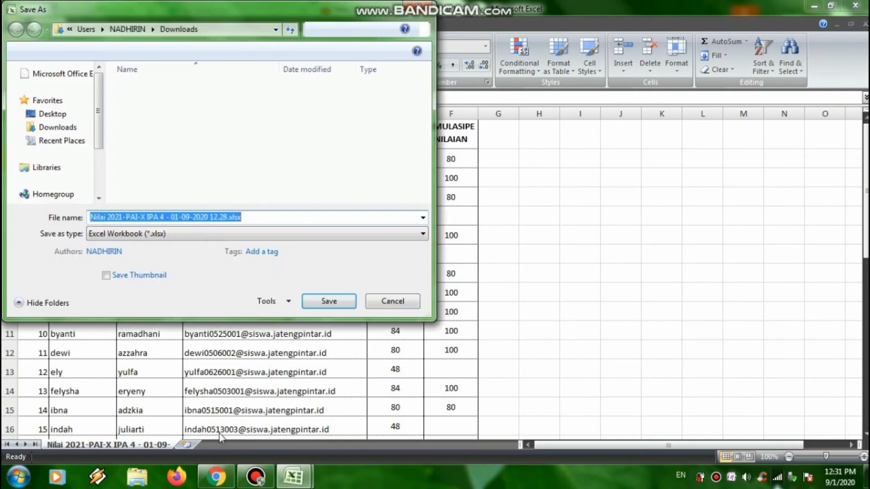
double_click(176, 5)
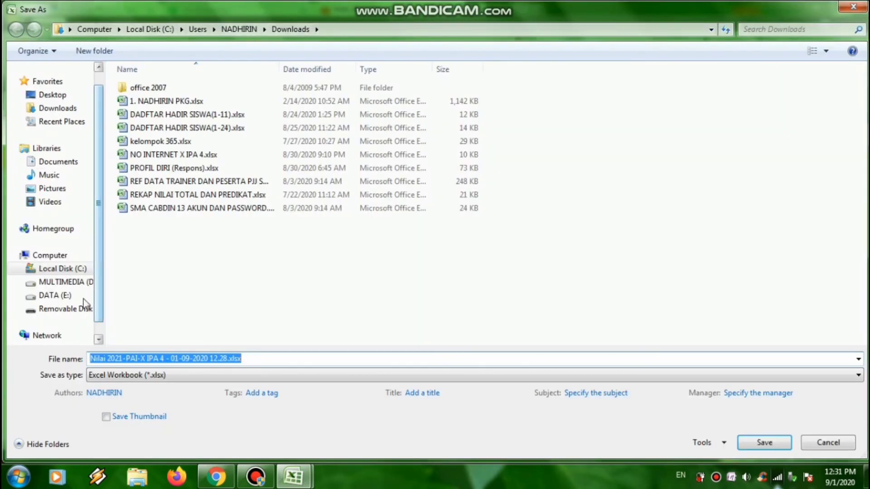
click(64, 296)
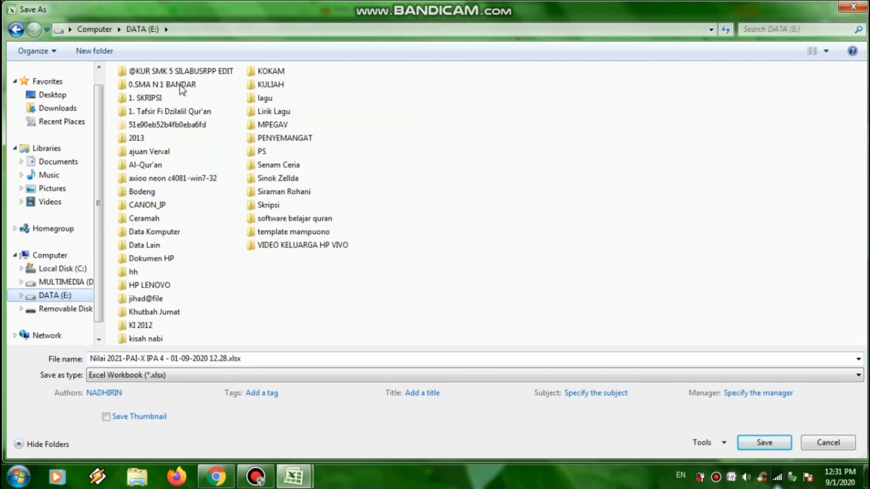
click(61, 282)
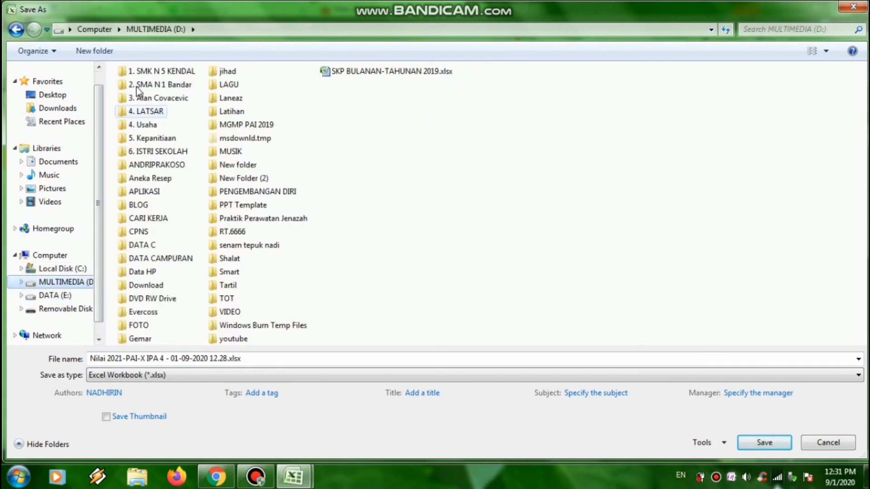
double_click(142, 72)
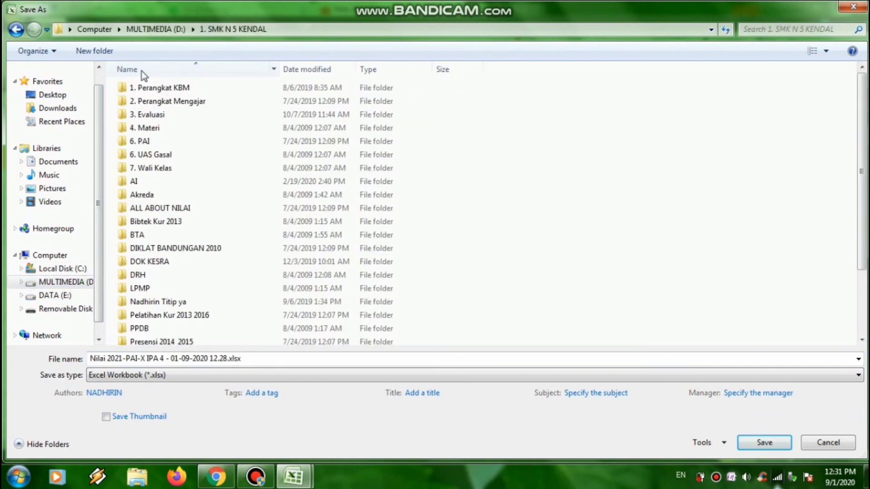
click(171, 89)
click(156, 29)
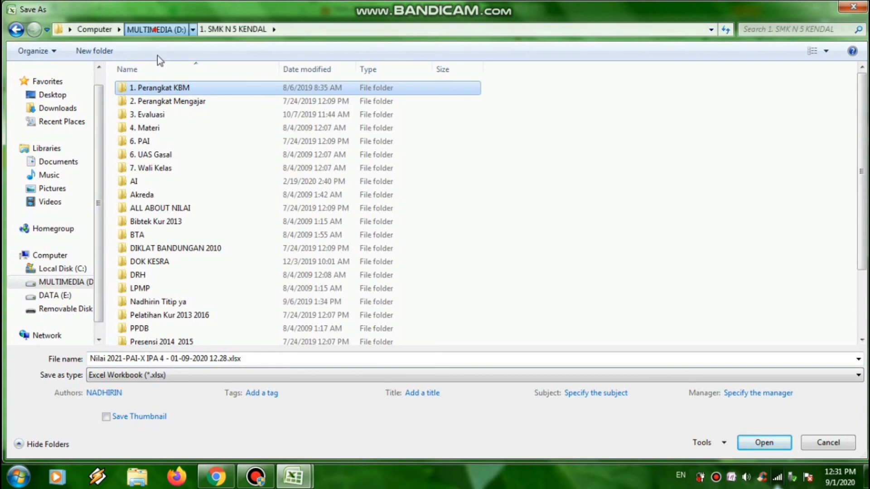
Save the workbook as Nilai 2021-PAI-X IPA 4 - 01-09-2020 12.28.xlsx in the 0. X IPA 4 folder within 2. SMA N 1 Bandar
double_click(154, 86)
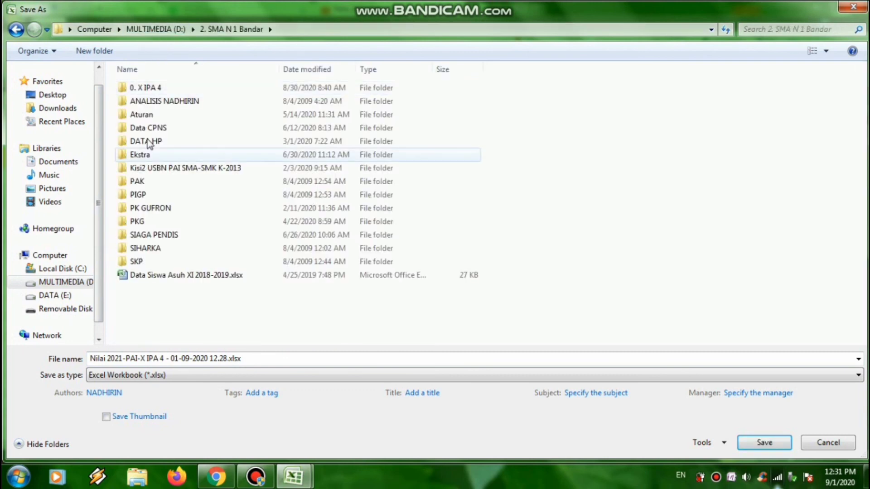
click(140, 91)
double_click(141, 90)
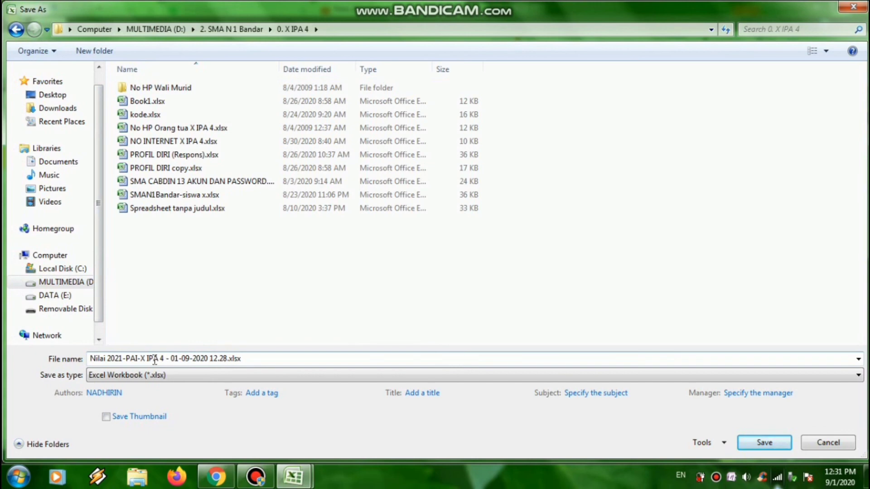
click(262, 360)
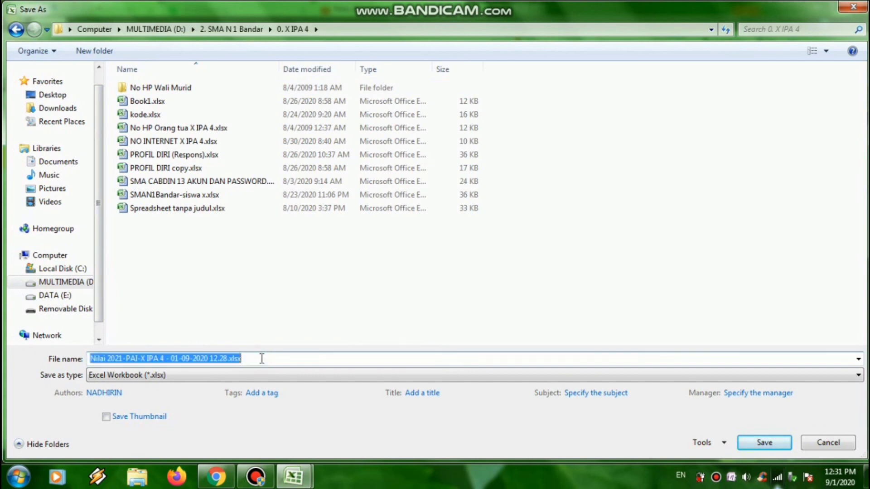
click(761, 444)
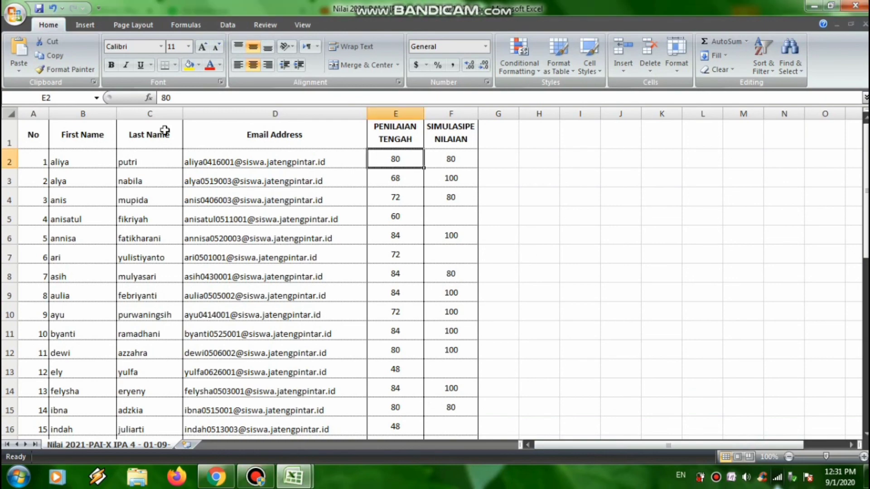
Switch to Microsoft Teams in Chrome and show the assignments of the class 2021-PAI-X IPS 3
click(223, 465)
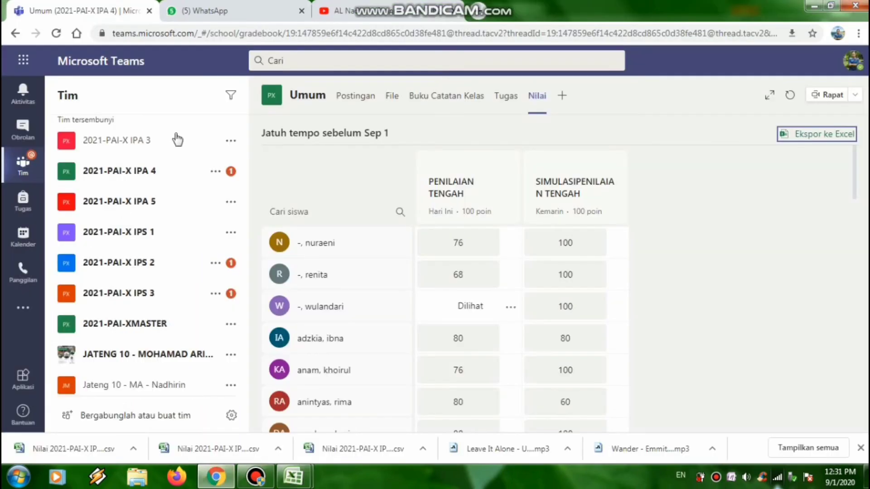
click(24, 203)
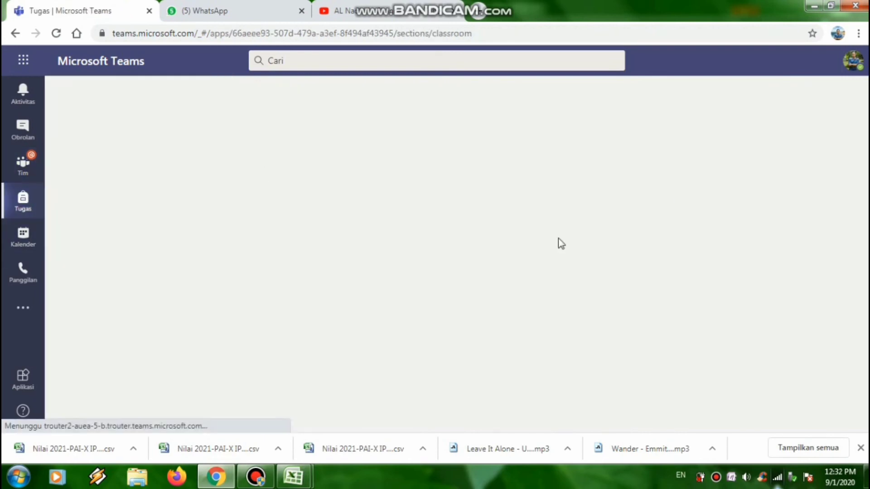
click(23, 234)
click(21, 208)
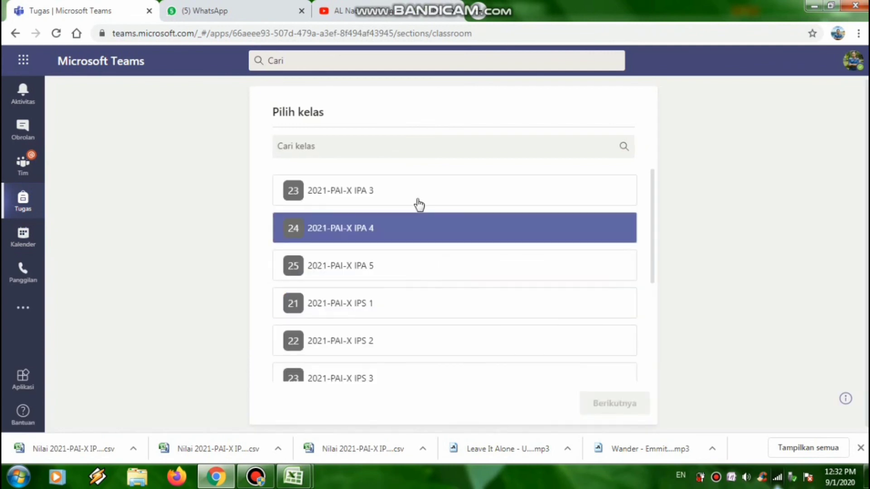
click(386, 377)
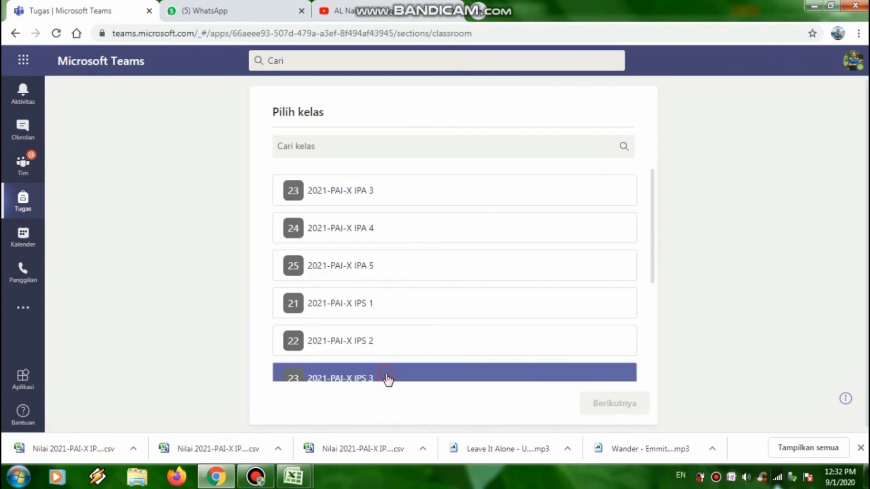
click(595, 402)
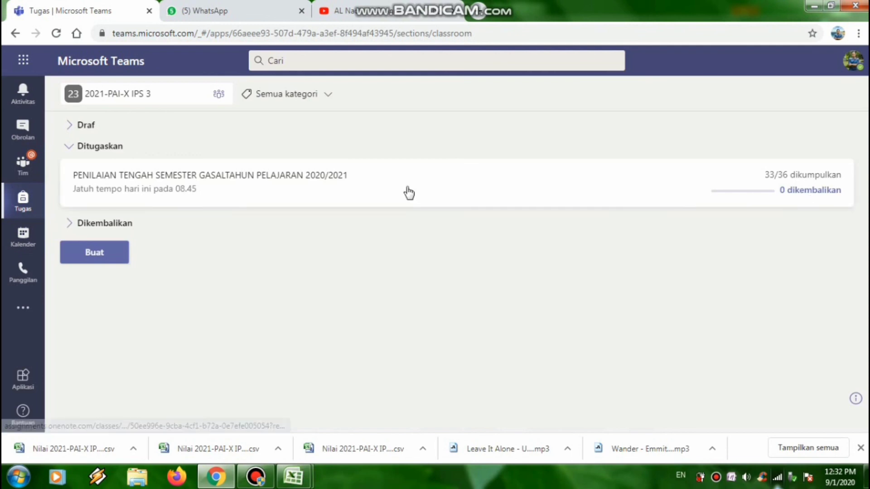
Open the assigned PENILAIAN TENGAH SEMESTER GASAL quiz and review every student's submission status and score, returning to the start of the list
click(313, 174)
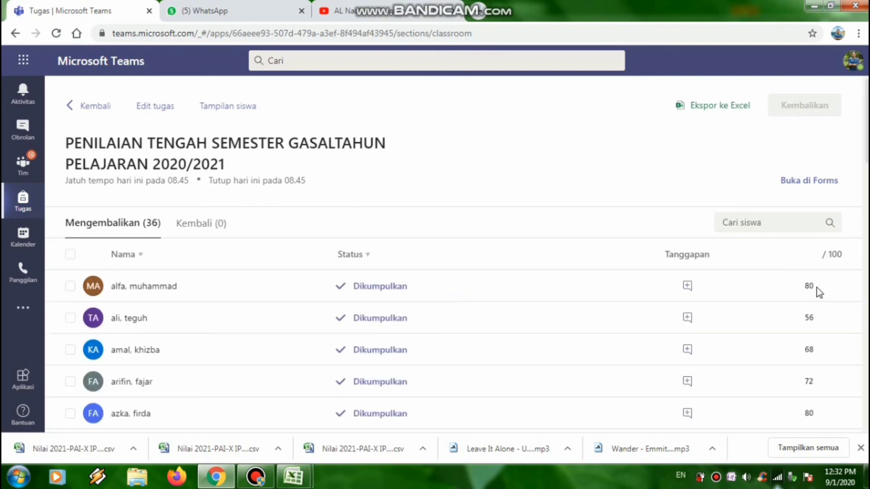
scroll(812, 334, down, 3)
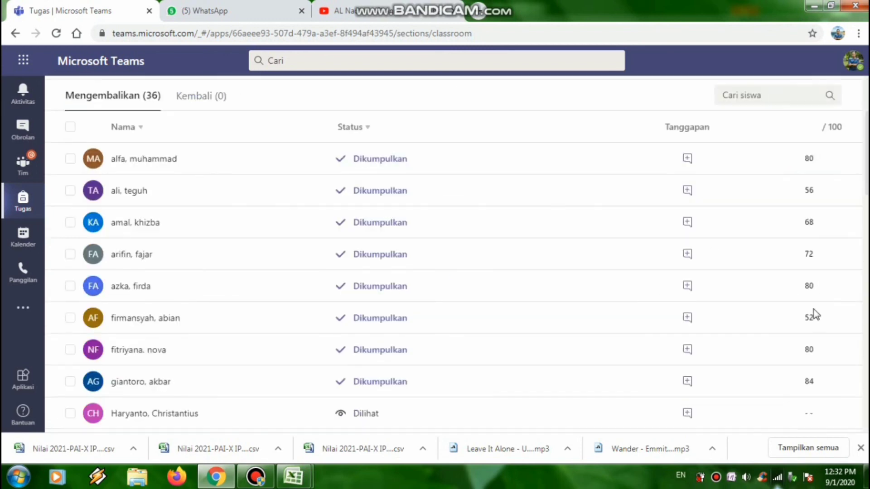
scroll(809, 267, down, 9)
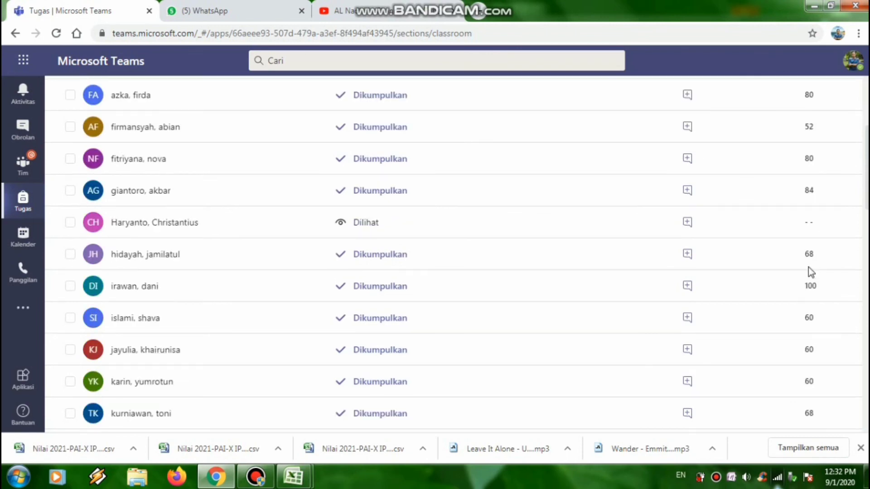
scroll(808, 268, down, 15)
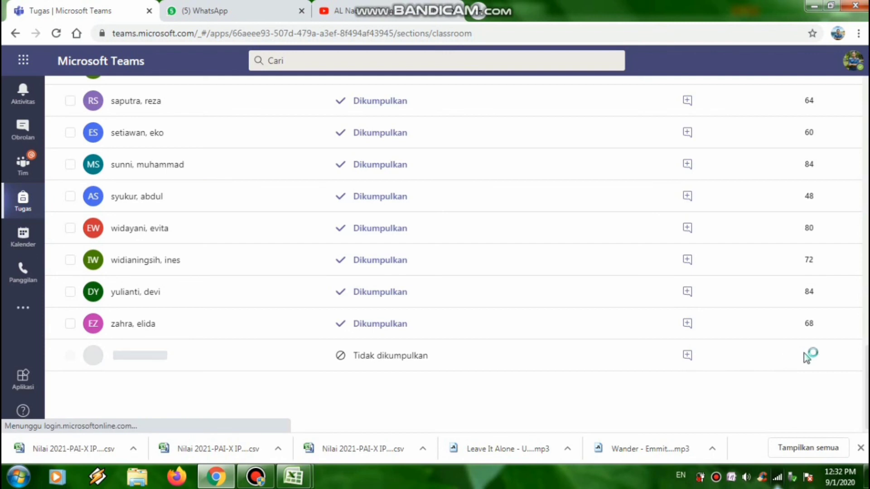
scroll(805, 322, up, 7)
scroll(806, 322, up, 15)
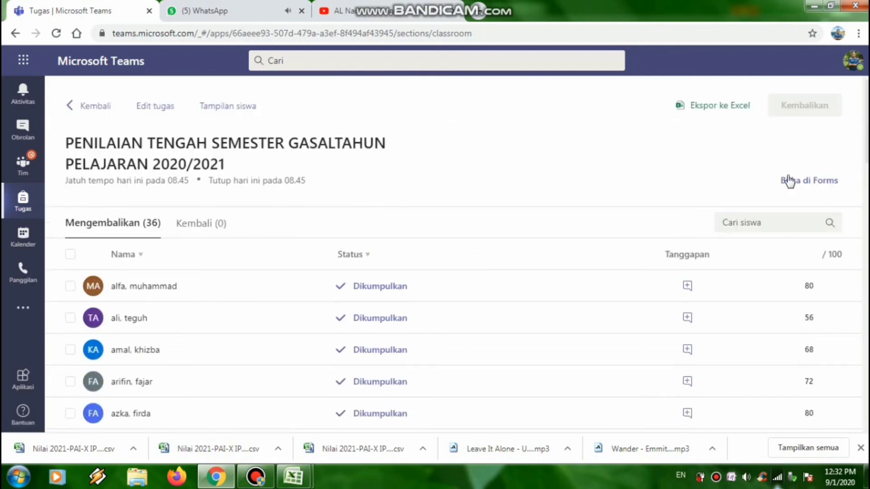
Open the quiz results in Forms and examine the first student's answers and points for every question, returning to the student summary
click(789, 181)
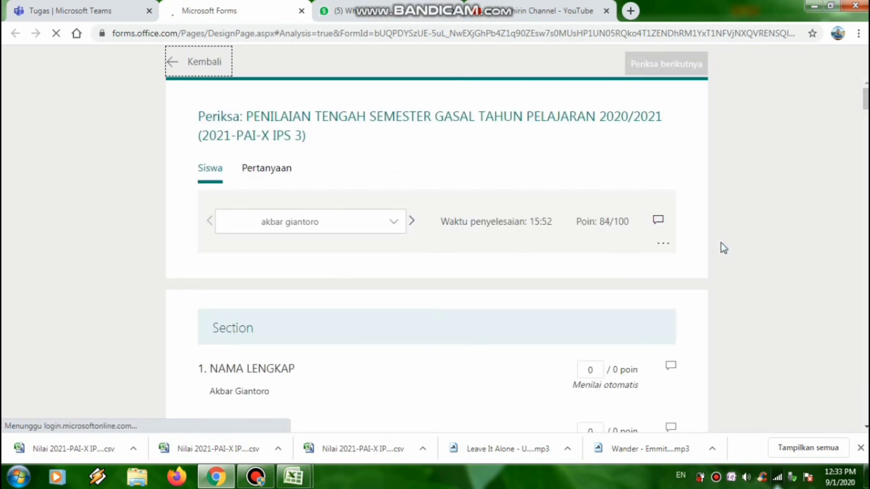
scroll(720, 247, down, 4)
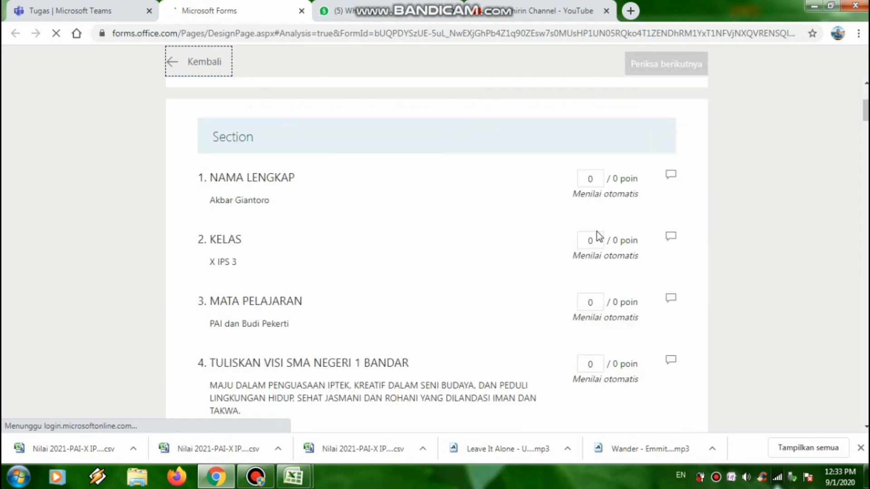
scroll(591, 299, down, 5)
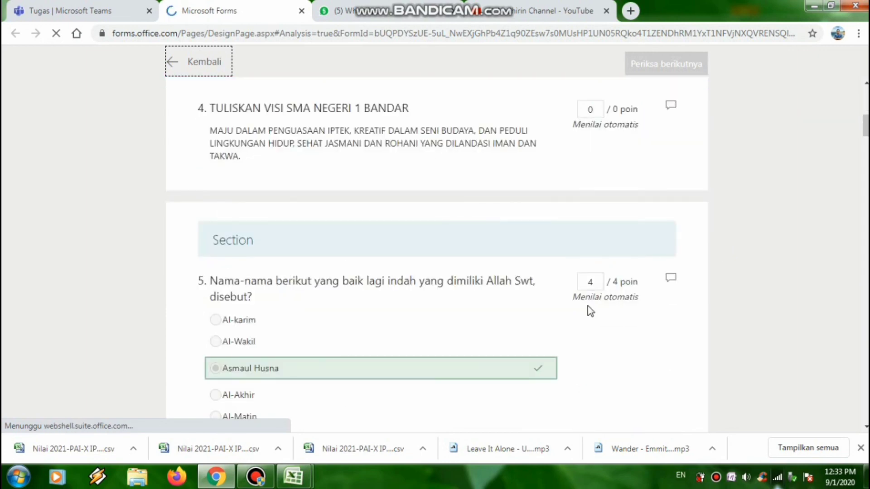
scroll(589, 272, down, 5)
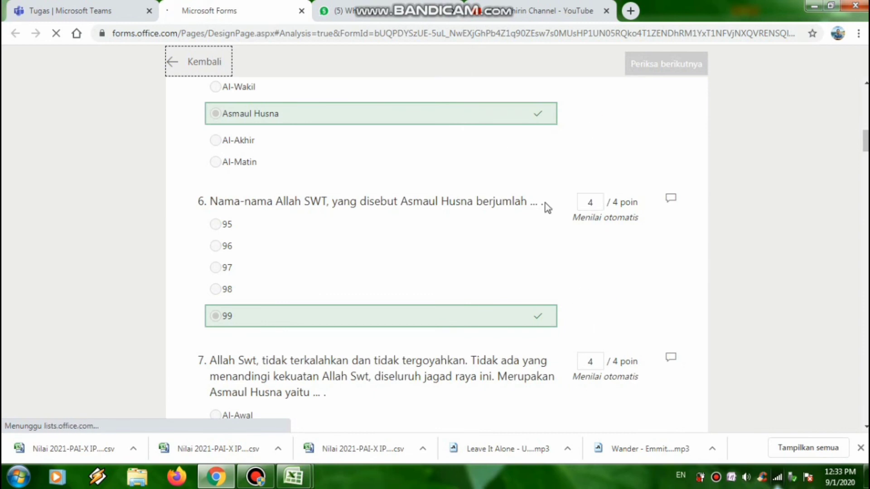
scroll(548, 207, down, 10)
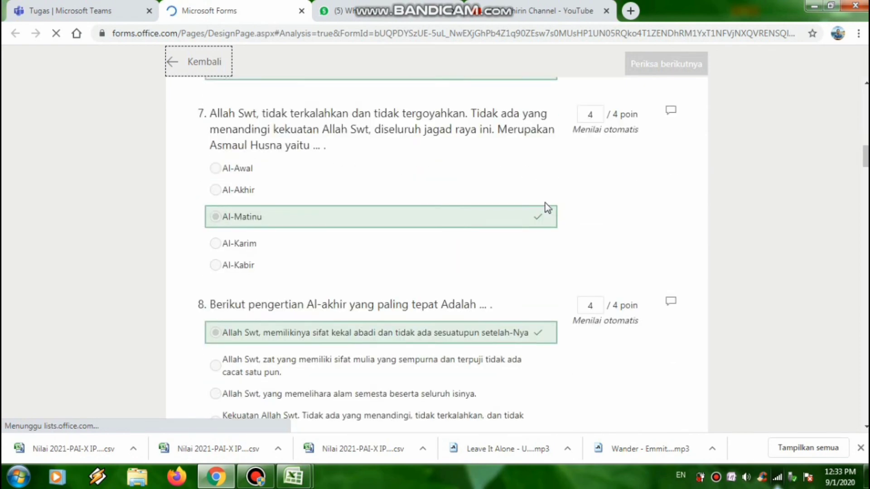
scroll(548, 207, down, 4)
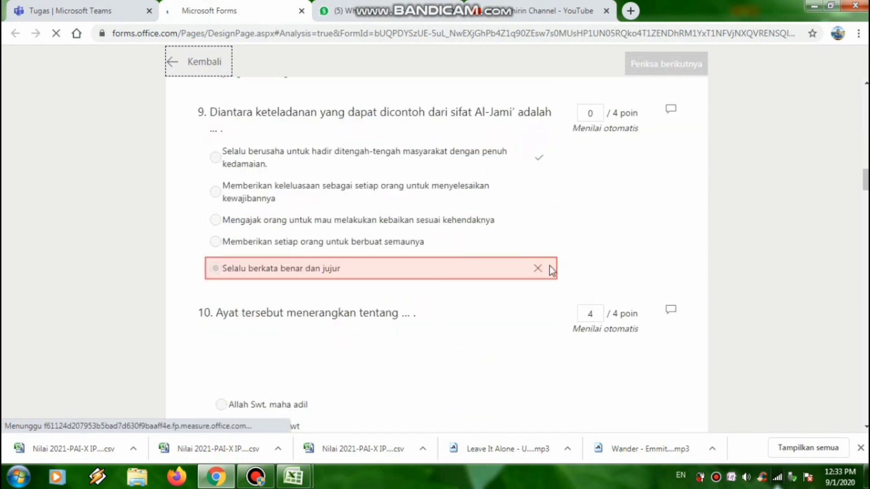
scroll(584, 268, down, 4)
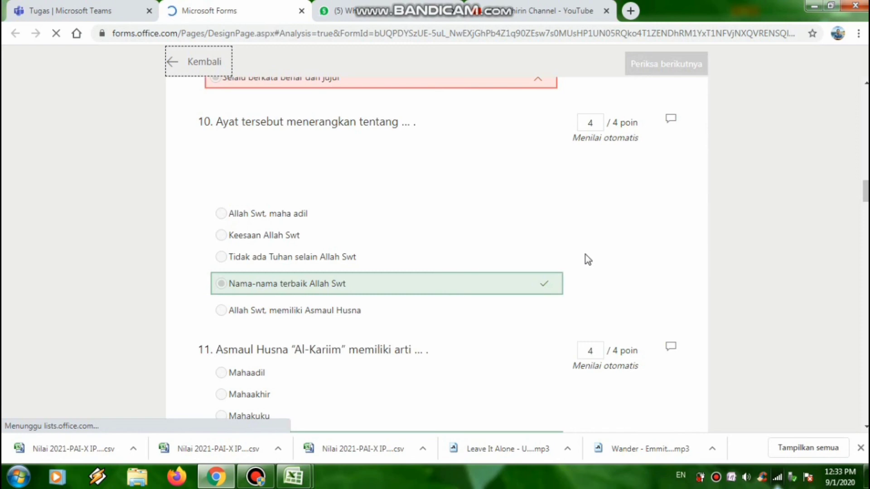
scroll(571, 262, down, 14)
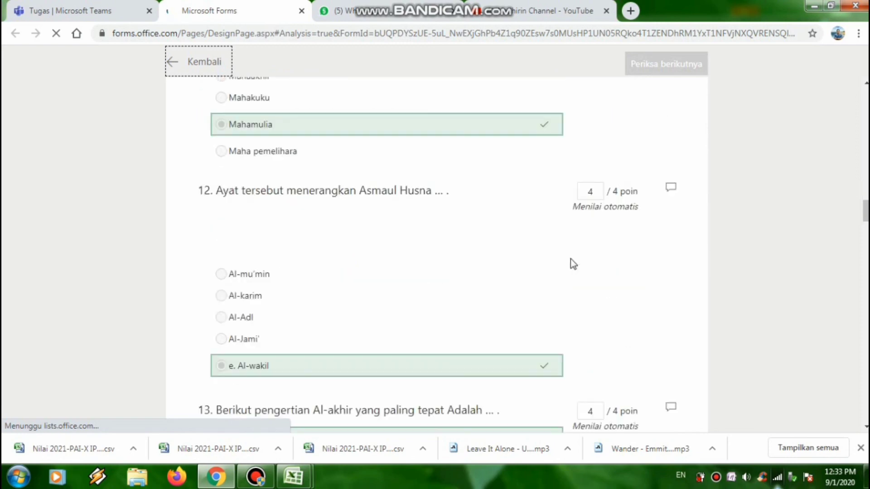
scroll(570, 259, down, 20)
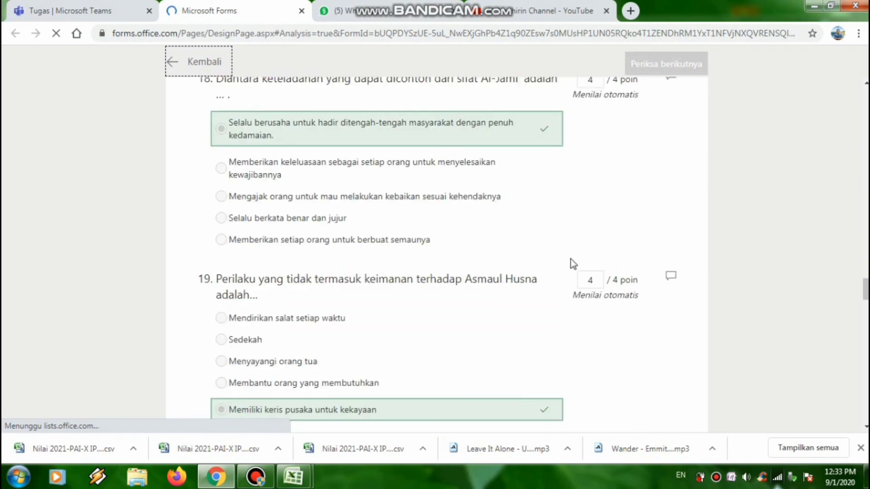
scroll(570, 259, down, 20)
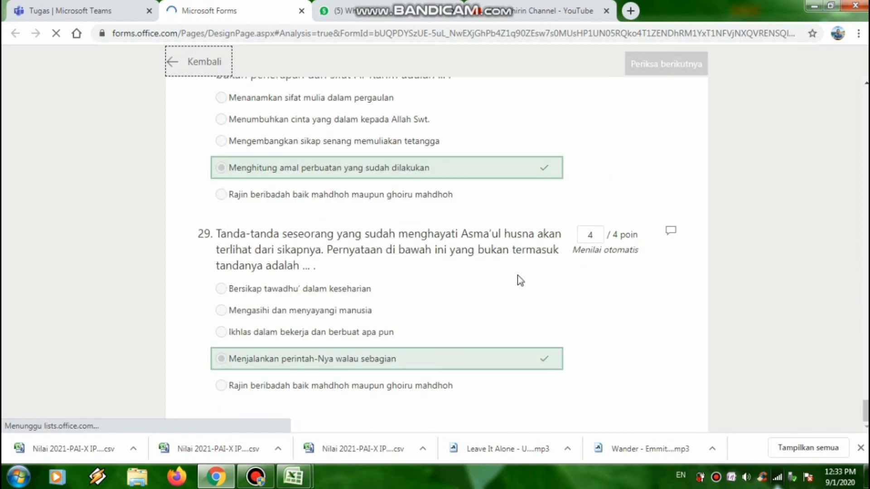
scroll(520, 280, up, 18)
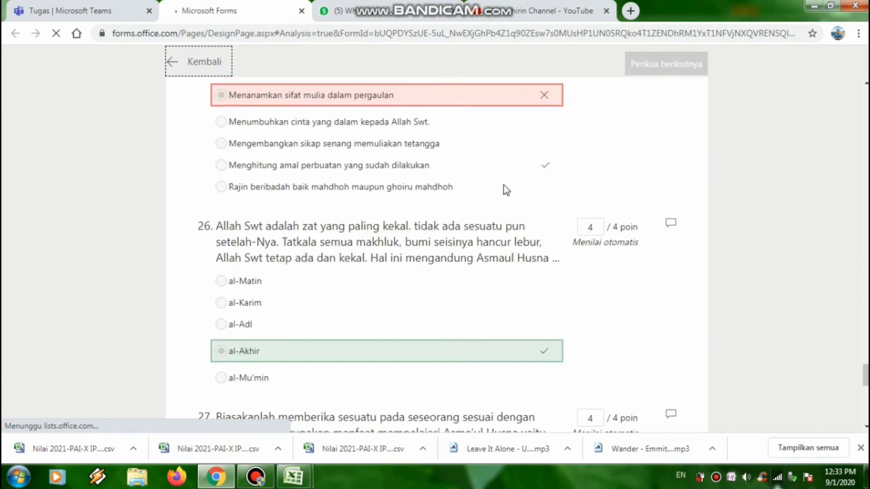
scroll(520, 207, up, 5)
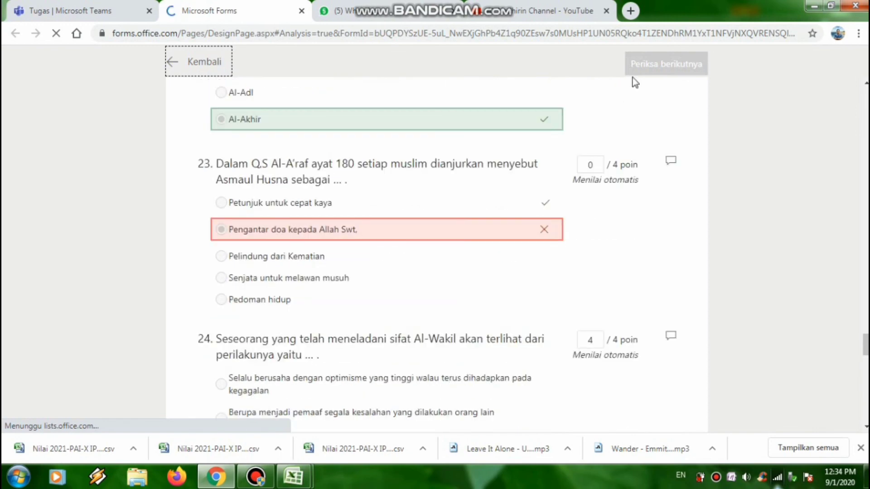
scroll(787, 163, up, 7)
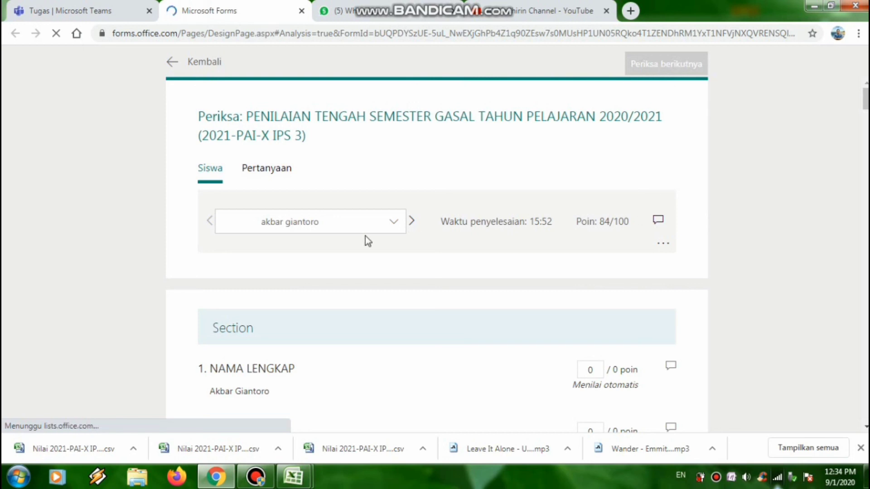
Switch the review to the second student in the list and examine that student's answers and points through question 29
click(394, 222)
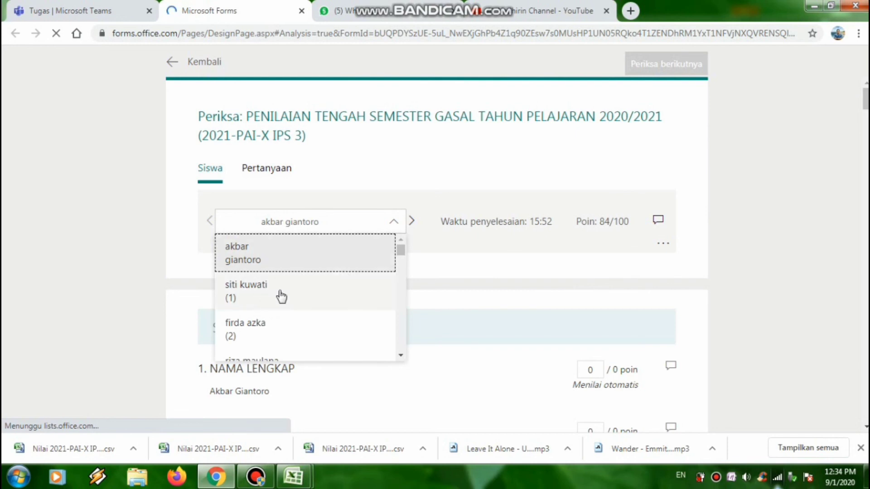
click(263, 299)
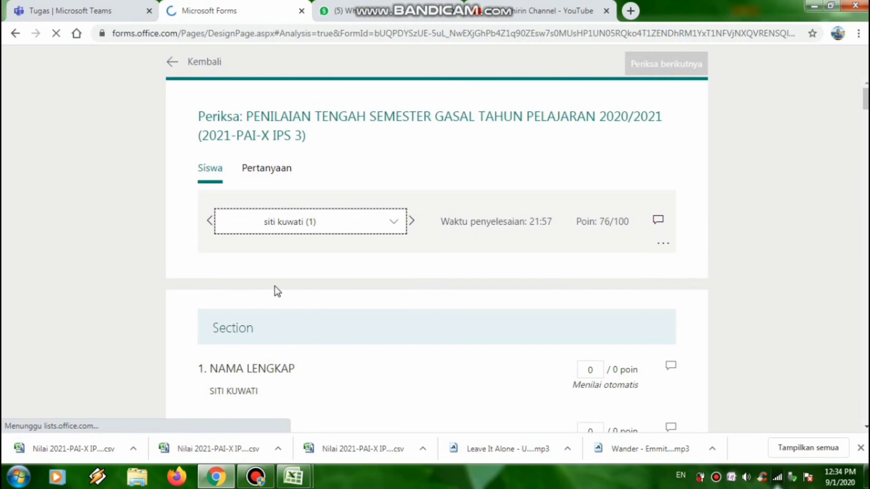
scroll(275, 287, down, 5)
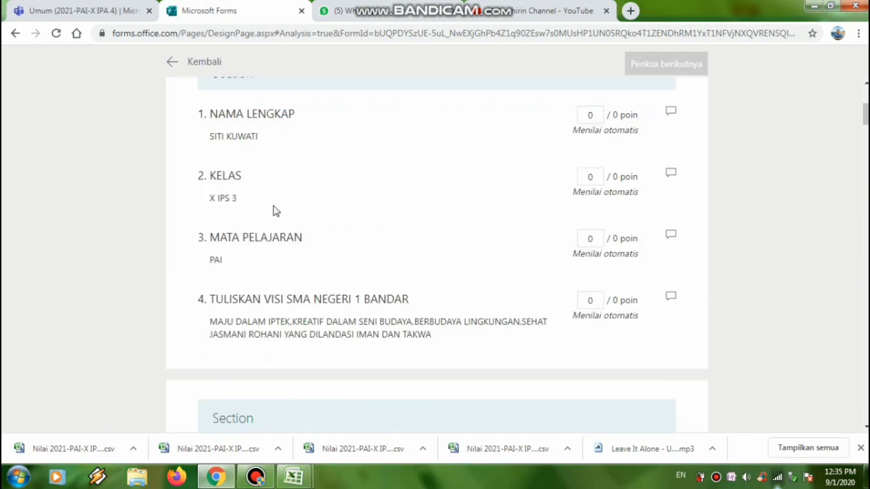
scroll(556, 298, down, 20)
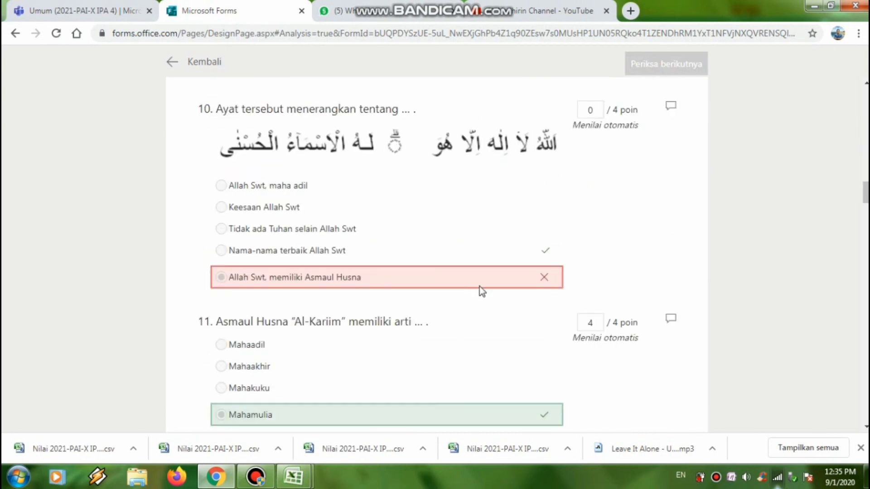
scroll(479, 286, down, 20)
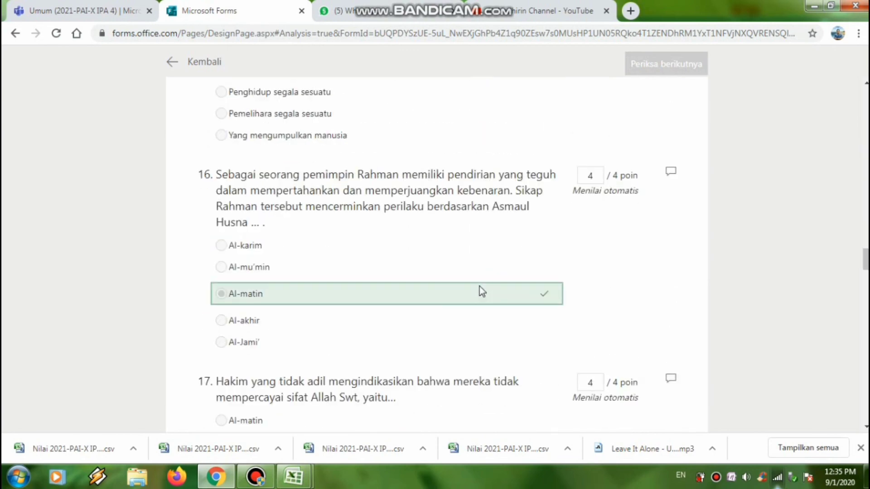
scroll(479, 287, down, 20)
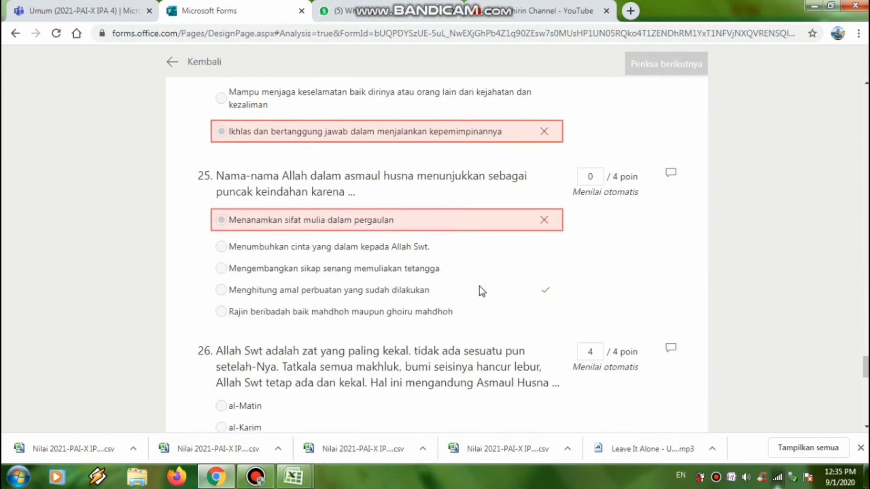
scroll(479, 291, down, 8)
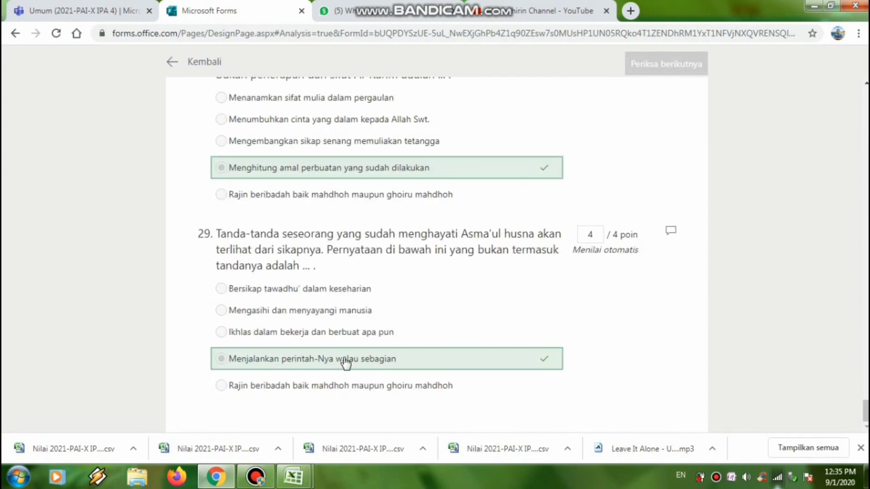